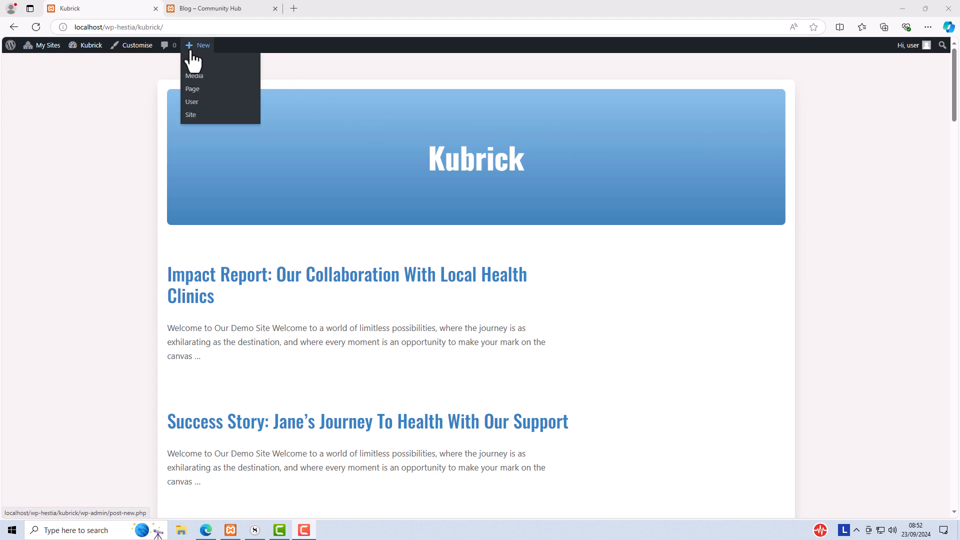
# Step: Create a new post titled "My new blog post" and paste the copied demo content into its body
pyautogui.click(197, 63)
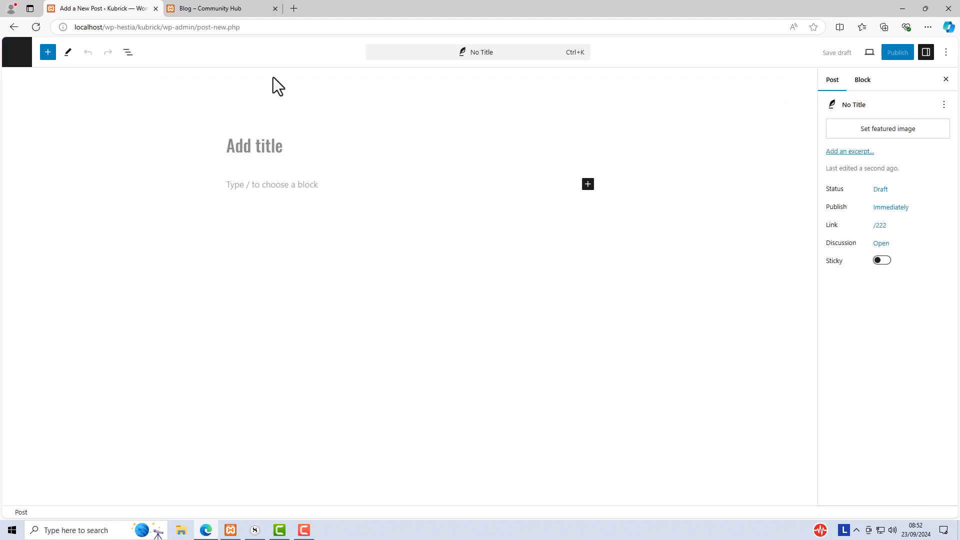
pyautogui.write('My new ')
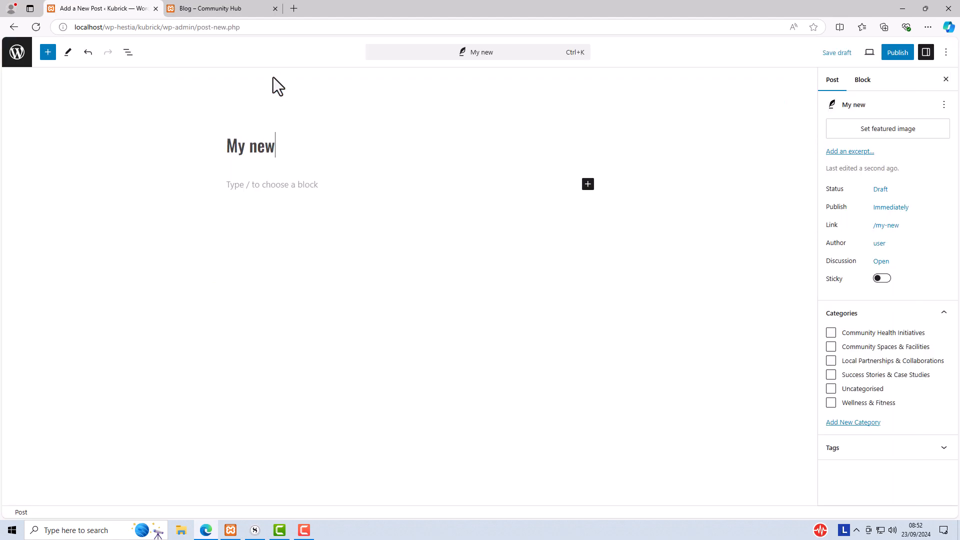
pyautogui.write('blog ')
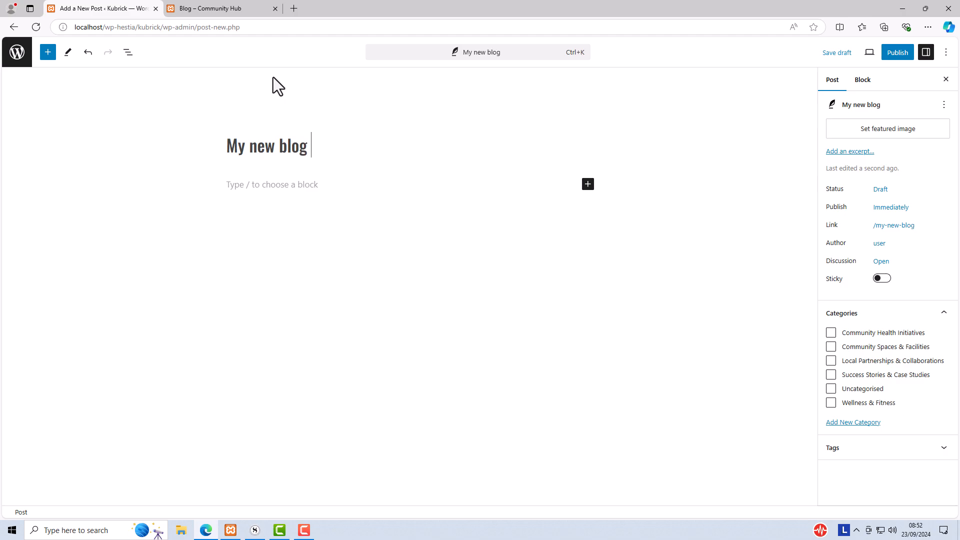
pyautogui.write('post')
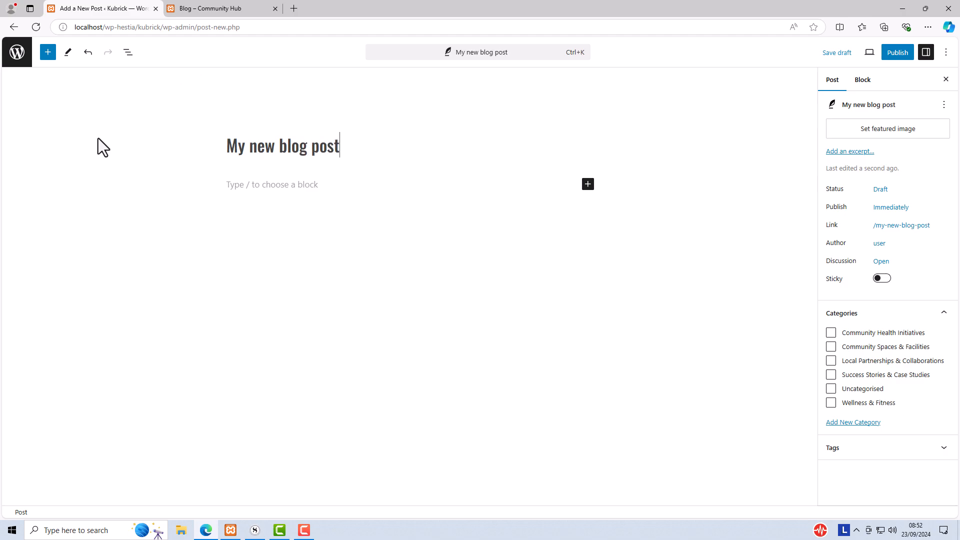
pyautogui.click(251, 186)
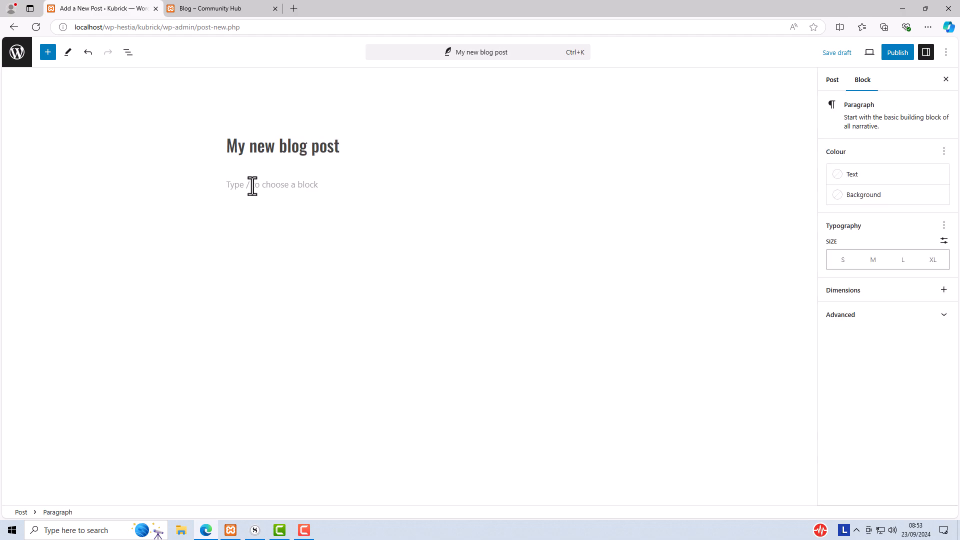
pyautogui.hotkey('ctrl', 'v')
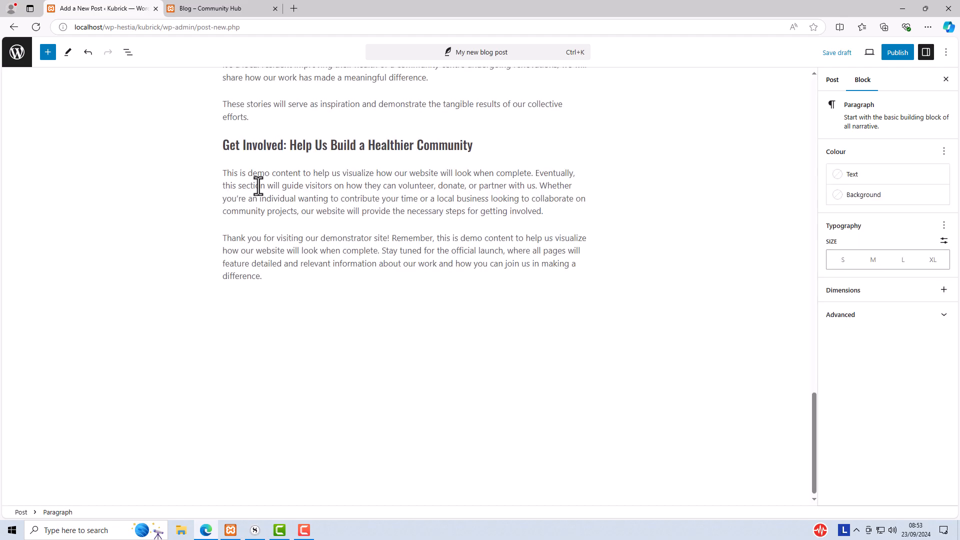
# Step: Publish the new blog post and view it on the live site
pyautogui.click(894, 54)
pyautogui.click(870, 53)
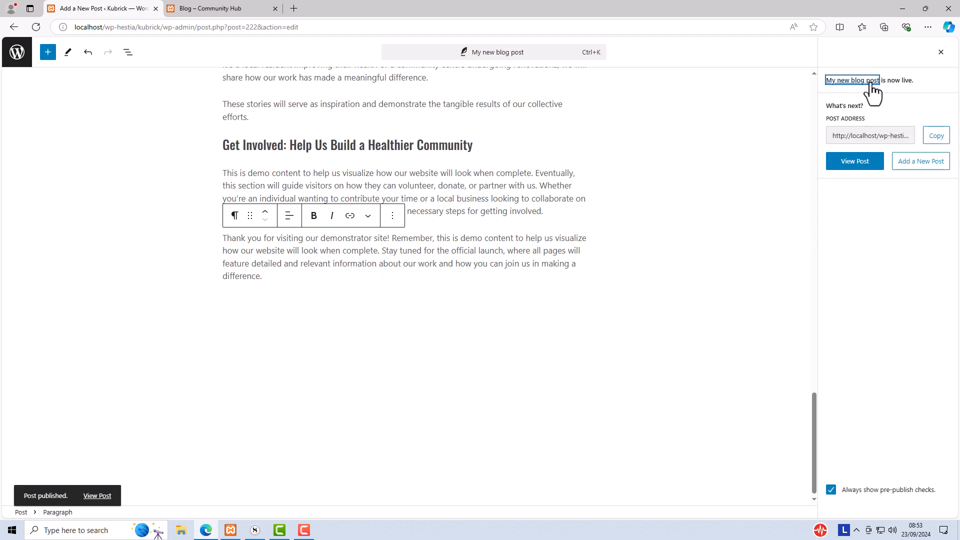
pyautogui.click(97, 496)
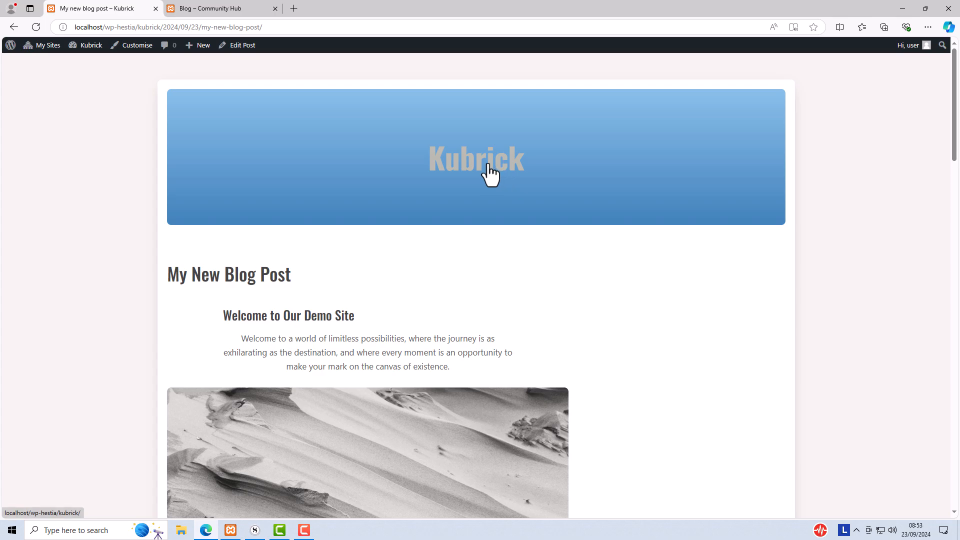
# Step: Return to the Kubrick home page and examine where the new post sits in the post list
pyautogui.click(490, 175)
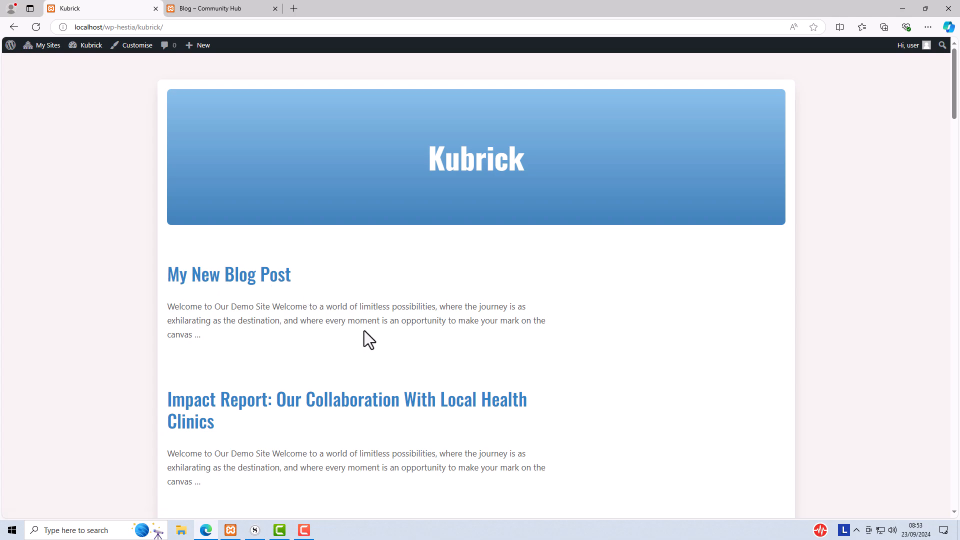
pyautogui.scroll(-5, 364, 331)
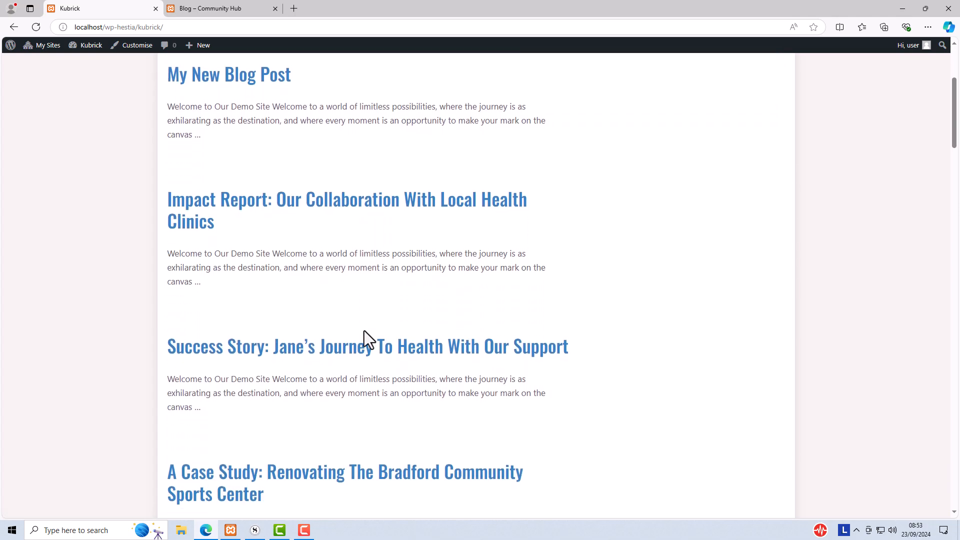
pyautogui.scroll(5, 364, 331)
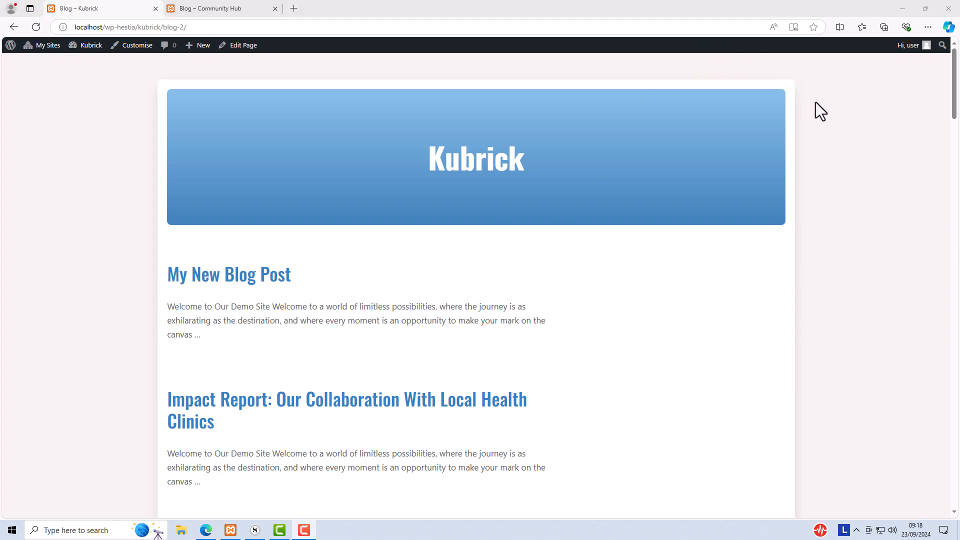
# Step: Look through the Kubrick blog page, view the post "Business Partnerships: Supporting Healthy Communities Together", and return to the site's home page
pyautogui.scroll(-2, 562, 260)
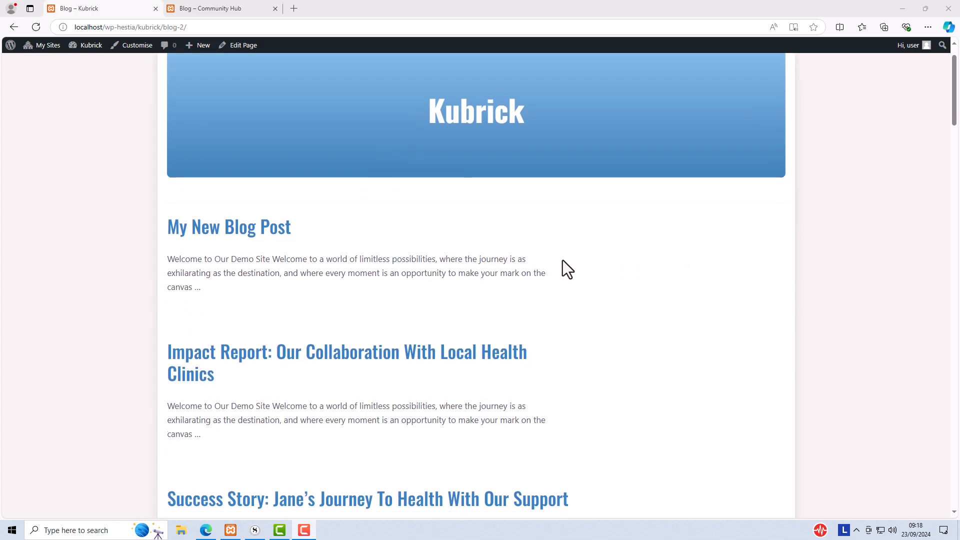
pyautogui.scroll(-2, 564, 255)
pyautogui.scroll(-7, 563, 254)
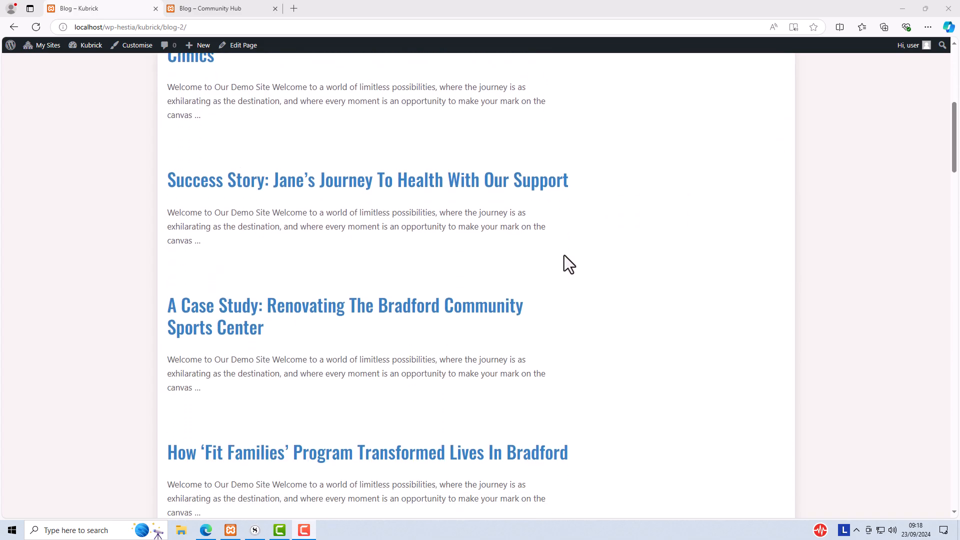
pyautogui.scroll(-5, 518, 314)
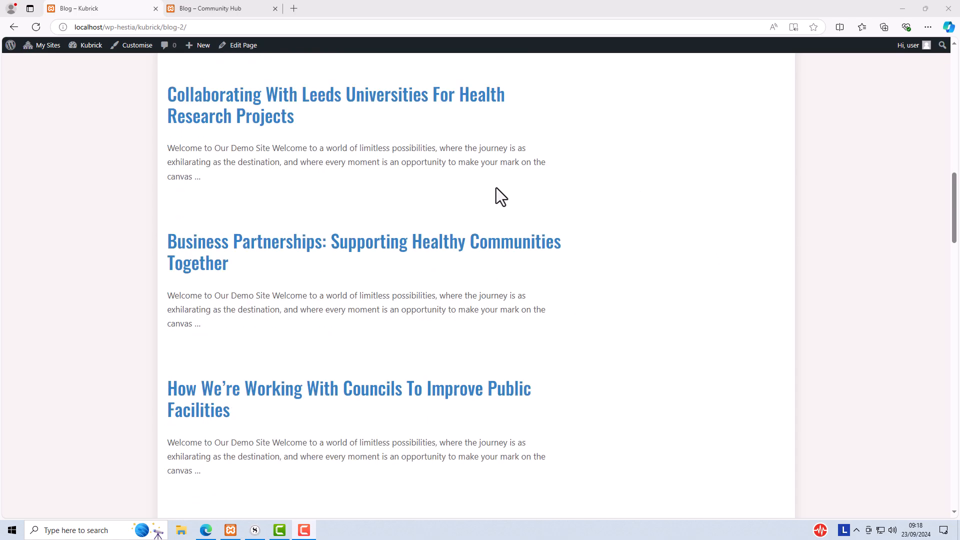
pyautogui.click(301, 243)
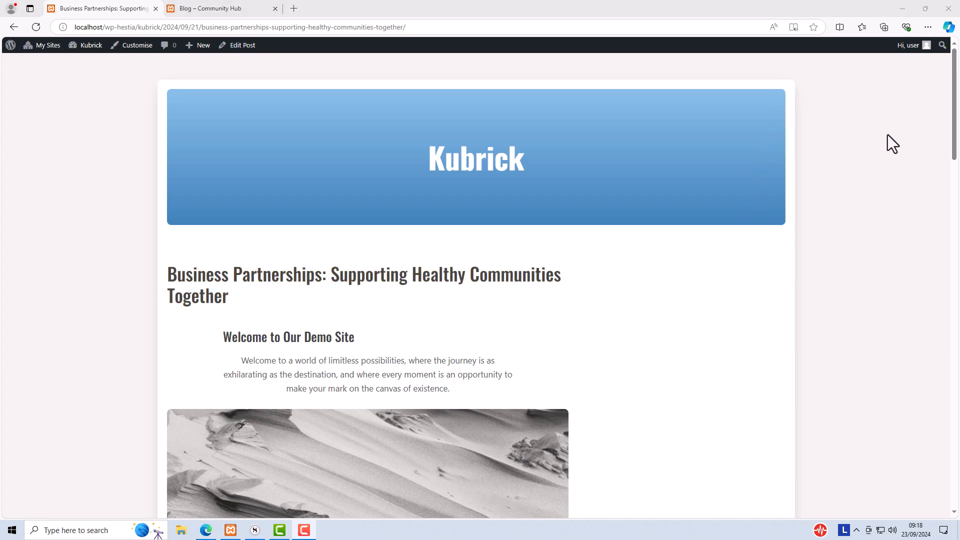
pyautogui.click(454, 163)
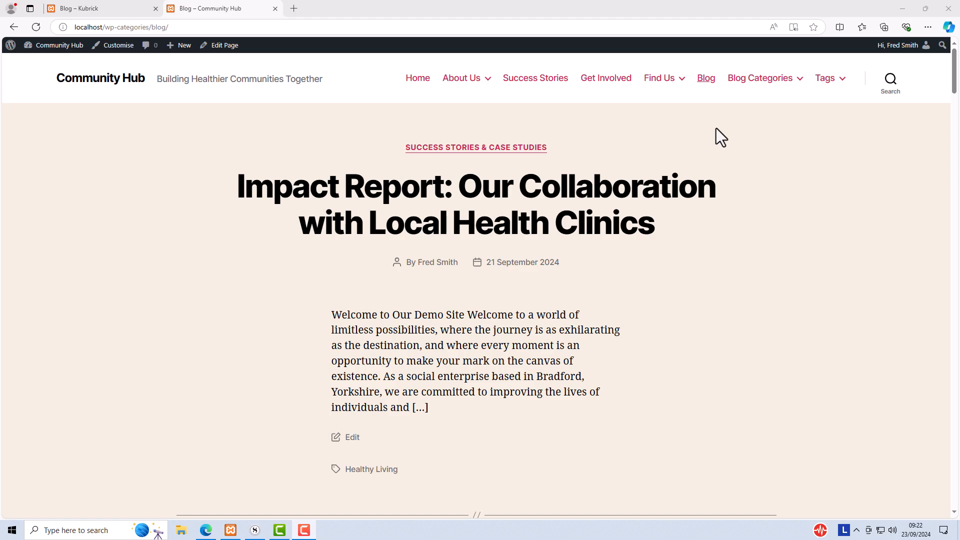
# Step: Browse the Community Hub blog, view the Bradford Community Sports Center case study, and return to the blog through the home page
pyautogui.scroll(-8, 715, 128)
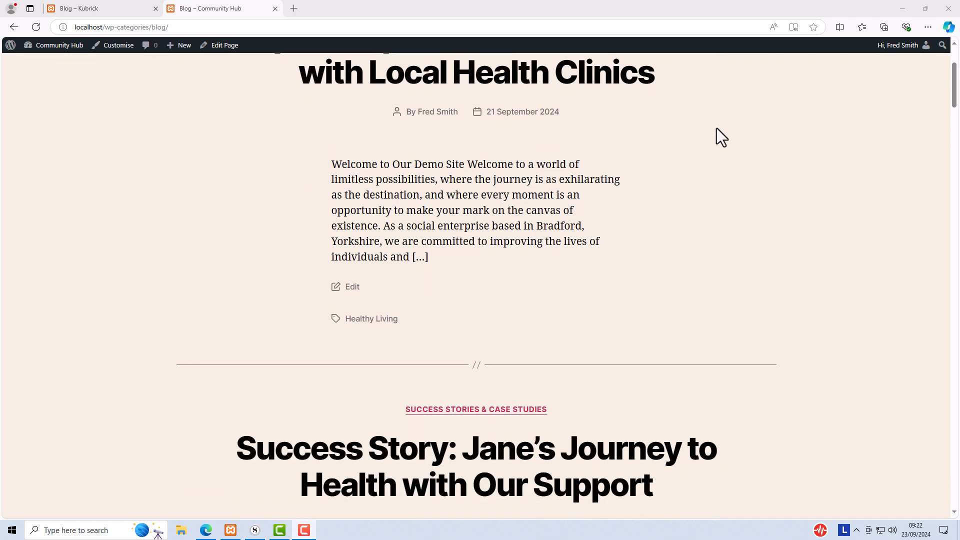
pyautogui.scroll(-7, 716, 128)
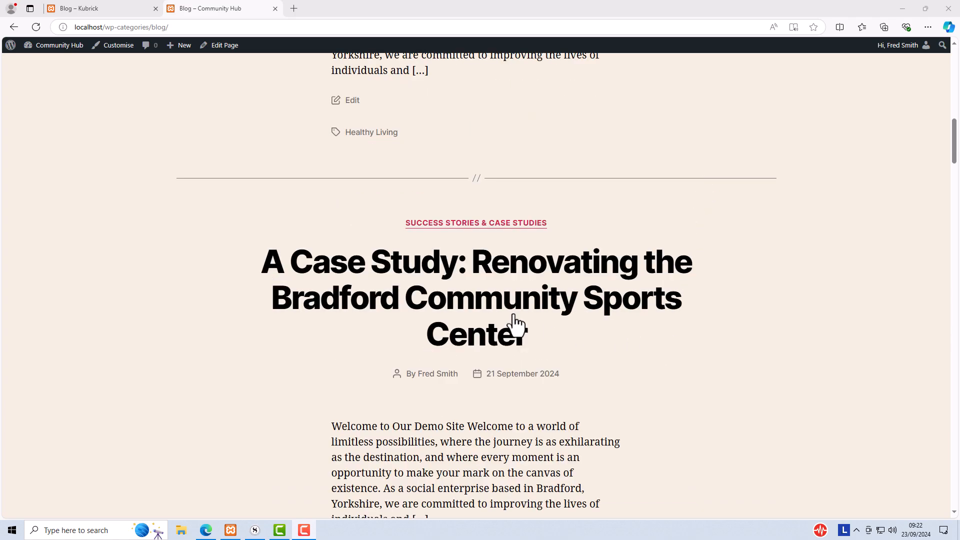
pyautogui.click(482, 273)
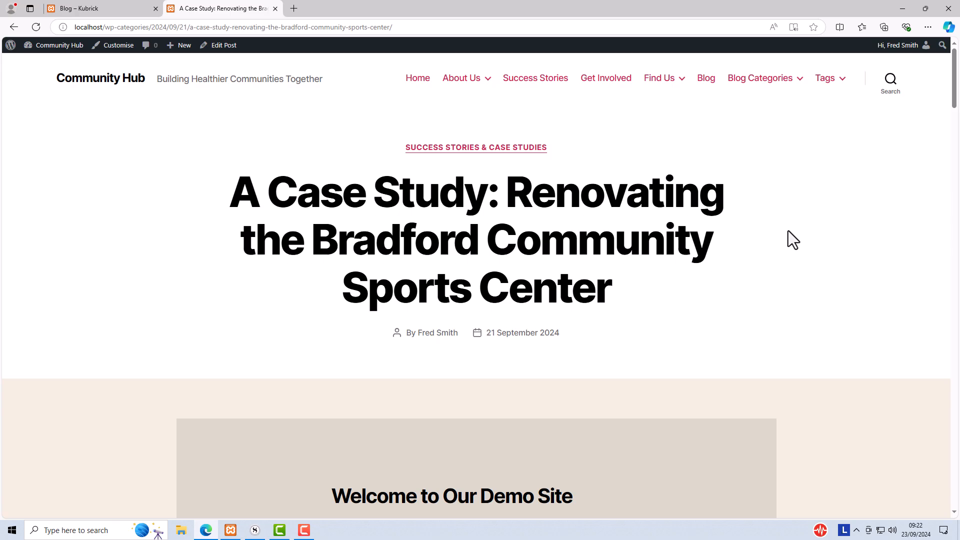
pyautogui.click(417, 80)
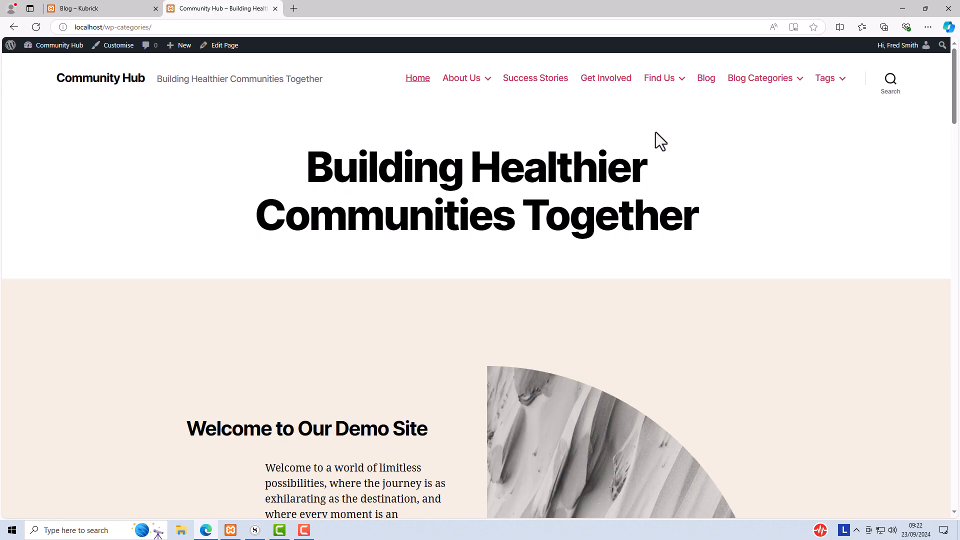
pyautogui.click(700, 81)
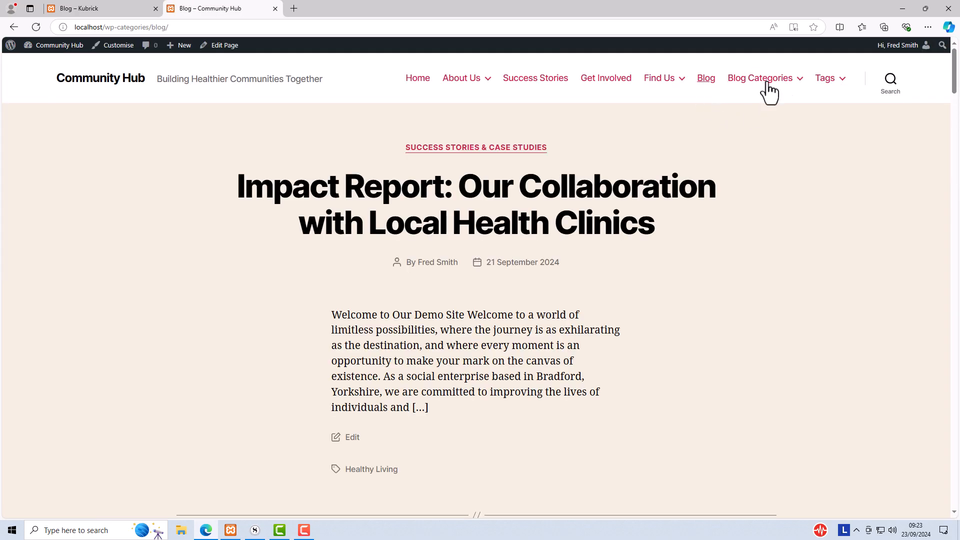
# Step: View the Community Spaces & Facilities category archive, and examine the posts in the Wellness & Fitness category
pyautogui.moveTo(770, 80)
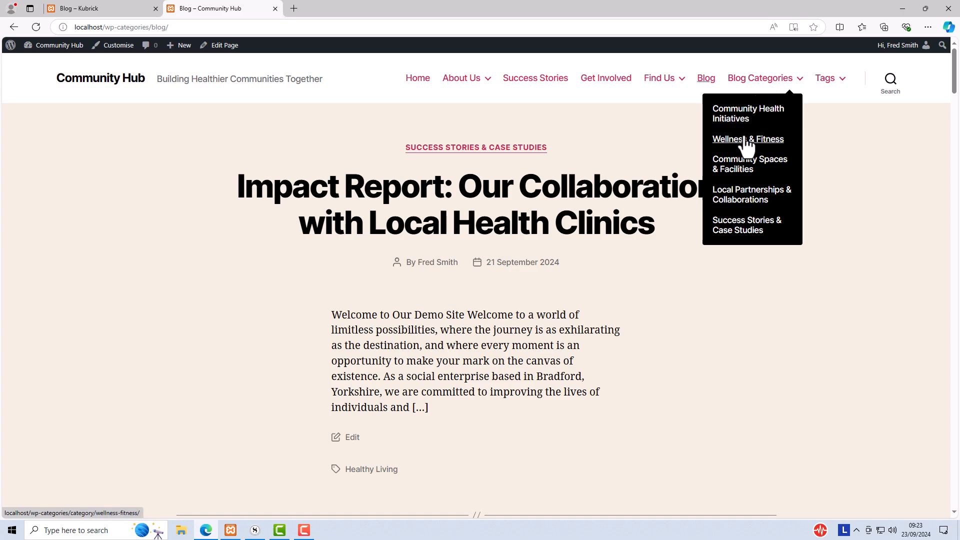
pyautogui.click(740, 173)
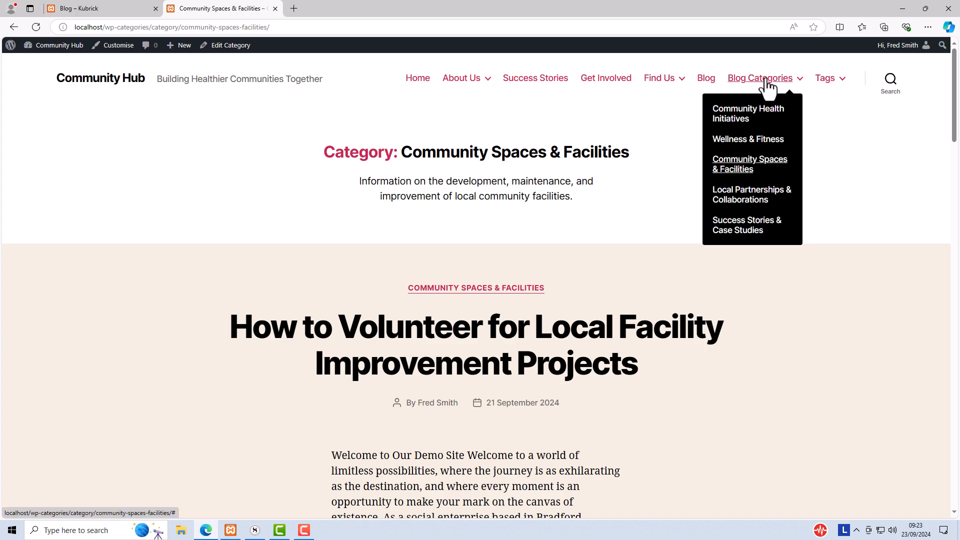
pyautogui.click(720, 140)
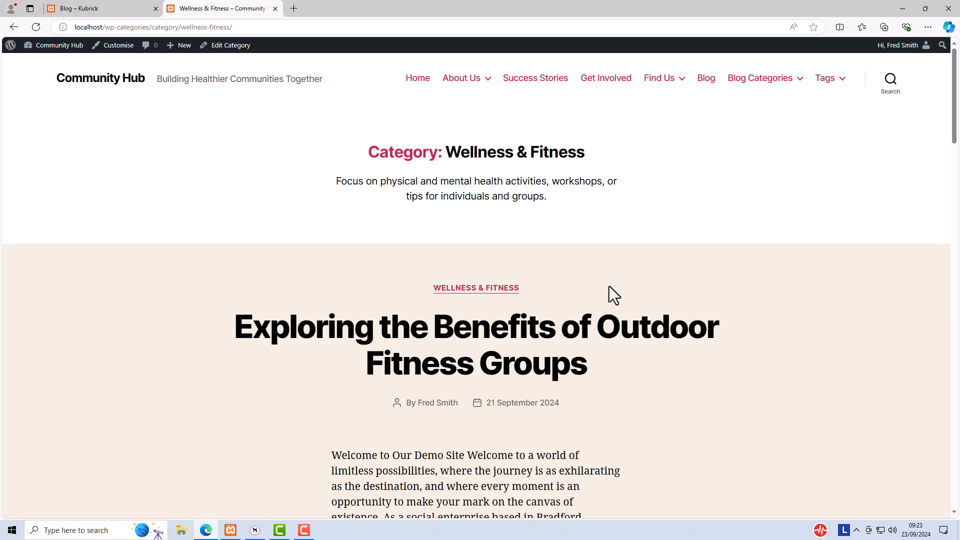
pyautogui.scroll(-5, 611, 283)
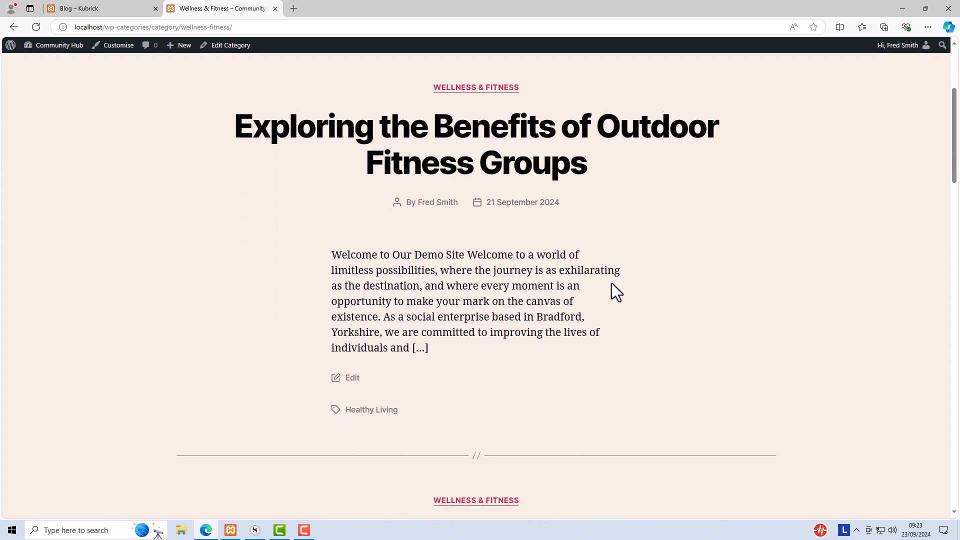
pyautogui.scroll(-5, 613, 283)
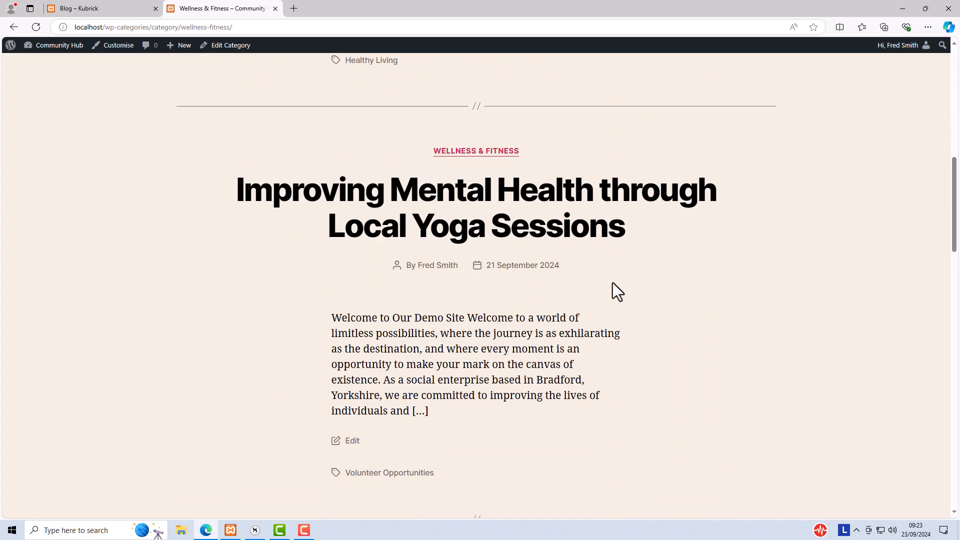
pyautogui.scroll(10, 613, 283)
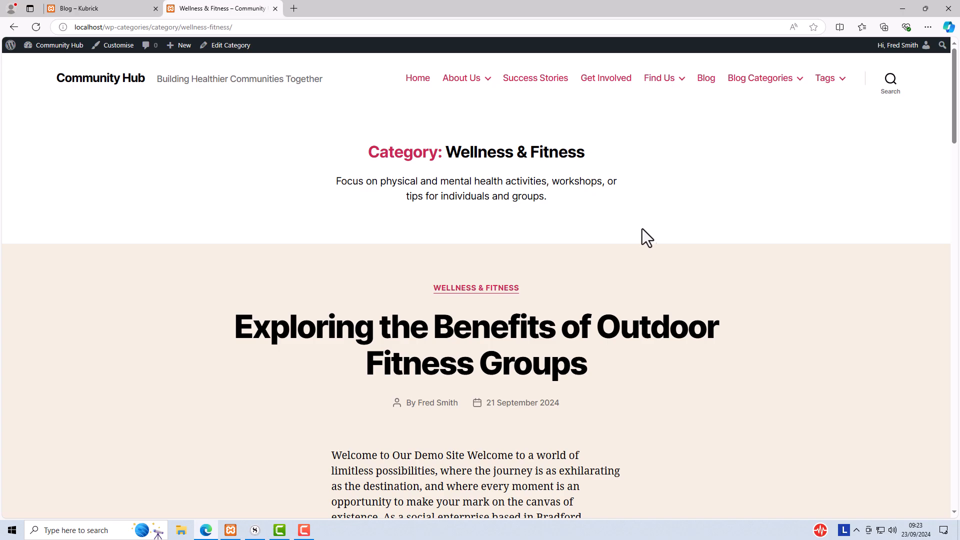
# Step: Open the Healthy Living tag archive and examine which categories its posts belong to
pyautogui.moveTo(833, 91)
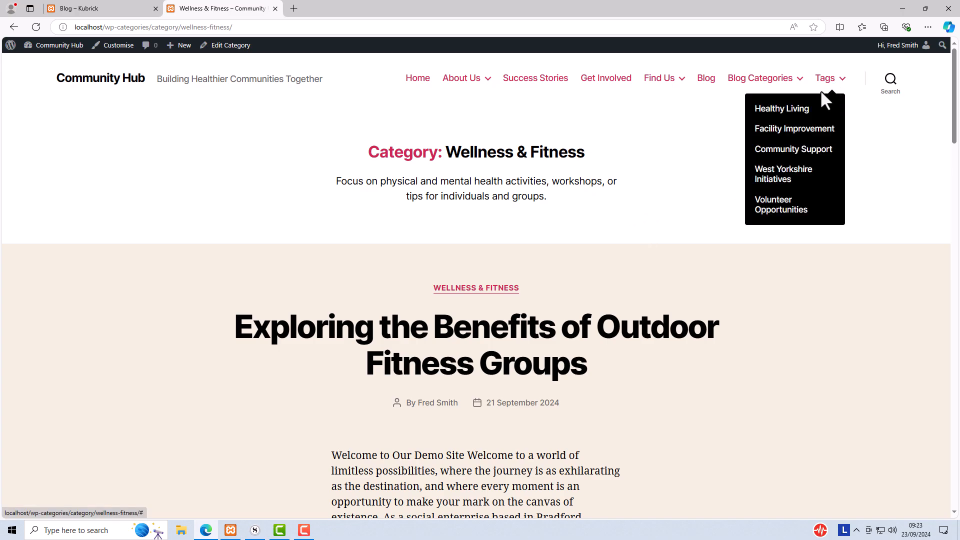
pyautogui.click(802, 119)
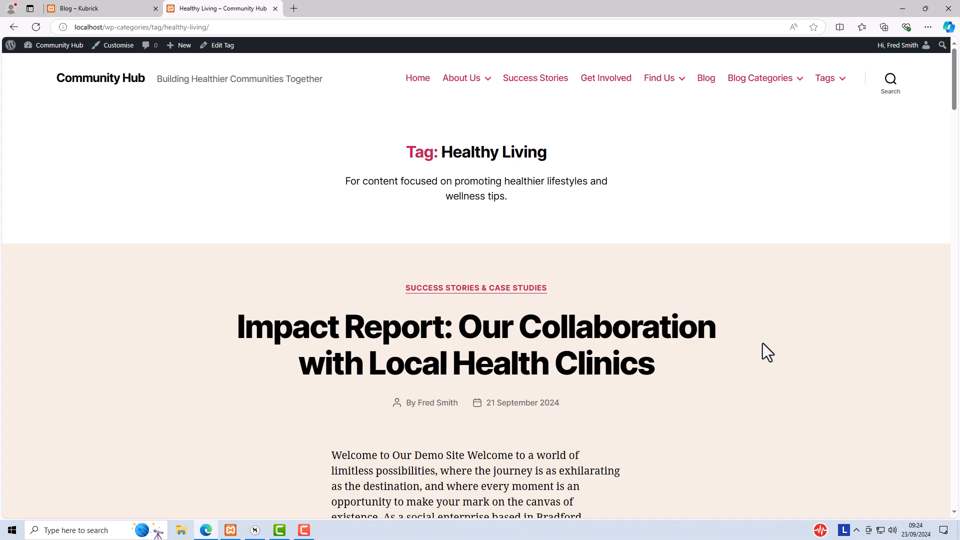
pyautogui.scroll(-7, 762, 344)
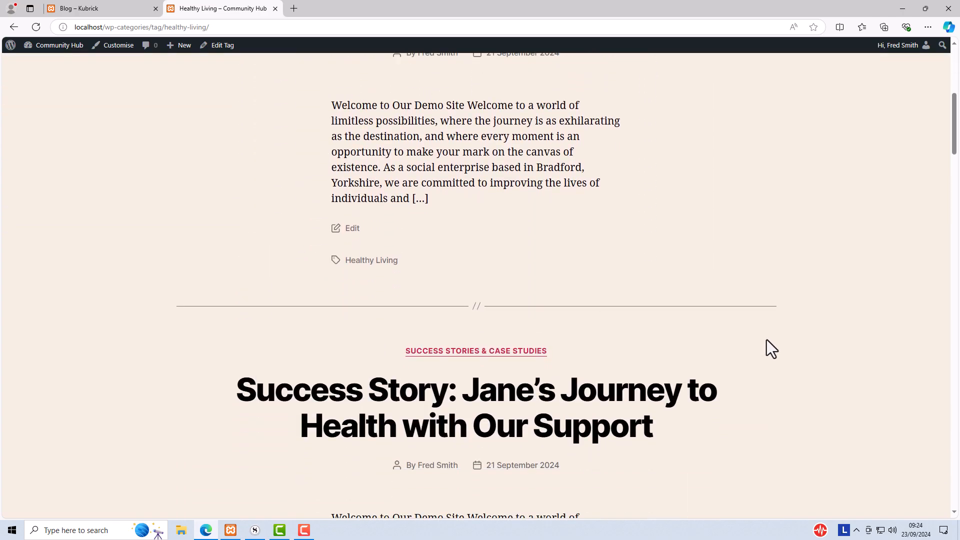
pyautogui.scroll(-10, 766, 340)
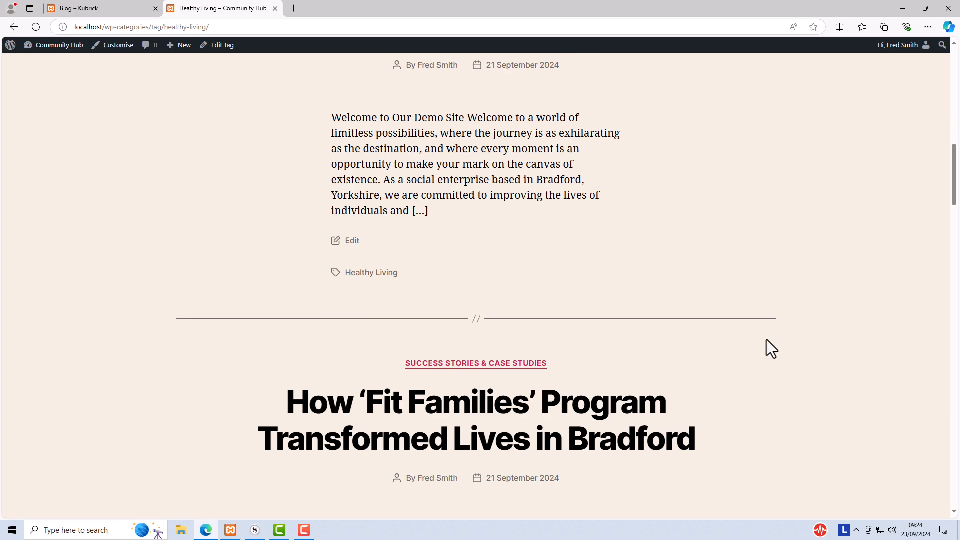
pyautogui.scroll(-8, 766, 340)
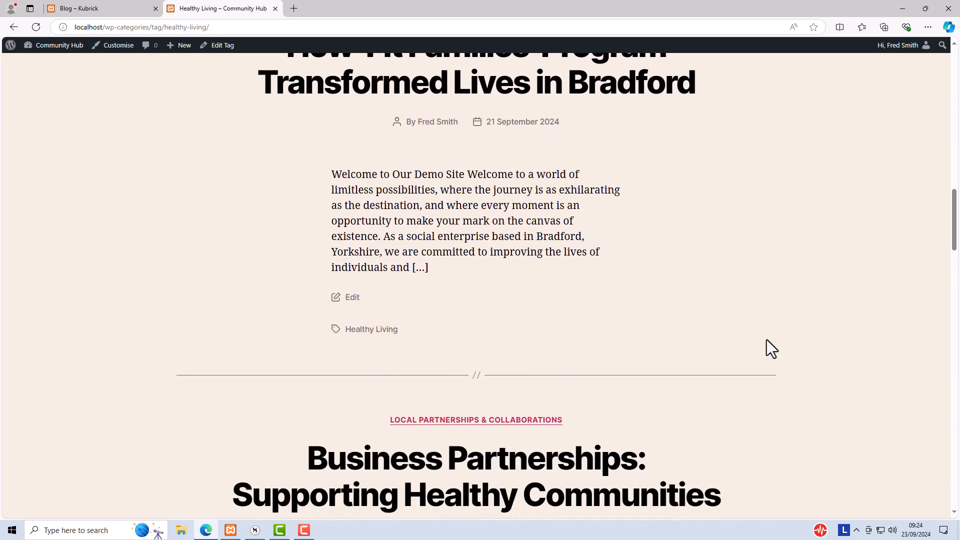
pyautogui.scroll(-3, 766, 340)
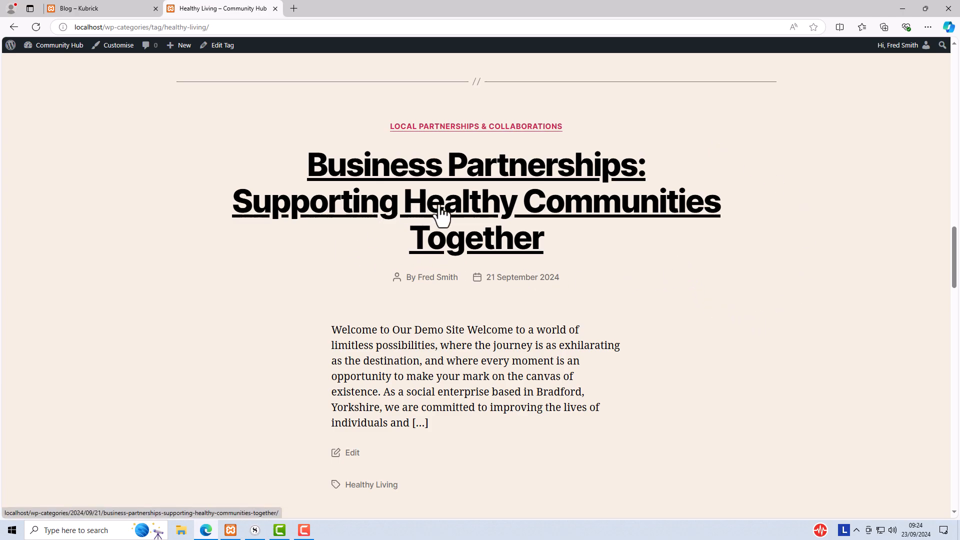
pyautogui.scroll(15, 783, 212)
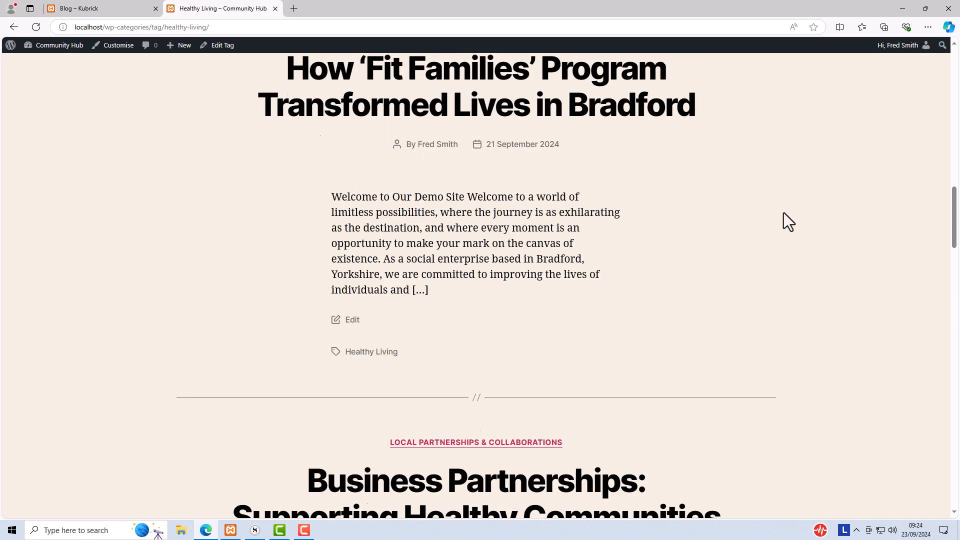
pyautogui.scroll(5, 785, 209)
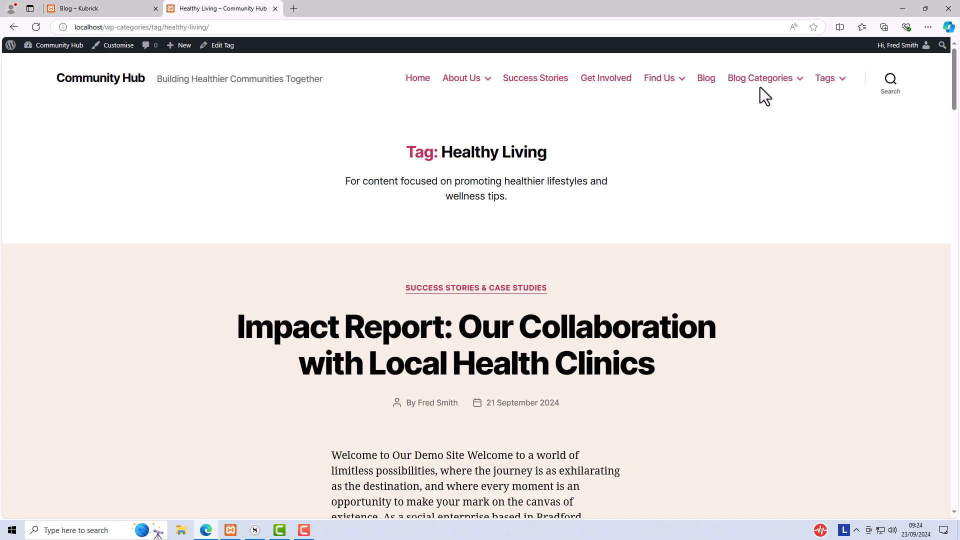
pyautogui.moveTo(764, 85)
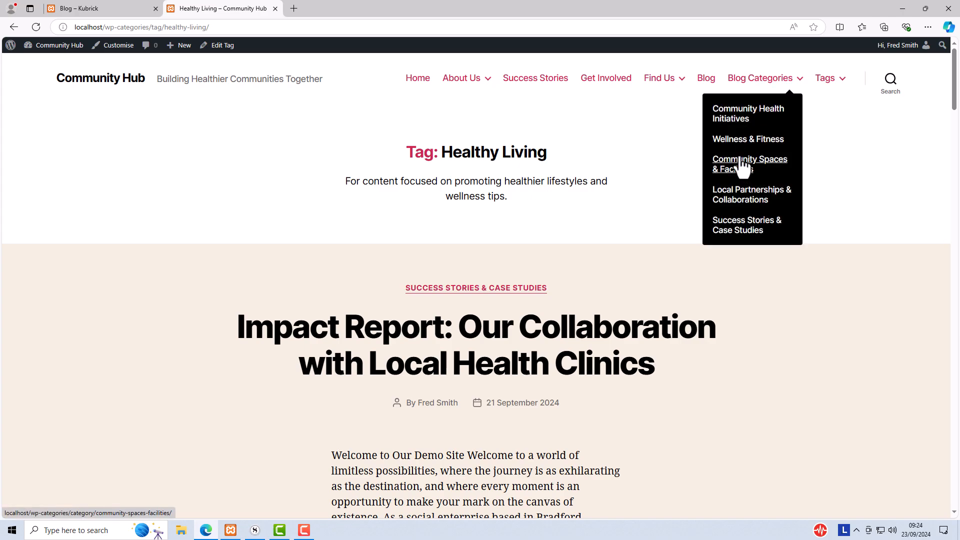
pyautogui.moveTo(826, 82)
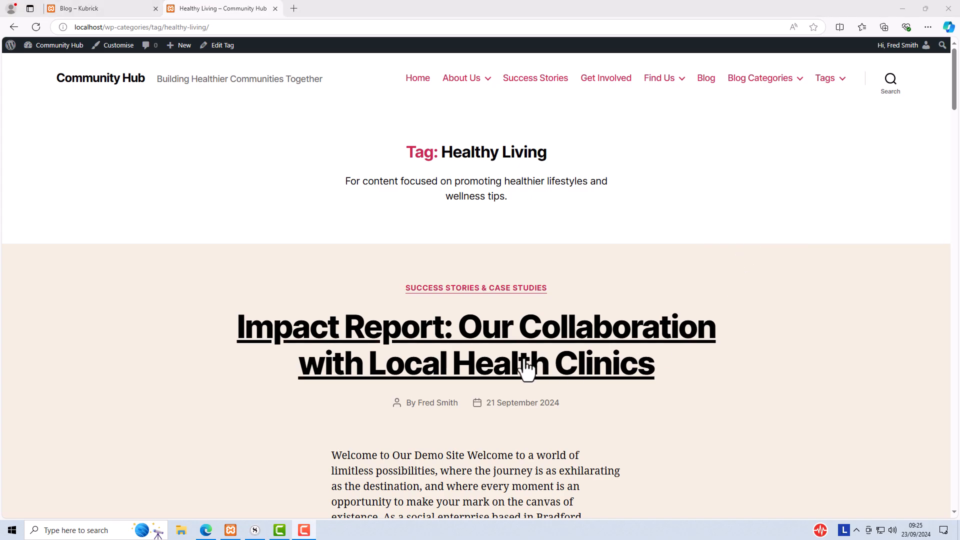
# Step: Open the post "Impact Report: Our Collaboration with Local Health Clinics" for editing and display its post settings
pyautogui.click(510, 336)
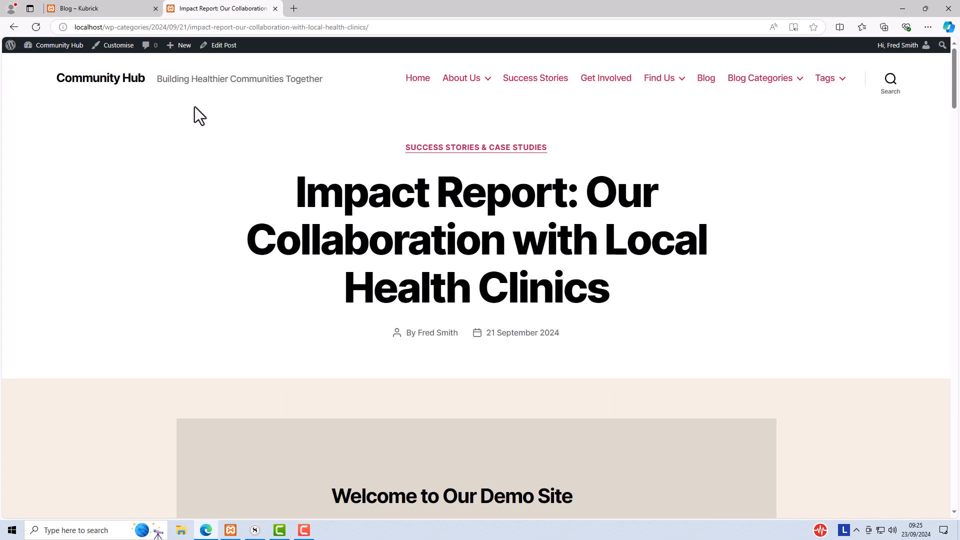
pyautogui.click(225, 45)
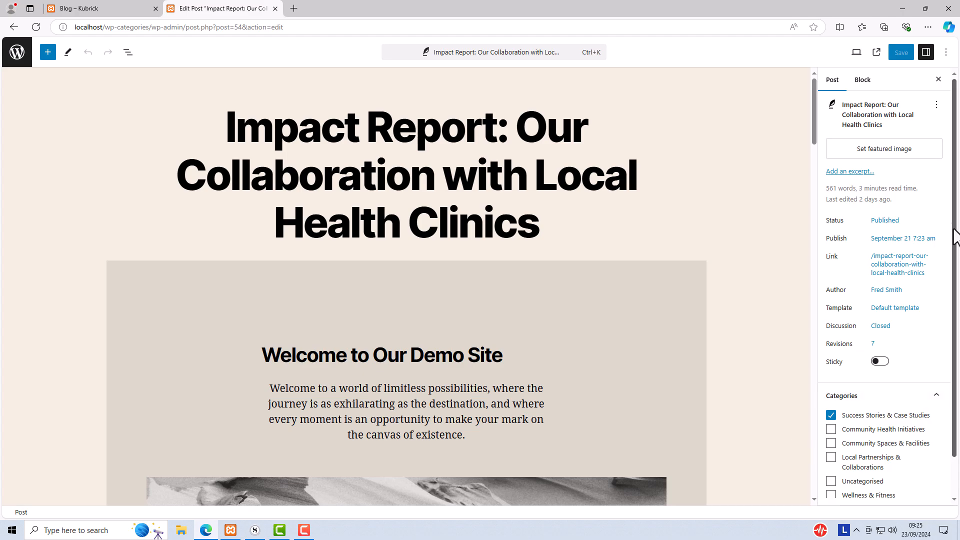
pyautogui.moveTo(954, 206); pyautogui.dragTo(949, 172)
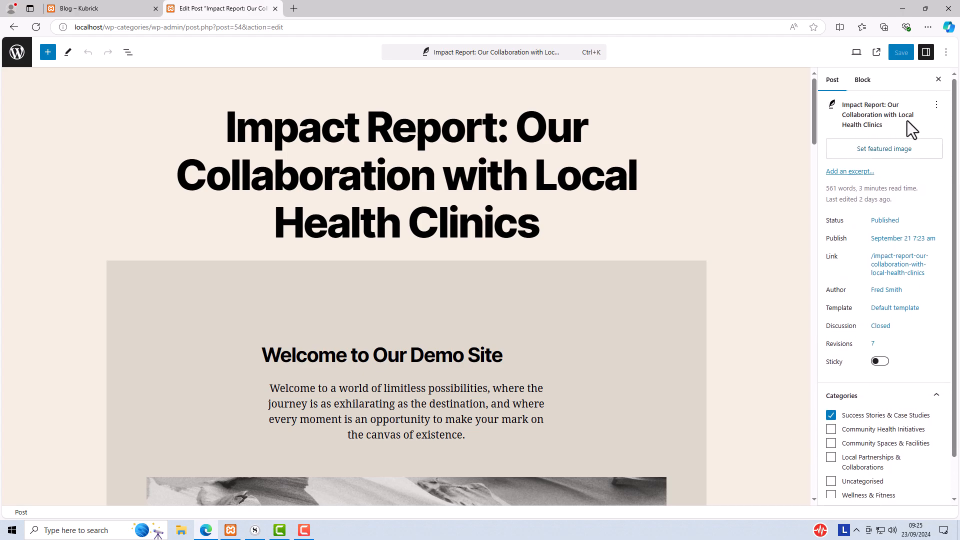
pyautogui.click(925, 53)
pyautogui.click(925, 53)
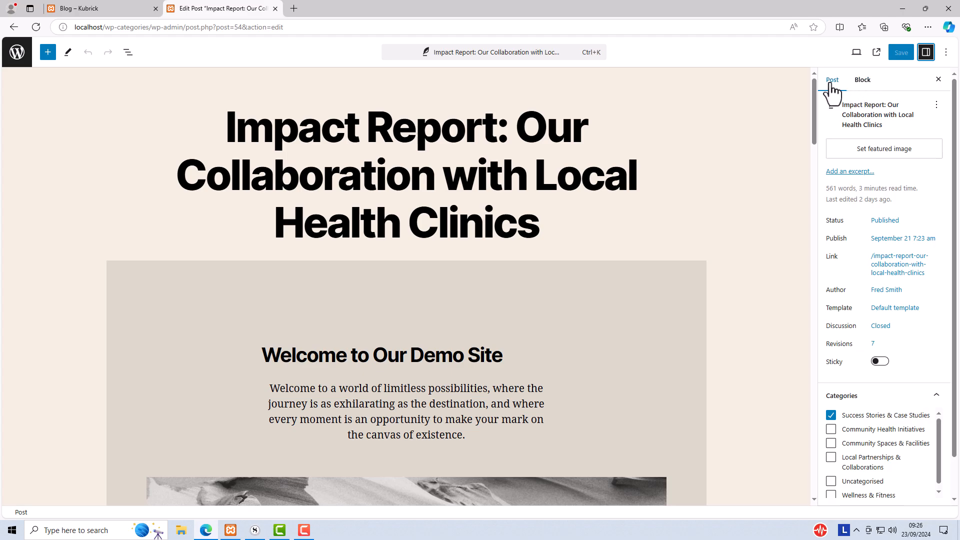
# Step: Examine the categories and tags assigned to the Impact Report post in its settings
pyautogui.click(845, 405)
pyautogui.click(844, 397)
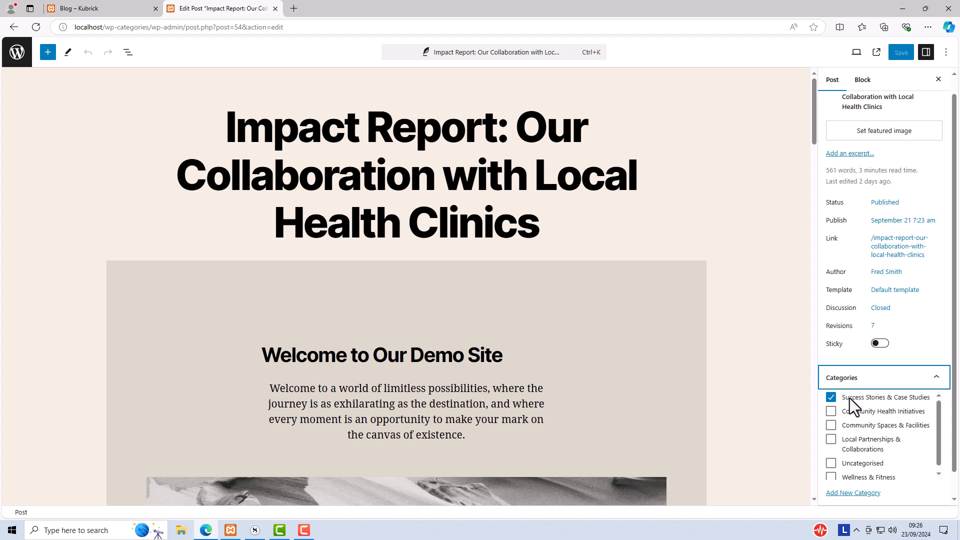
pyautogui.moveTo(953, 271); pyautogui.dragTo(942, 334)
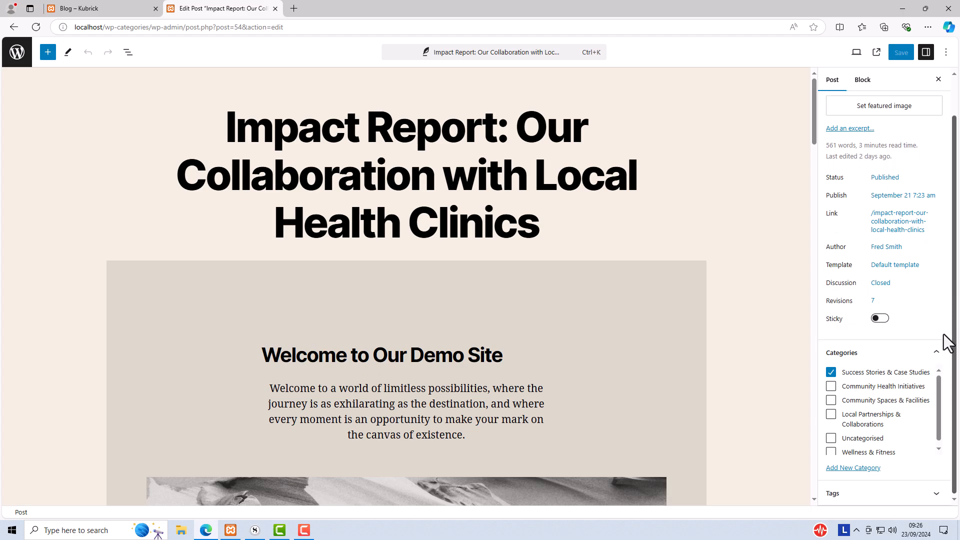
pyautogui.click(832, 495)
pyautogui.scroll(-2, 950, 357)
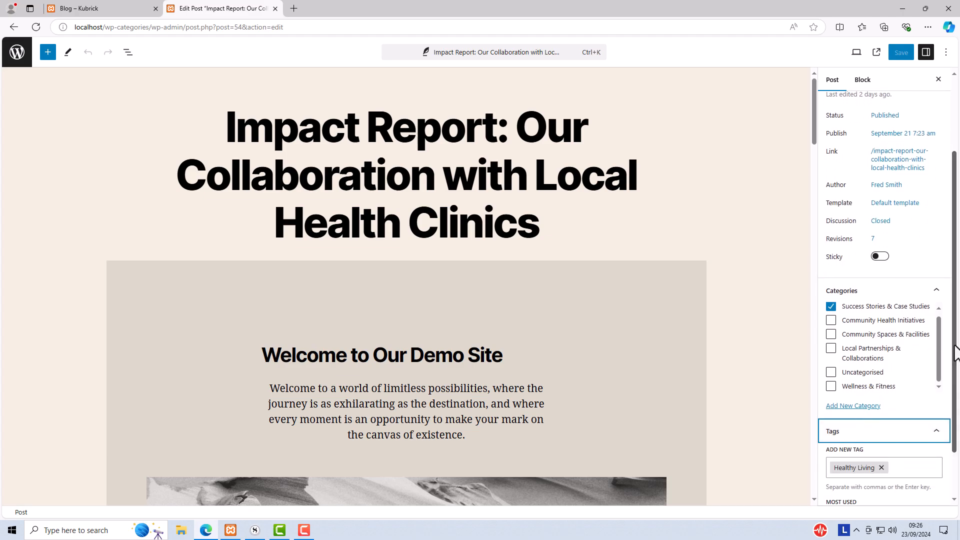
pyautogui.scroll(-2, 954, 353)
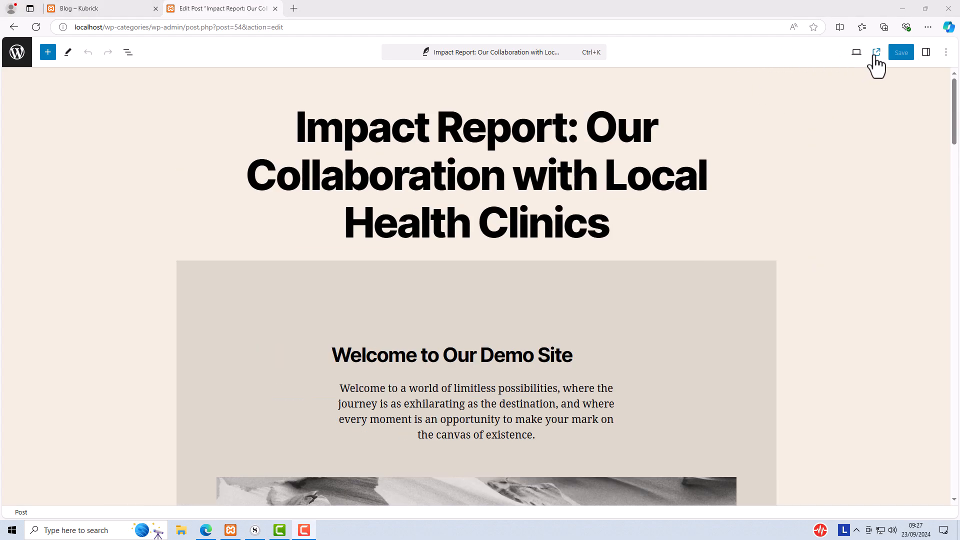
# Step: View the published Impact Report post, and browse the Success Stories & Case Studies category and Healthy Living tag archives
pyautogui.click(875, 53)
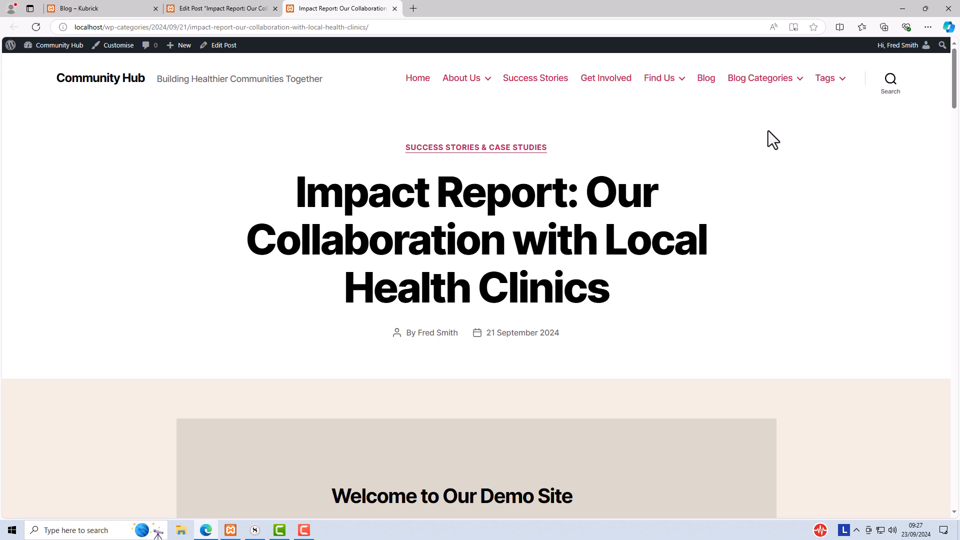
pyautogui.click(453, 147)
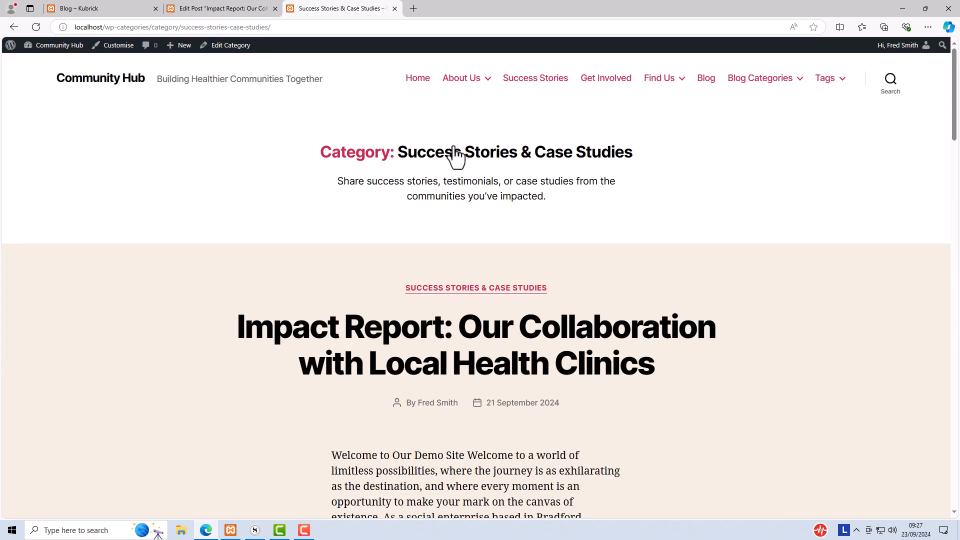
pyautogui.scroll(-1, 736, 352)
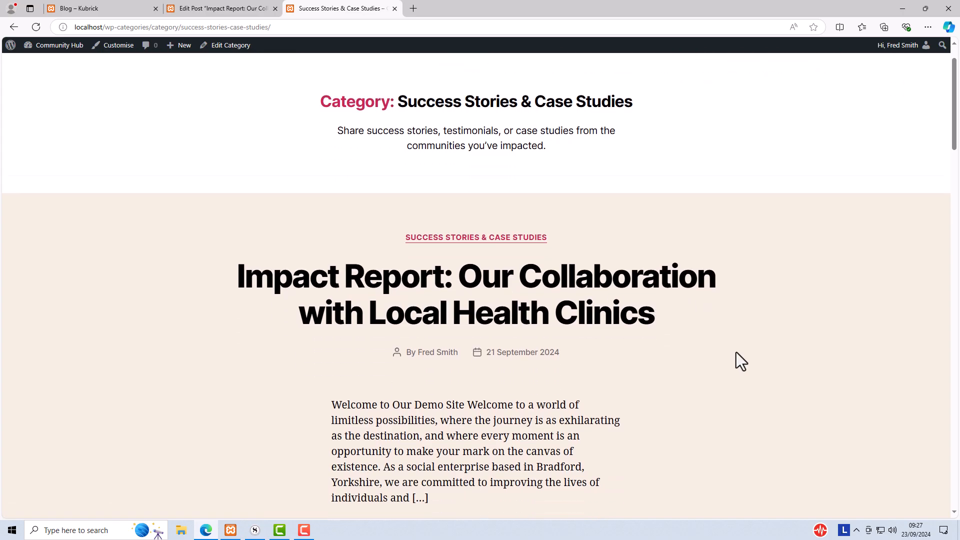
pyautogui.scroll(-2, 736, 361)
pyautogui.scroll(-6, 736, 352)
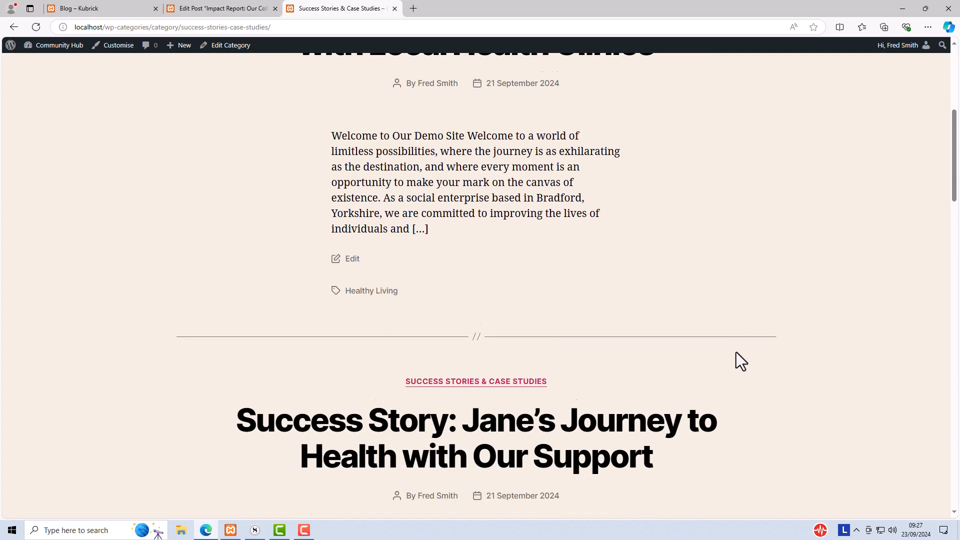
pyautogui.scroll(5, 736, 352)
pyautogui.scroll(4, 736, 352)
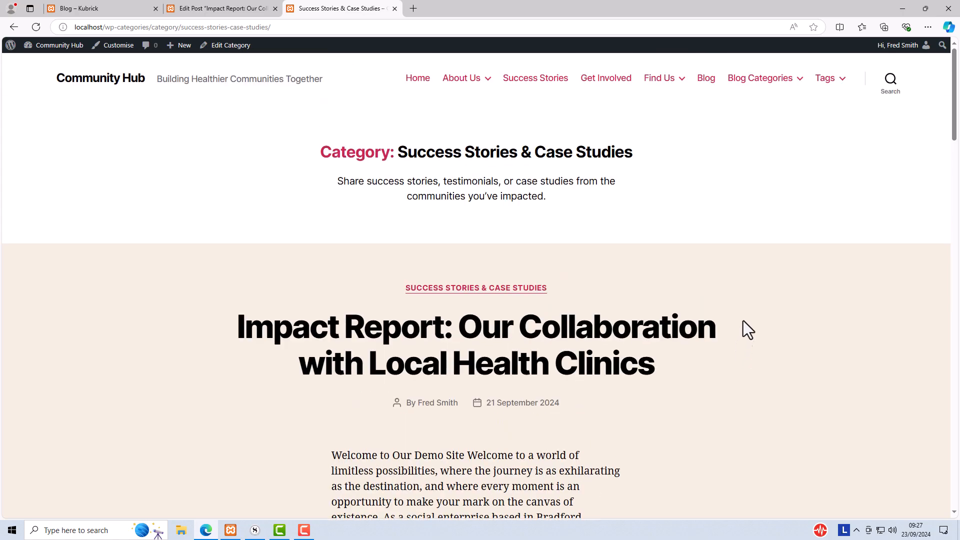
pyautogui.moveTo(825, 81)
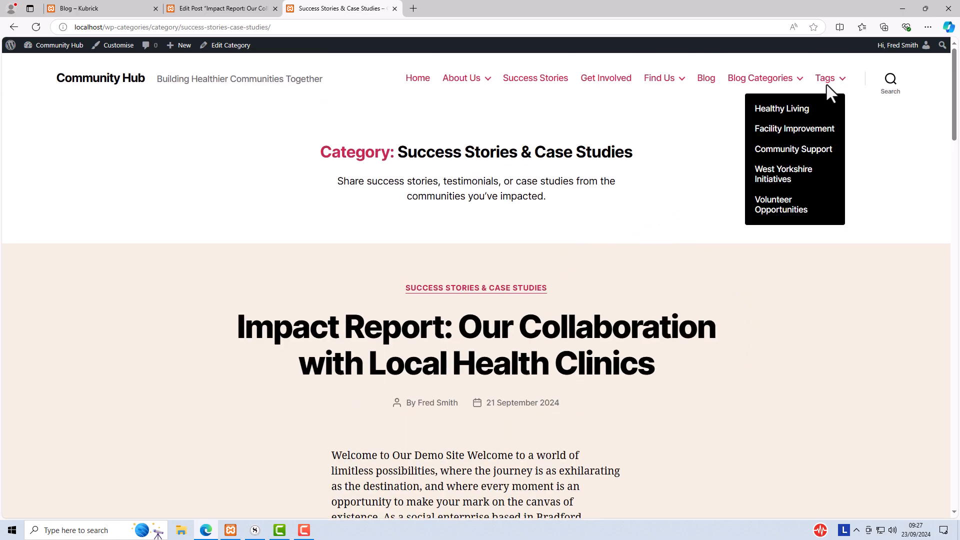
pyautogui.click(786, 118)
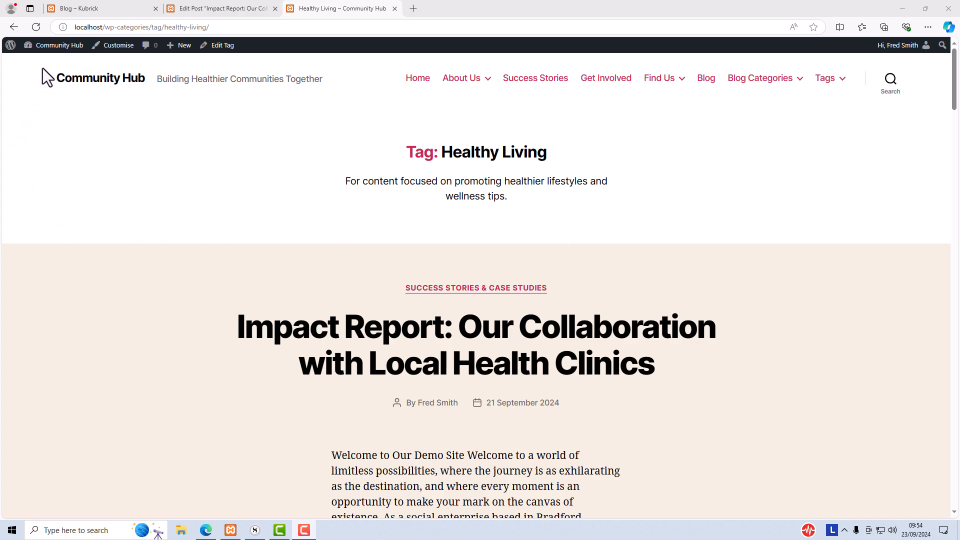
# Step: Go to the site's dashboard and open the management page for post categories
pyautogui.moveTo(58, 46)
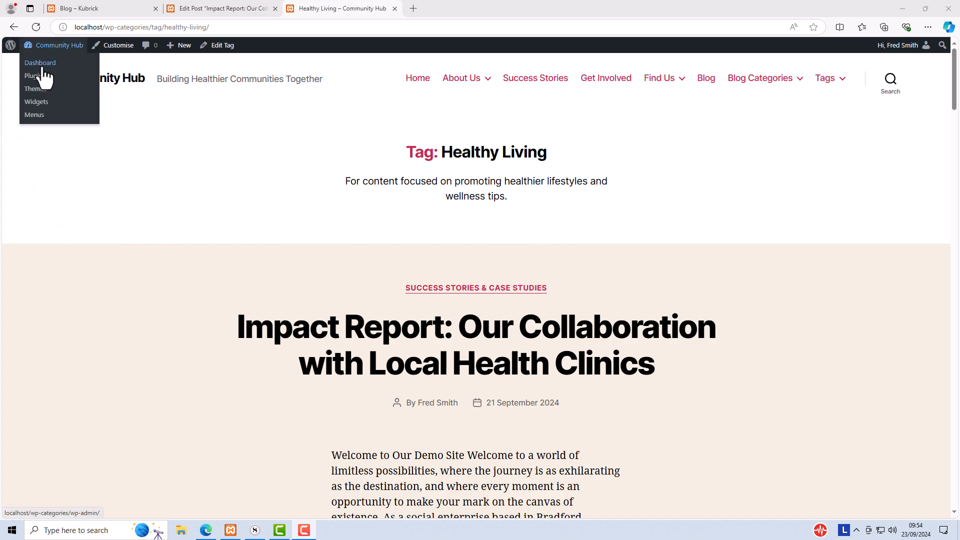
pyautogui.click(41, 64)
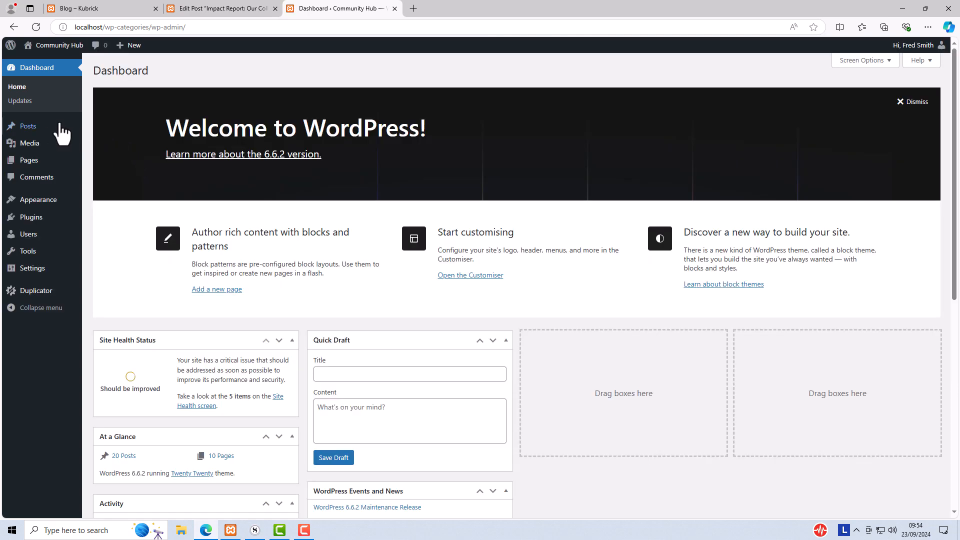
pyautogui.moveTo(34, 131)
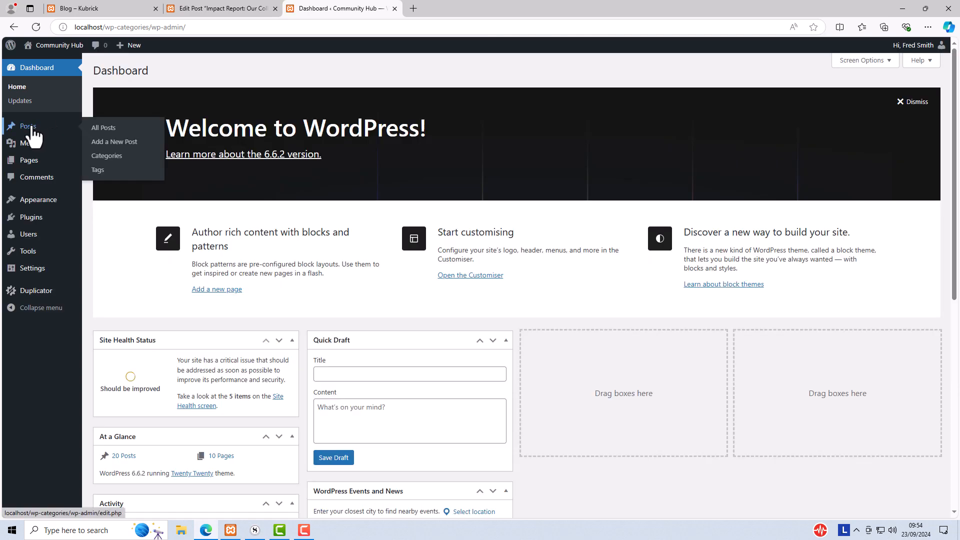
pyautogui.click(107, 156)
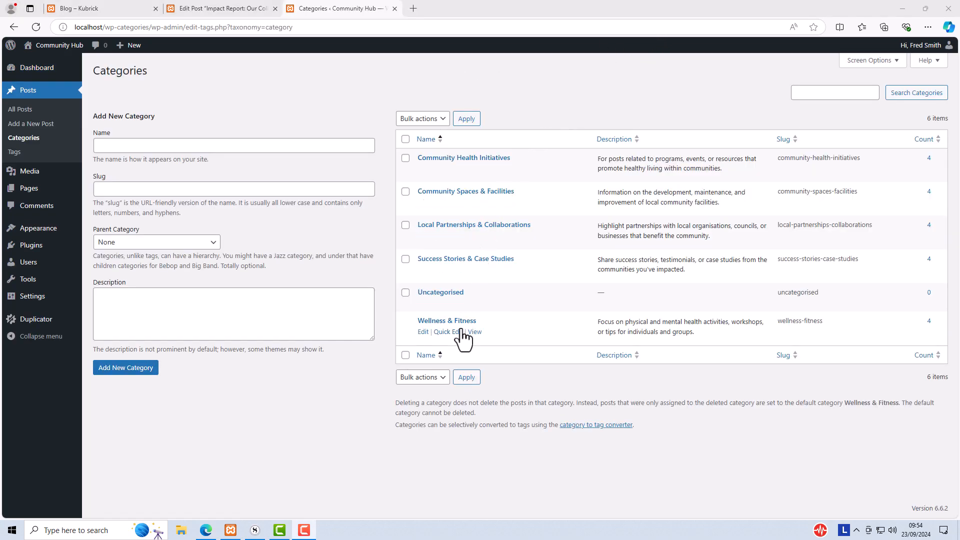
# Step: Add a category named "My new category" with the description "My new category for my new blog posts."
pyautogui.click(254, 145)
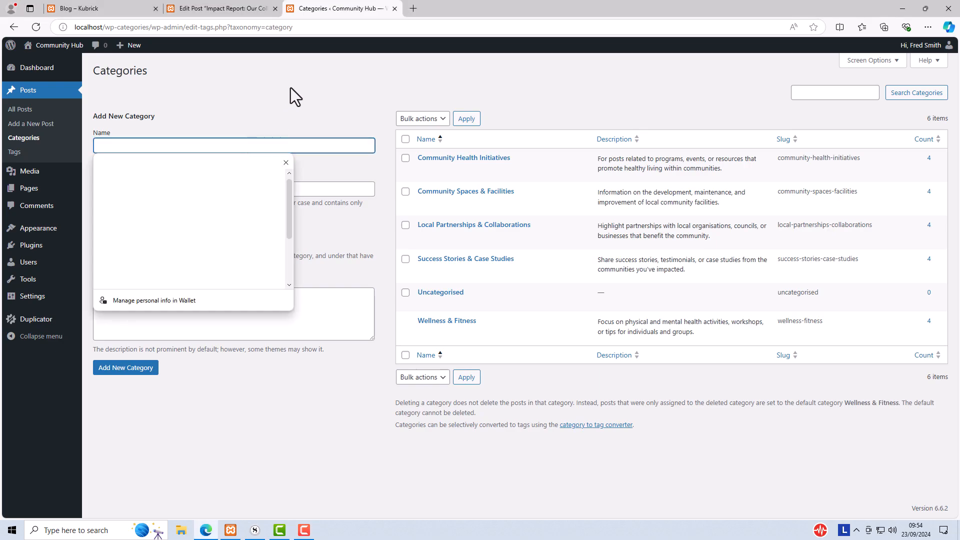
pyautogui.write('My new category')
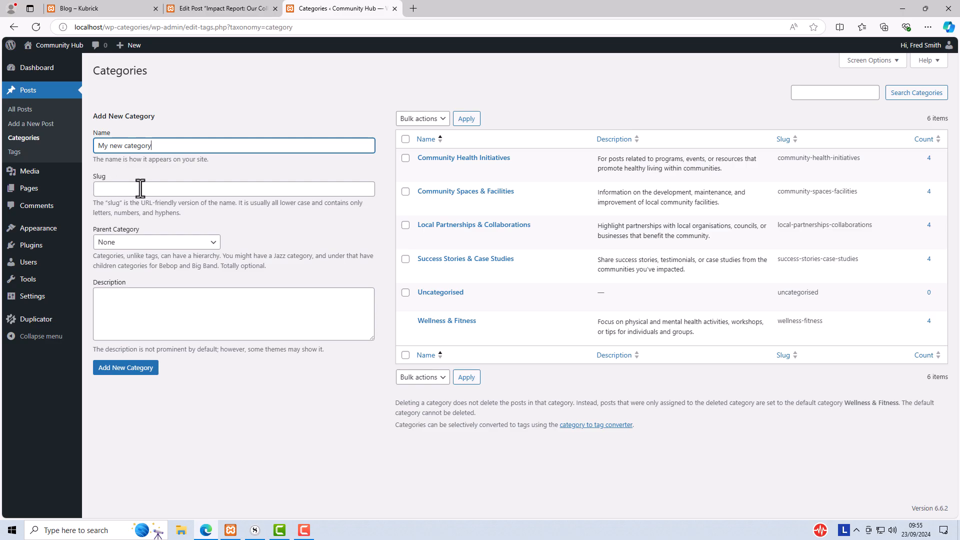
pyautogui.click(162, 299)
pyautogui.write('My new category for my new blog posts.')
pyautogui.click(138, 372)
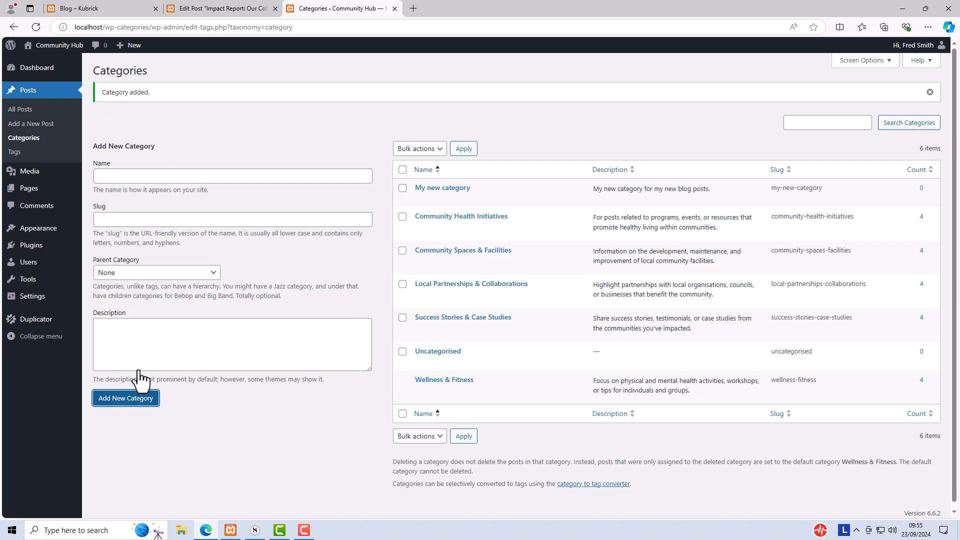
pyautogui.moveTo(456, 193)
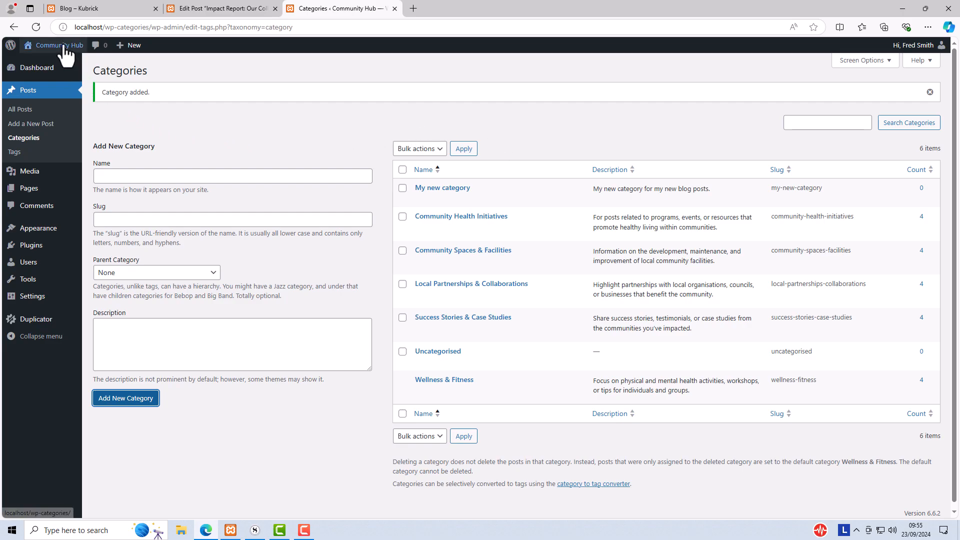
# Step: Return to the live site, open the Impact Report post from the blog for editing, and display its post settings
pyautogui.moveTo(59, 45)
pyautogui.click(36, 63)
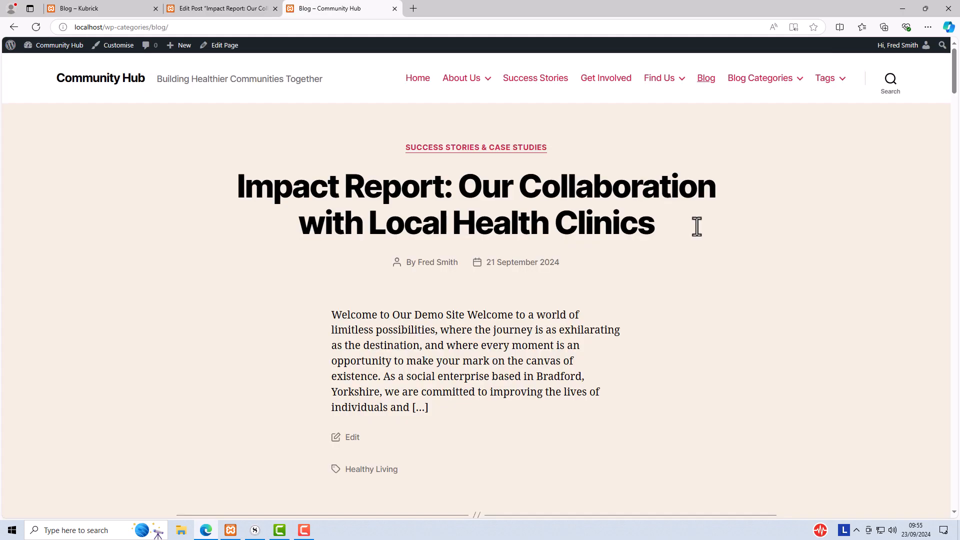
pyautogui.click(489, 195)
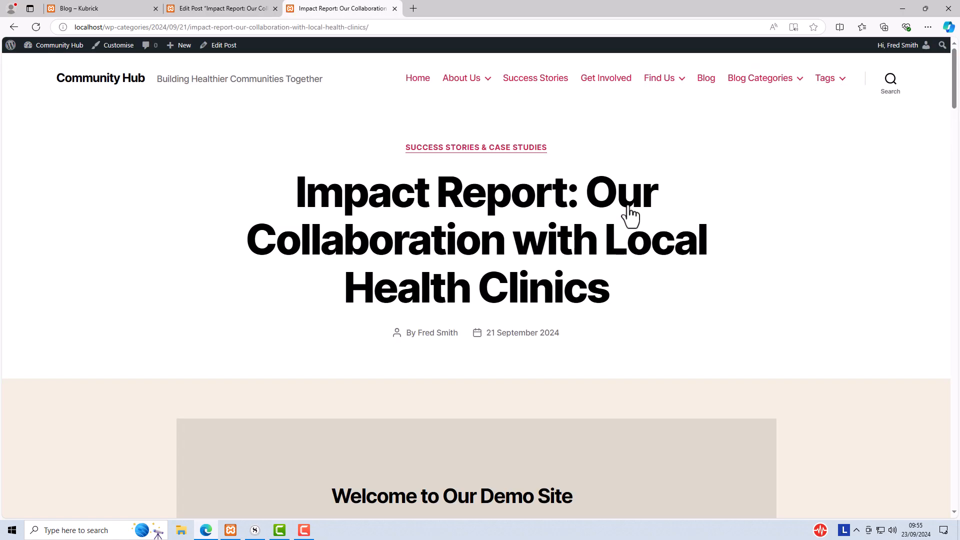
pyautogui.click(217, 45)
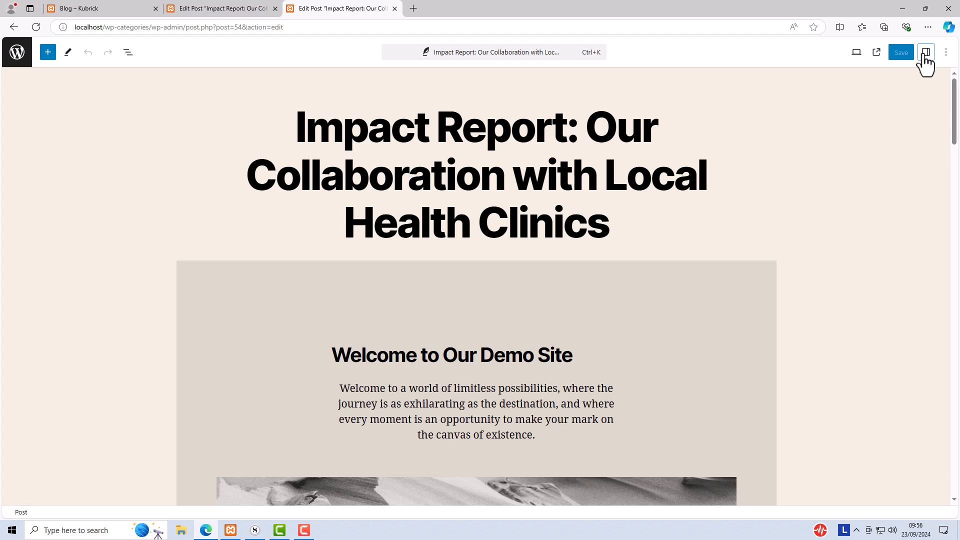
pyautogui.click(925, 52)
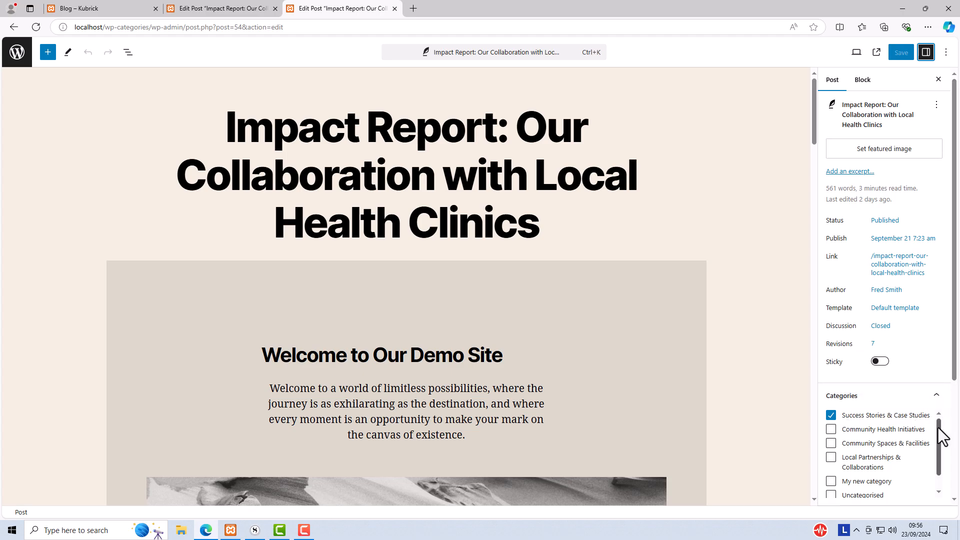
# Step: Try assigning the Impact Report post to "My new category", and review its category and tag settings
pyautogui.scroll(-1, 941, 437)
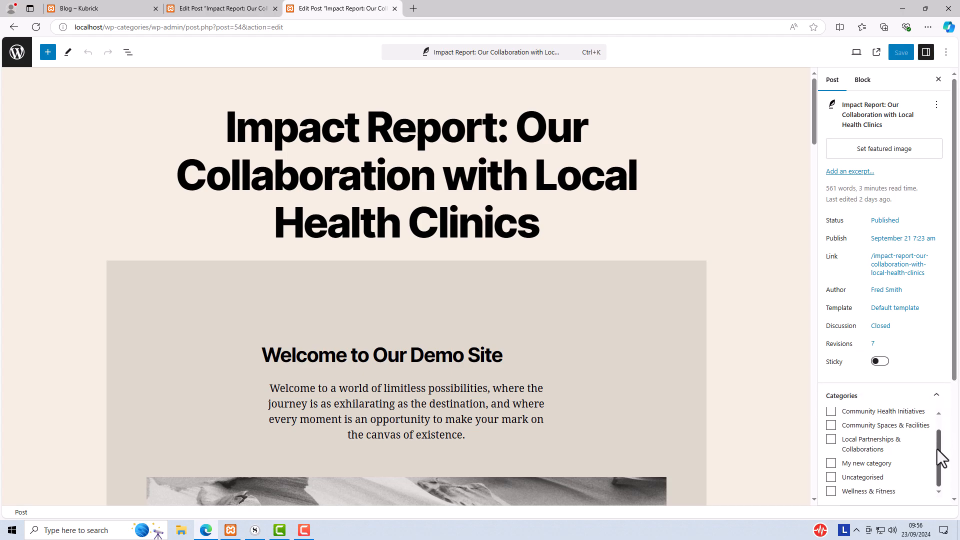
pyautogui.click(830, 466)
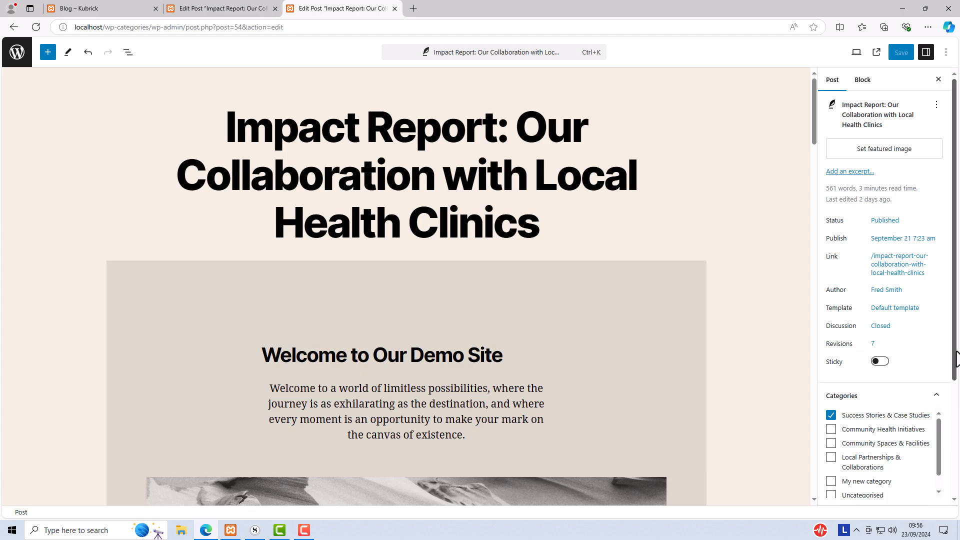
pyautogui.moveTo(955, 361); pyautogui.dragTo(957, 485)
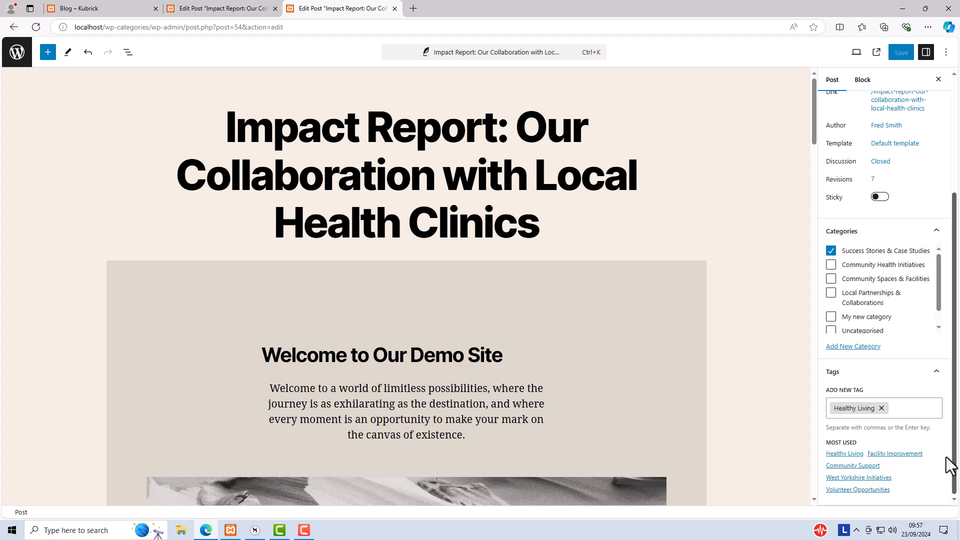
pyautogui.scroll(5, 879, 425)
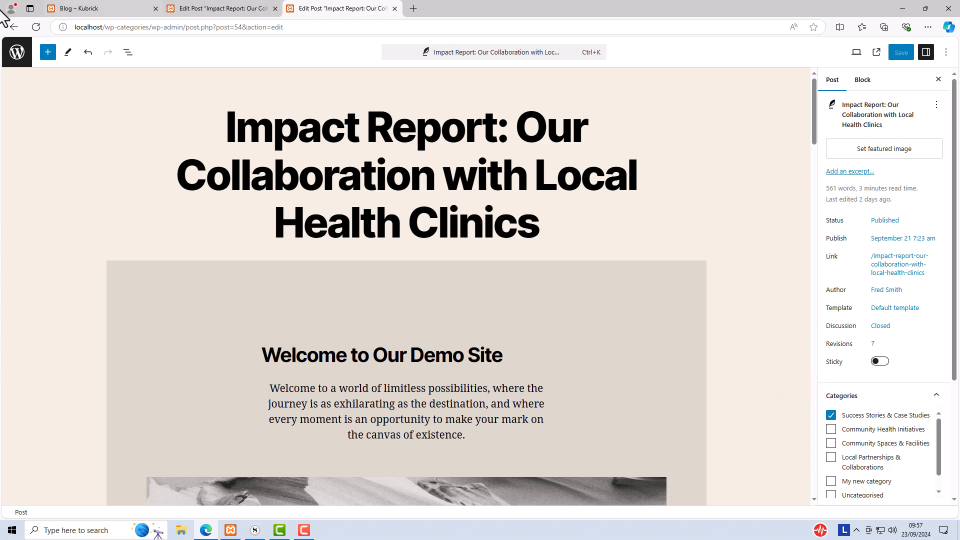
# Step: Go to the dashboard, open the management page for post tags, and add a tag named "My new tag" without a description
pyautogui.click(22, 58)
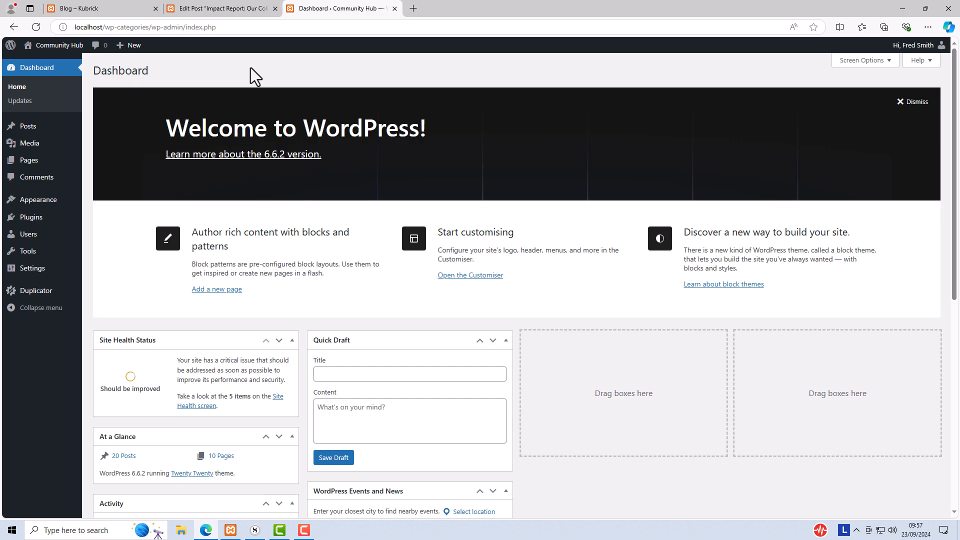
pyautogui.moveTo(14, 129)
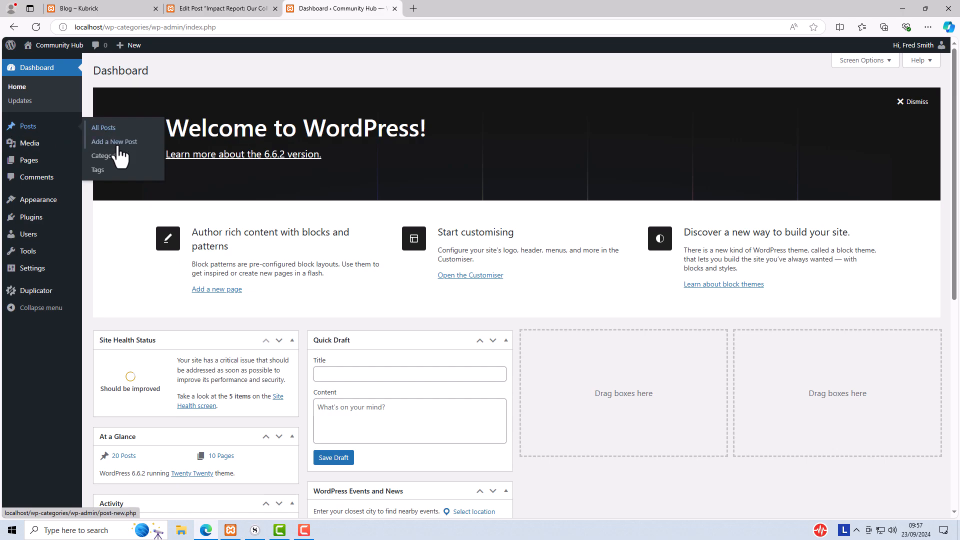
pyautogui.click(96, 170)
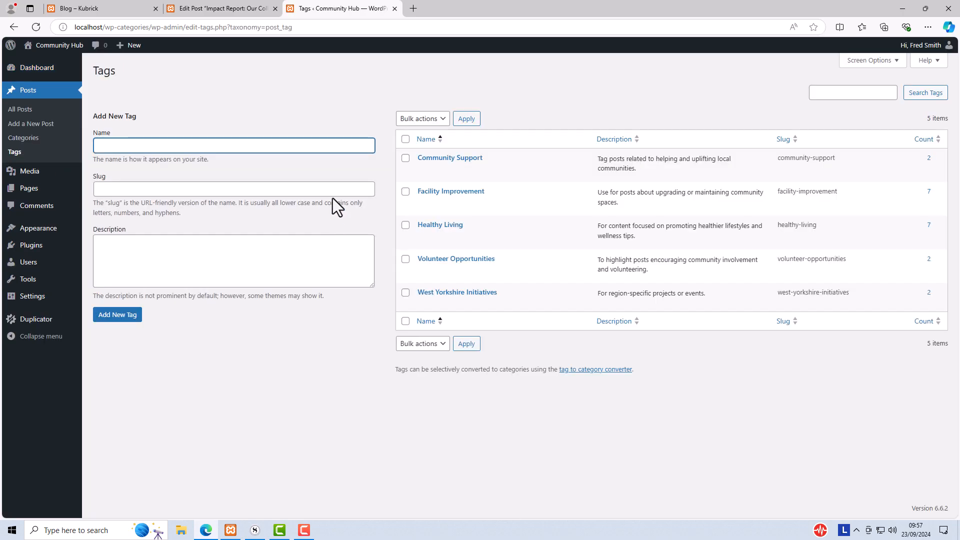
pyautogui.write('My new tag')
pyautogui.click(240, 243)
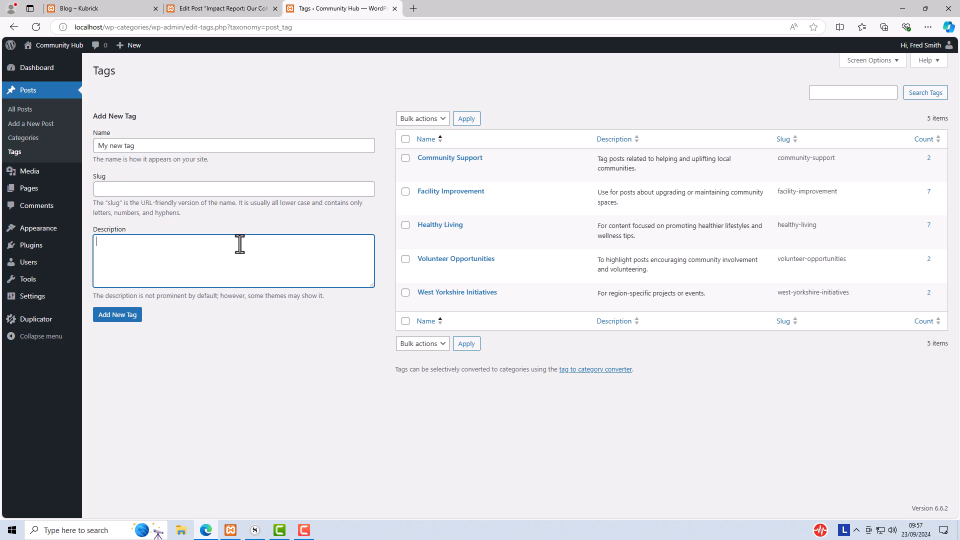
pyautogui.click(120, 320)
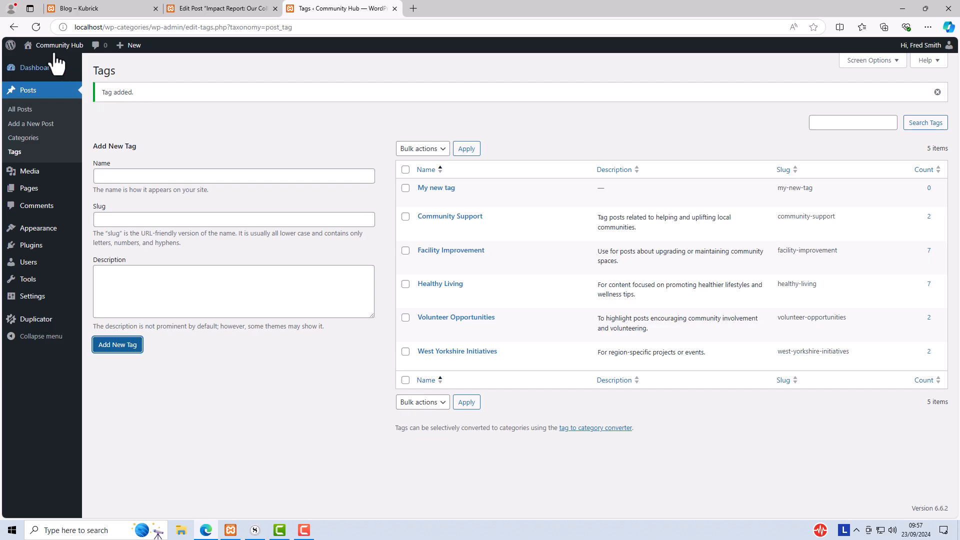
# Step: Return to the live site, open the Impact Report post from the blog for editing, and make sure its settings sidebar is shown
pyautogui.click(34, 63)
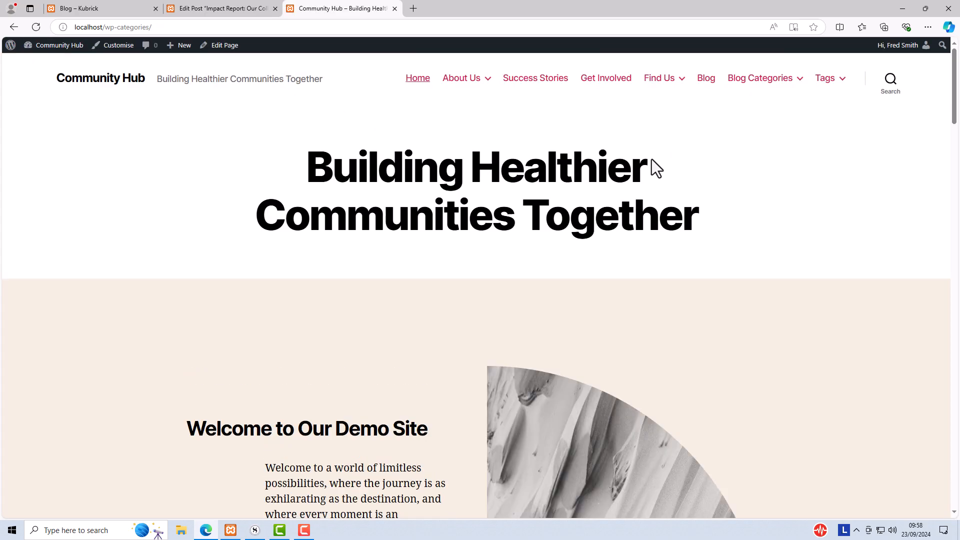
pyautogui.click(707, 85)
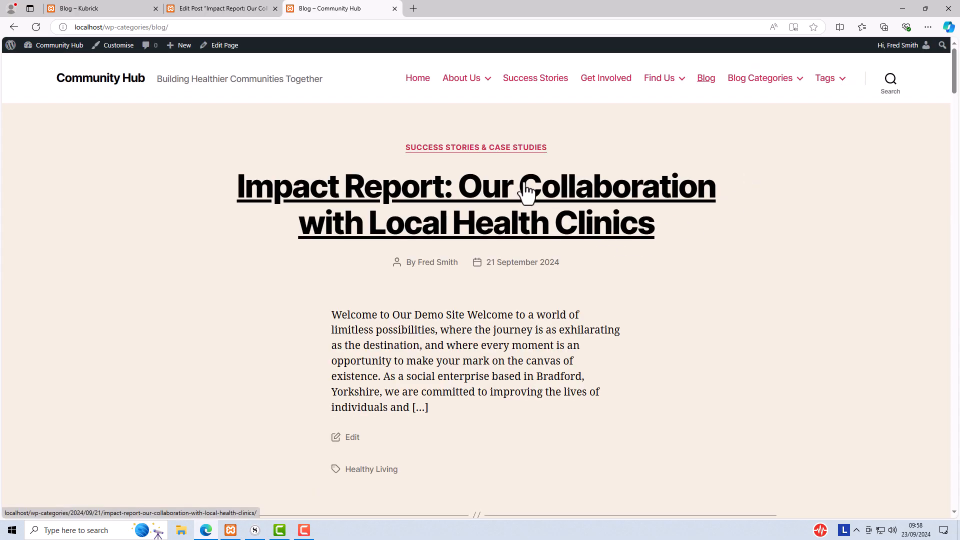
pyautogui.click(525, 185)
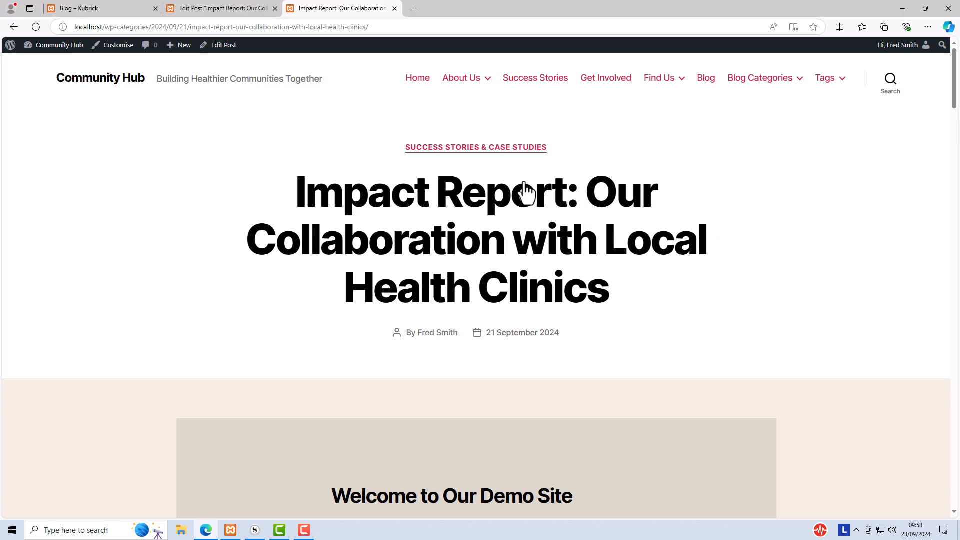
pyautogui.click(223, 46)
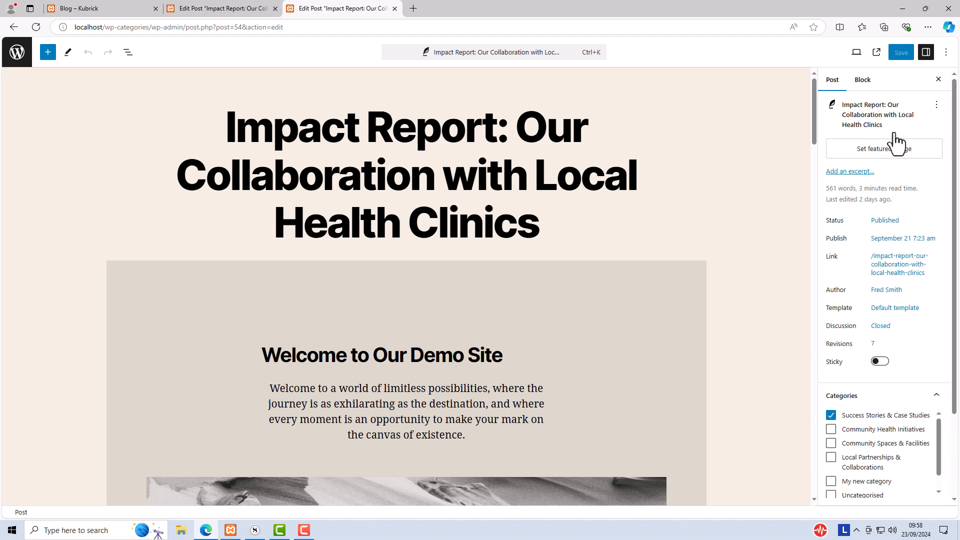
pyautogui.click(927, 55)
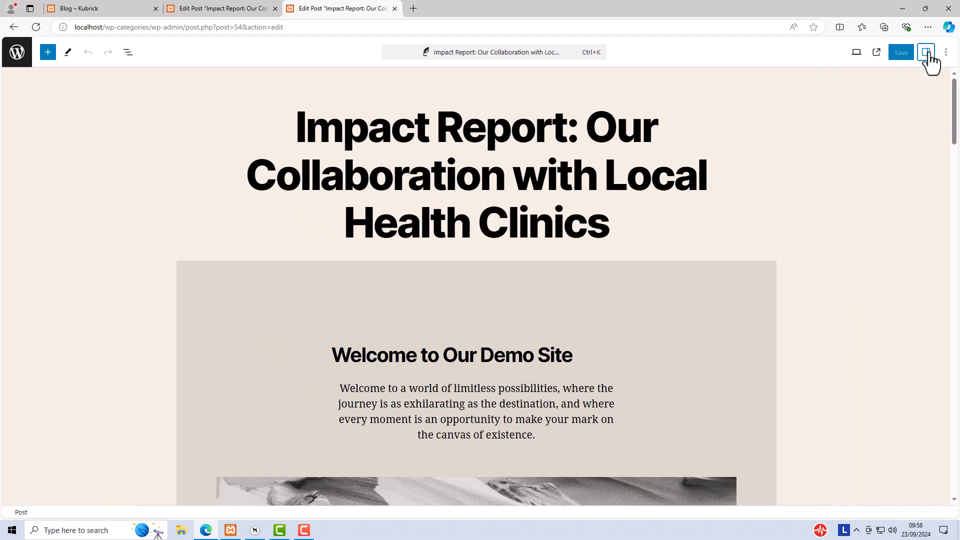
pyautogui.click(926, 52)
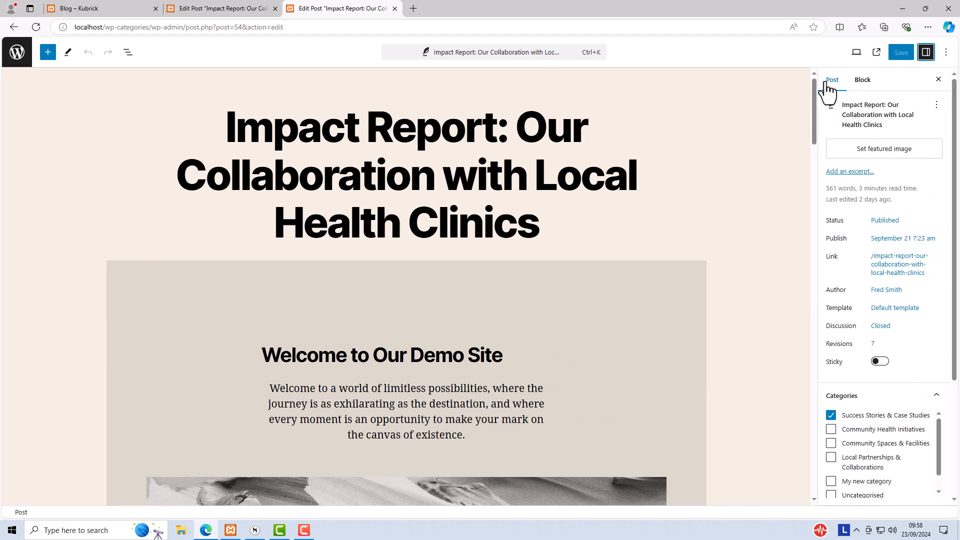
# Step: Try adding the existing tag "My new tag" to the Impact Report post's tags
pyautogui.scroll(-1, 952, 177)
pyautogui.moveTo(952, 177); pyautogui.dragTo(949, 332)
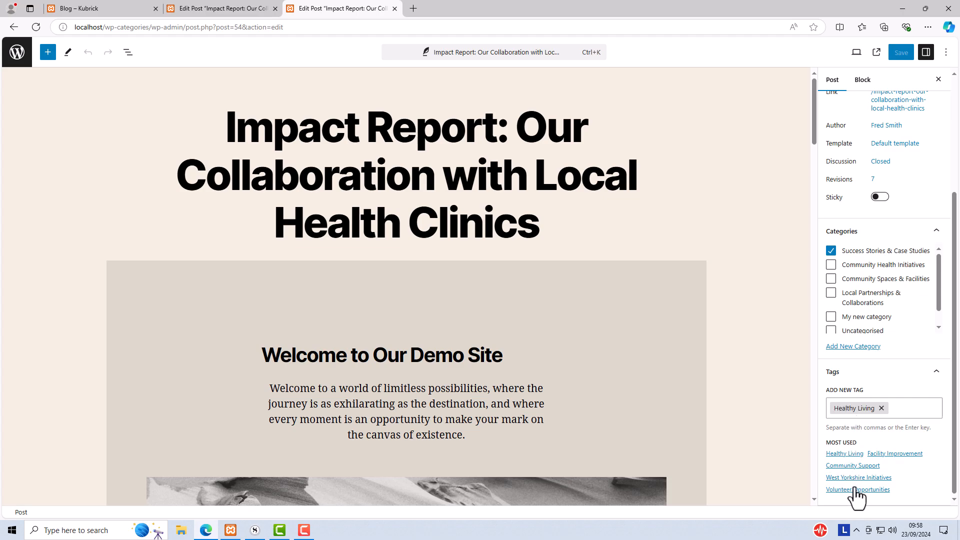
pyautogui.click(908, 406)
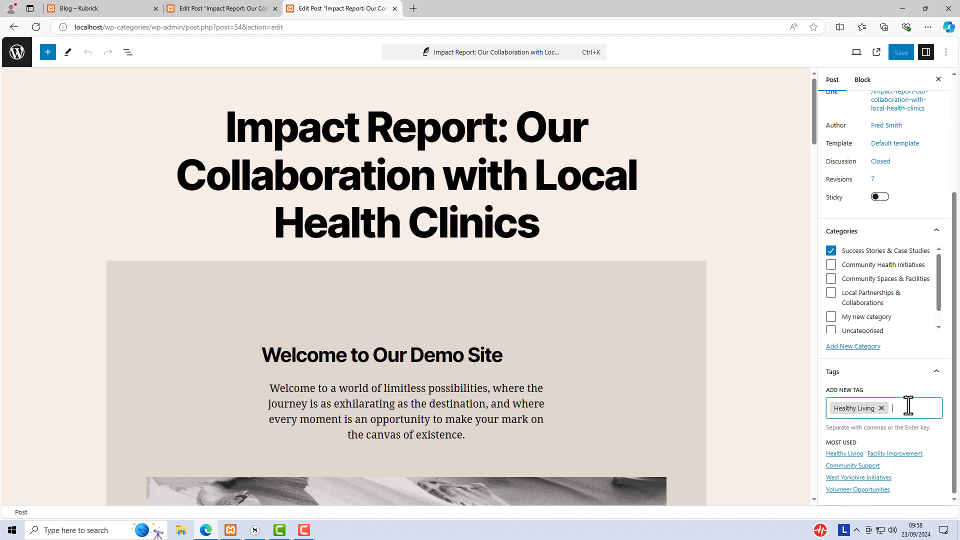
pyautogui.write('my')
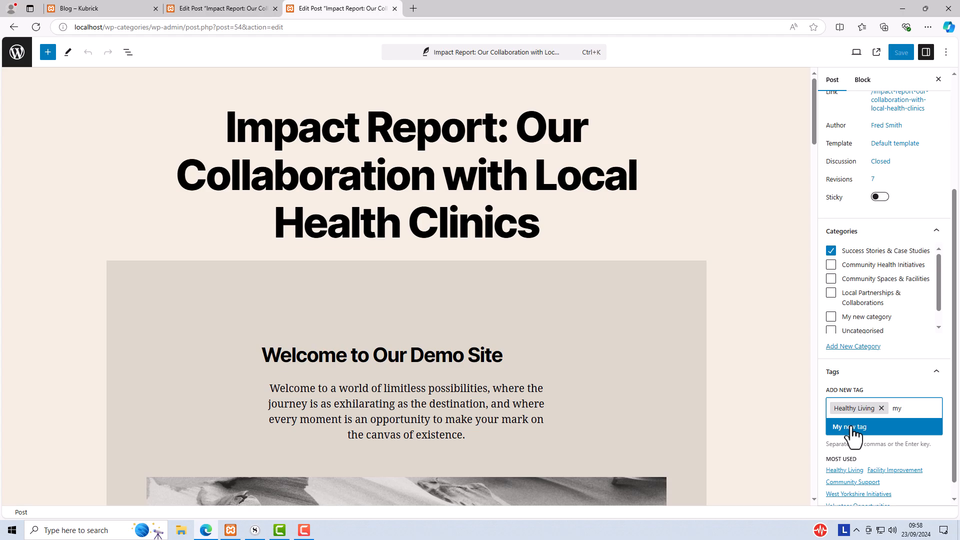
pyautogui.click(851, 427)
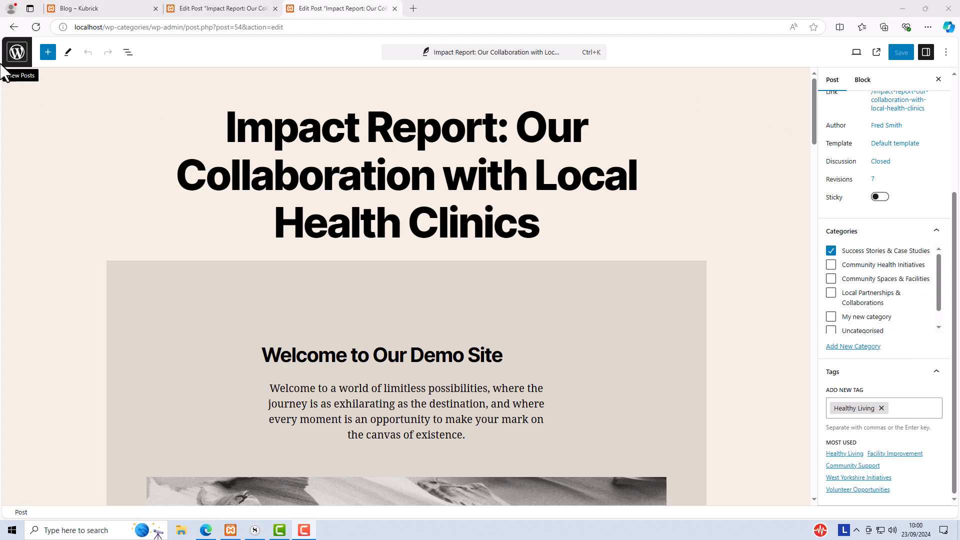
# Step: Leave the post editor, go back to the dashboard, and open the list of post categories
pyautogui.click(16, 57)
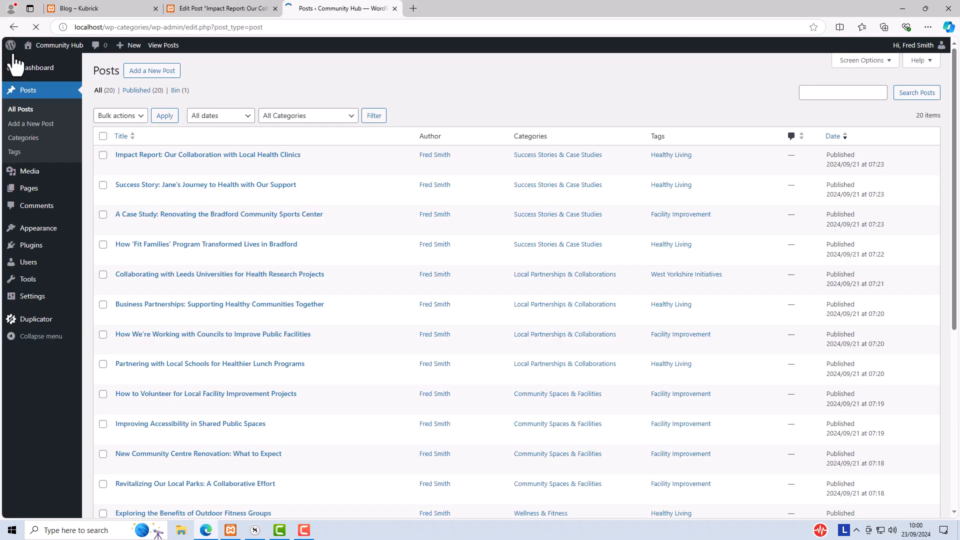
pyautogui.click(27, 70)
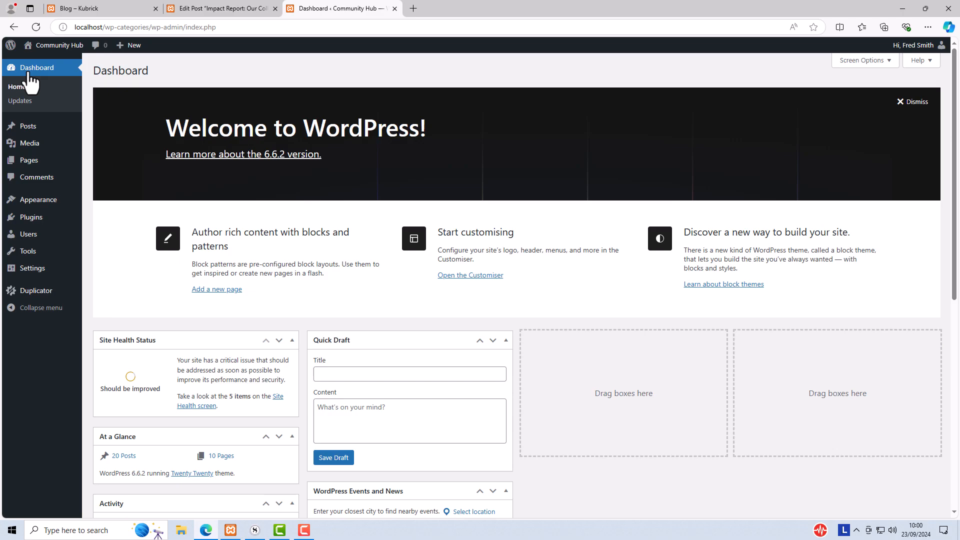
pyautogui.moveTo(20, 130)
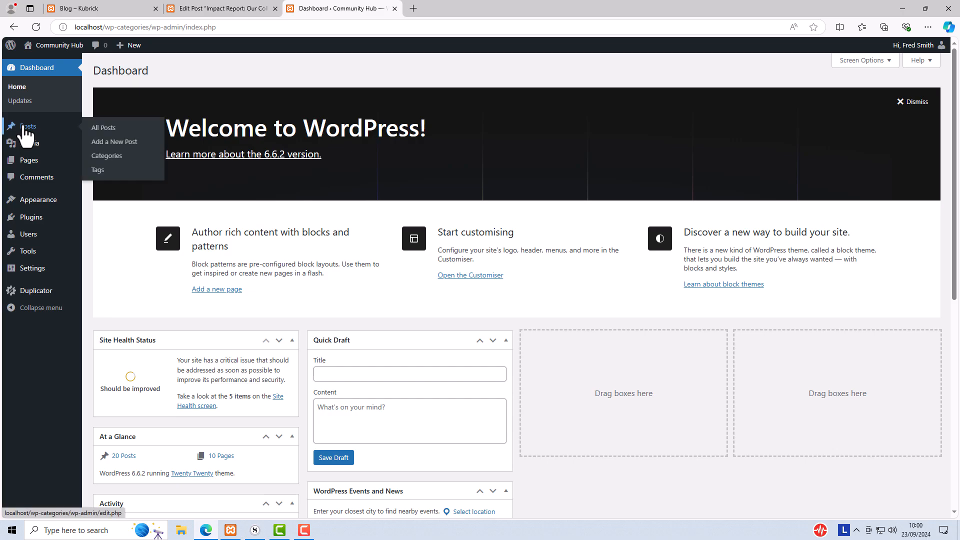
pyautogui.click(104, 159)
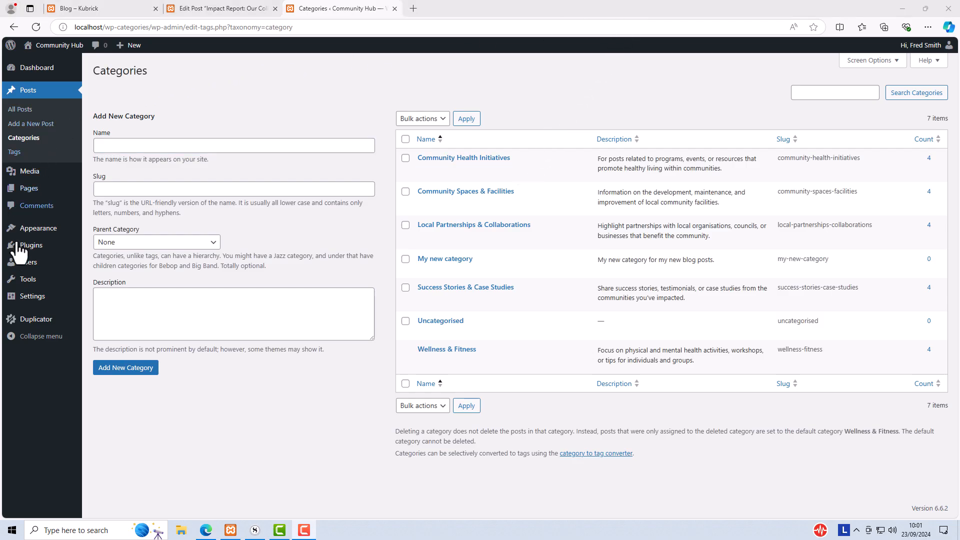
# Step: In the site's writing settings, review the choices for the default post category, keep Wellness & Fitness, and save the settings
pyautogui.moveTo(22, 306)
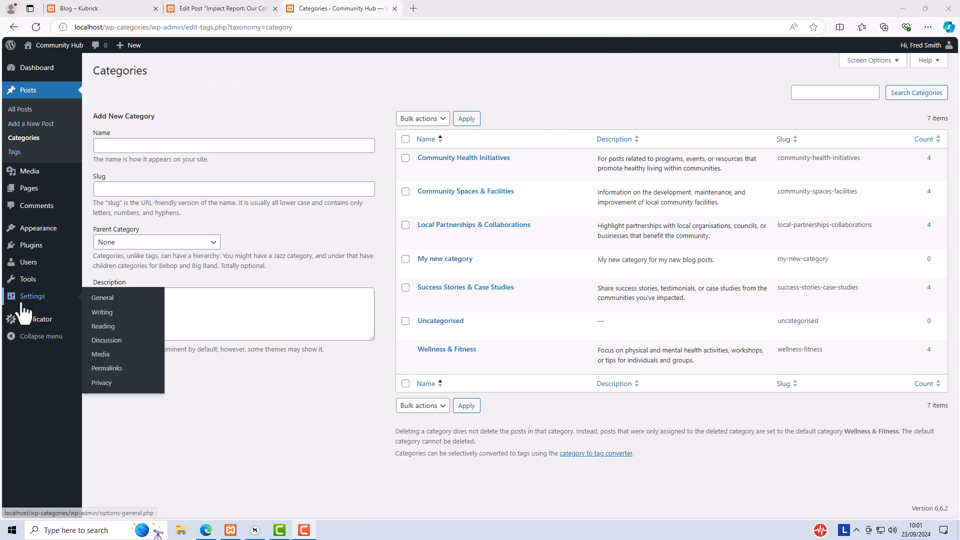
pyautogui.click(104, 314)
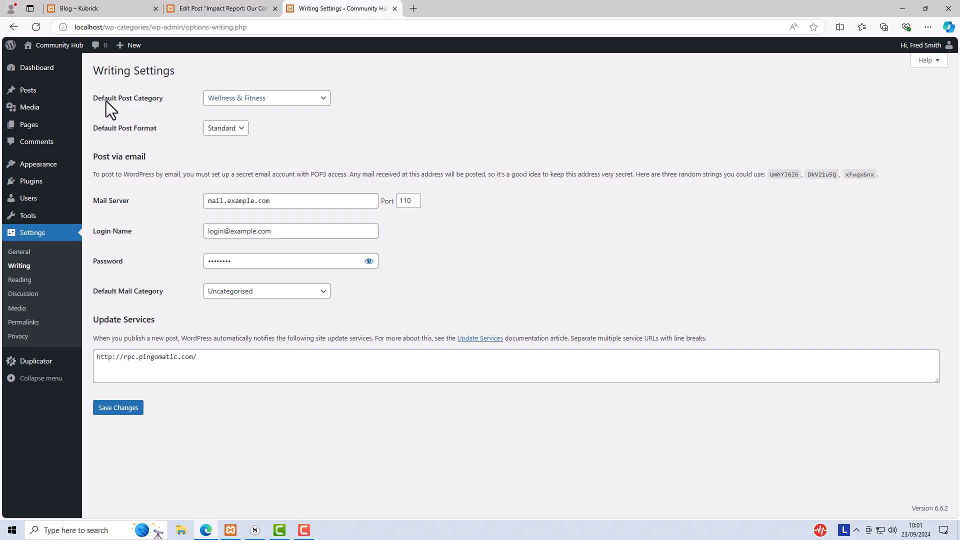
pyautogui.click(287, 100)
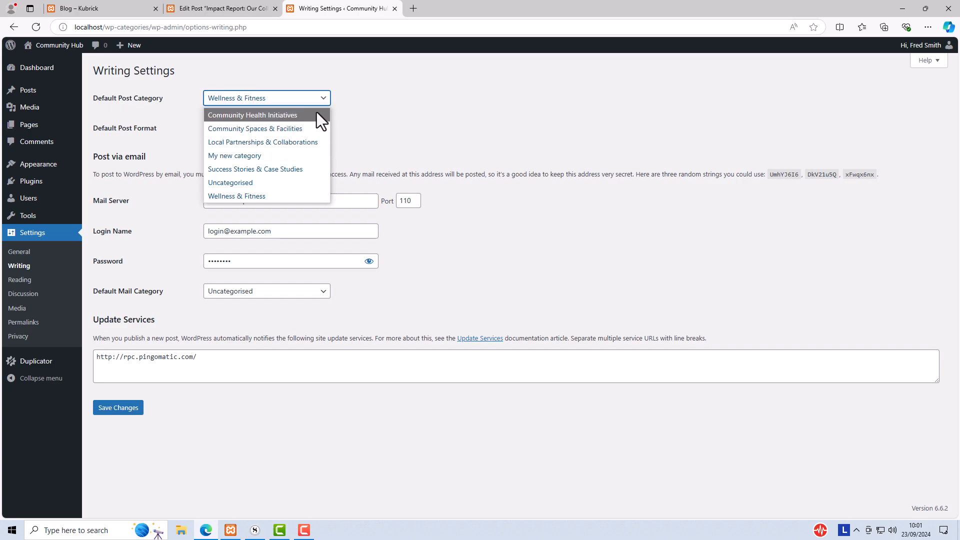
pyautogui.click(350, 97)
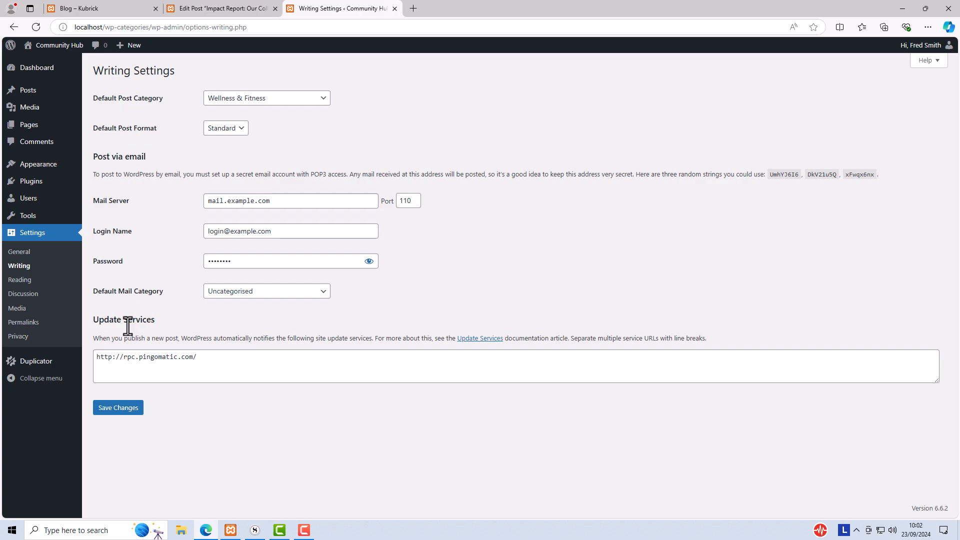
pyautogui.click(109, 409)
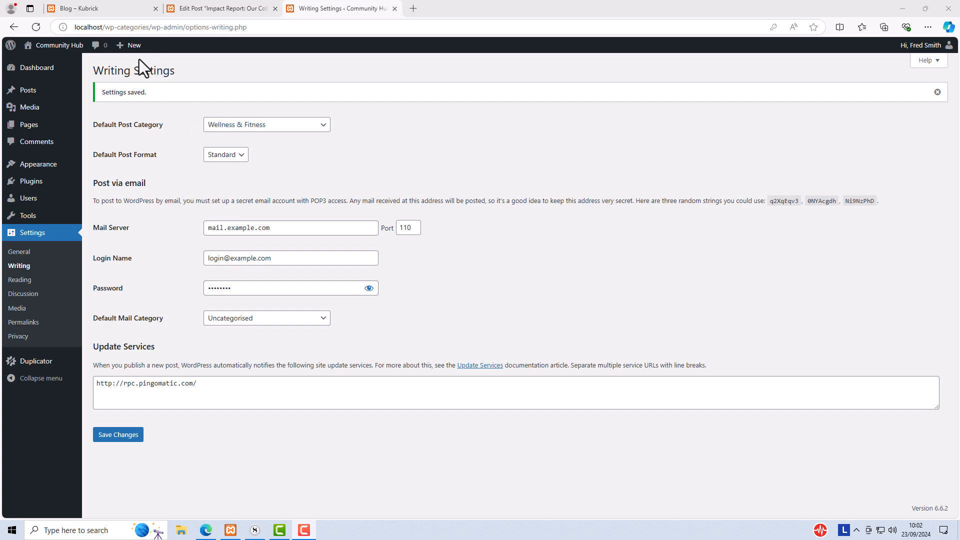
# Step: Create a new post titled "My new blog post", publish it without choosing a category, and dismiss the publishing panel
pyautogui.moveTo(131, 54)
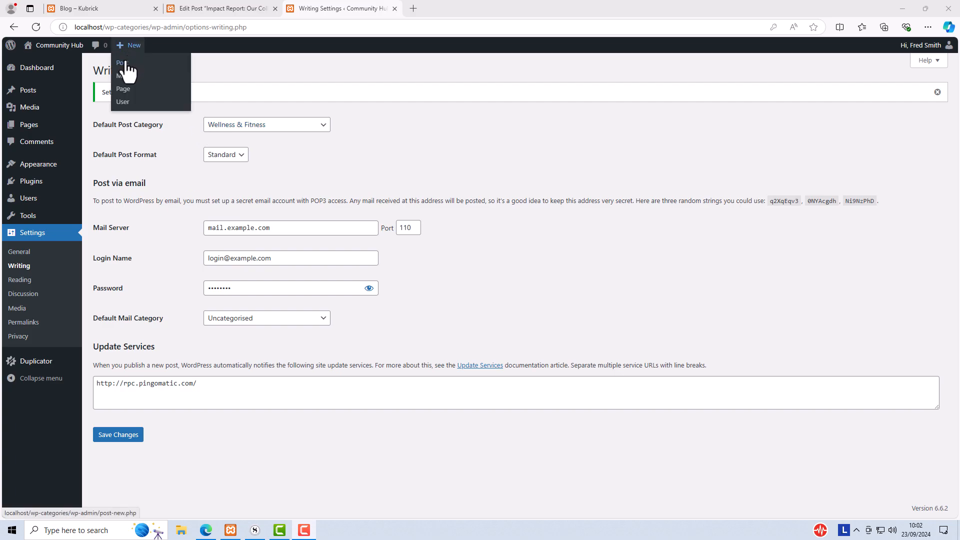
pyautogui.click(127, 63)
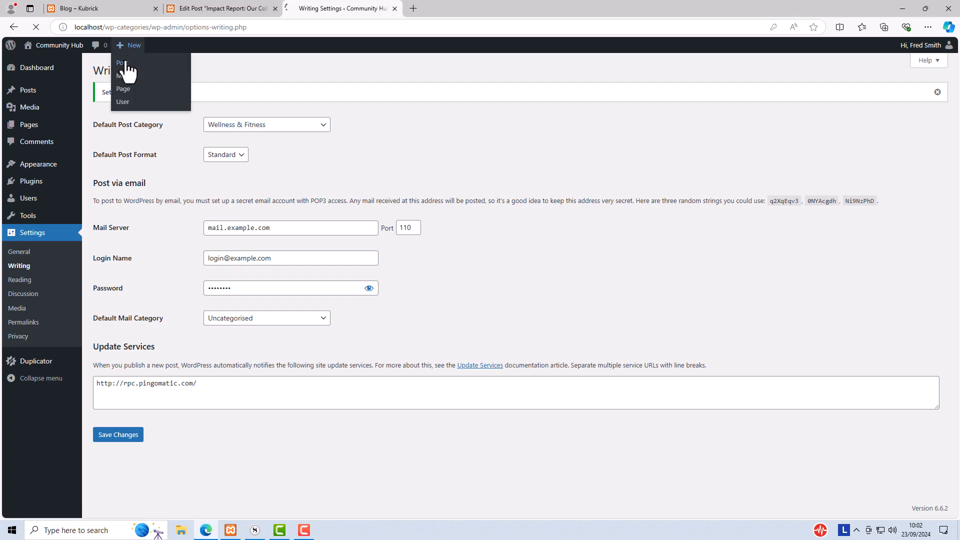
pyautogui.write('My')
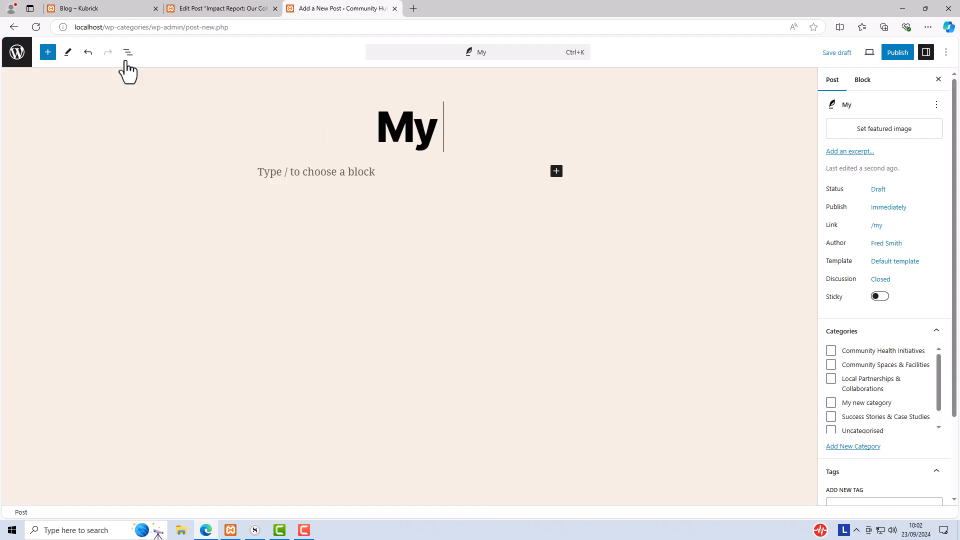
pyautogui.write(' new b')
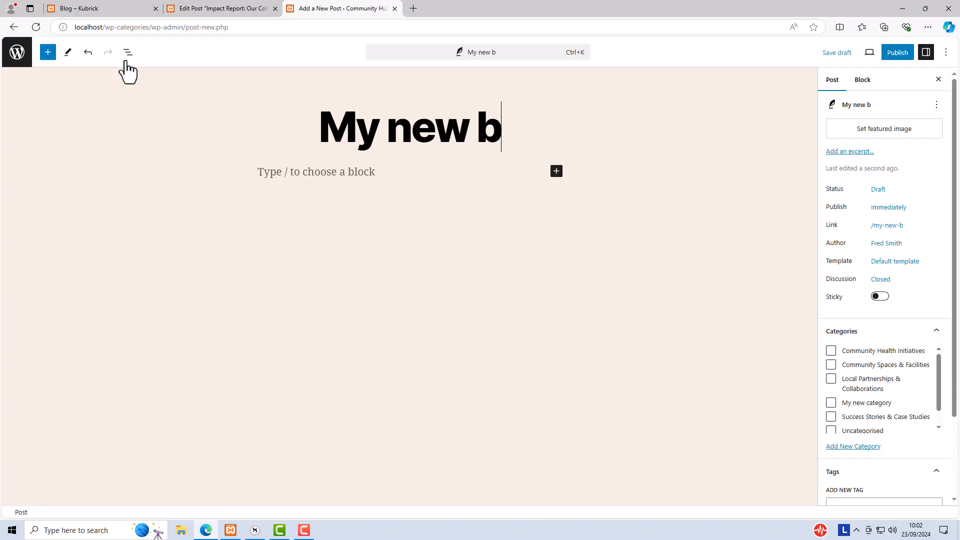
pyautogui.write('log post')
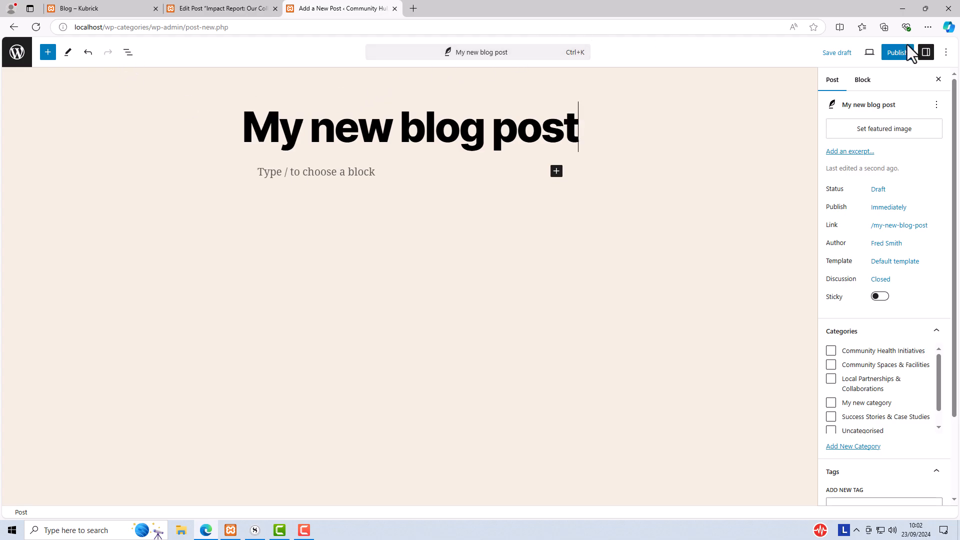
pyautogui.click(898, 56)
pyautogui.click(868, 54)
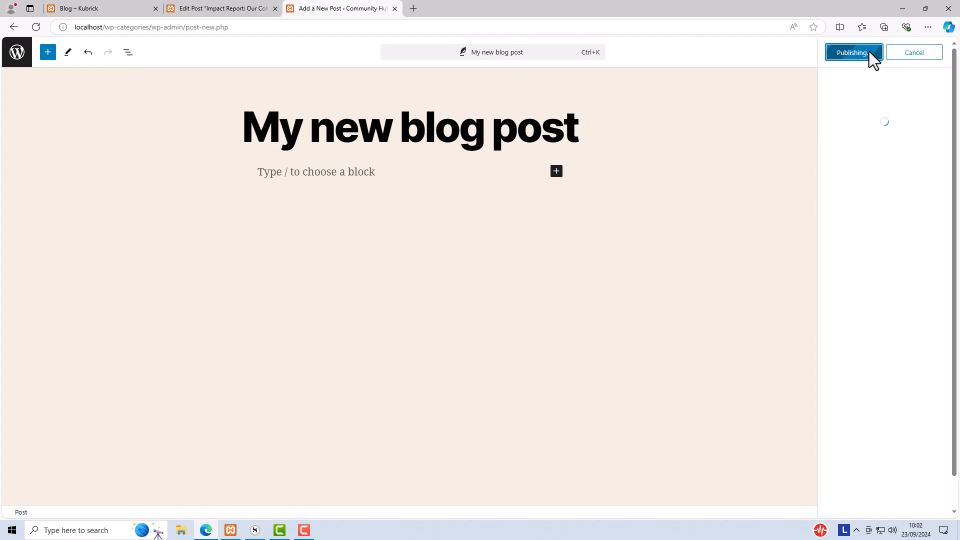
pyautogui.click(941, 52)
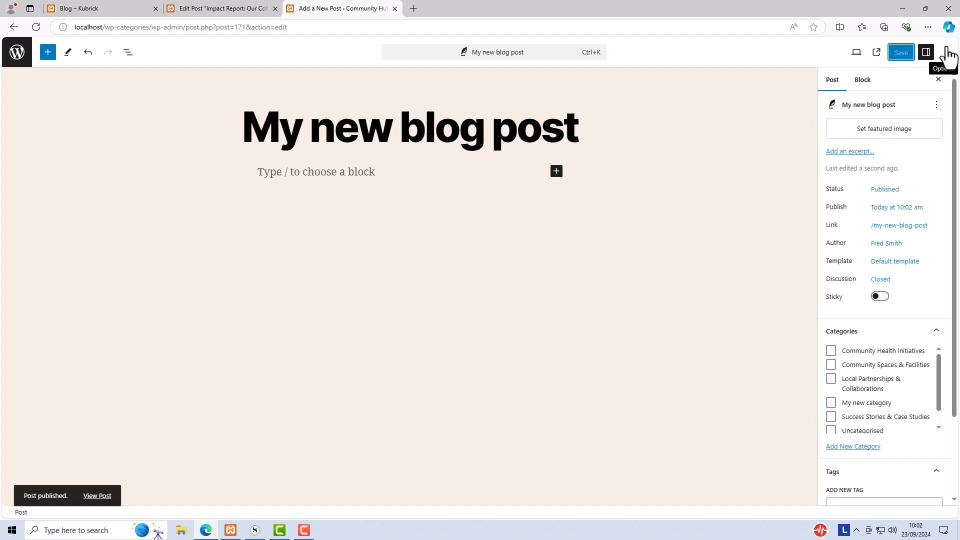
# Step: Check the category list of the published post to see which category is assigned to it
pyautogui.scroll(-1, 879, 365)
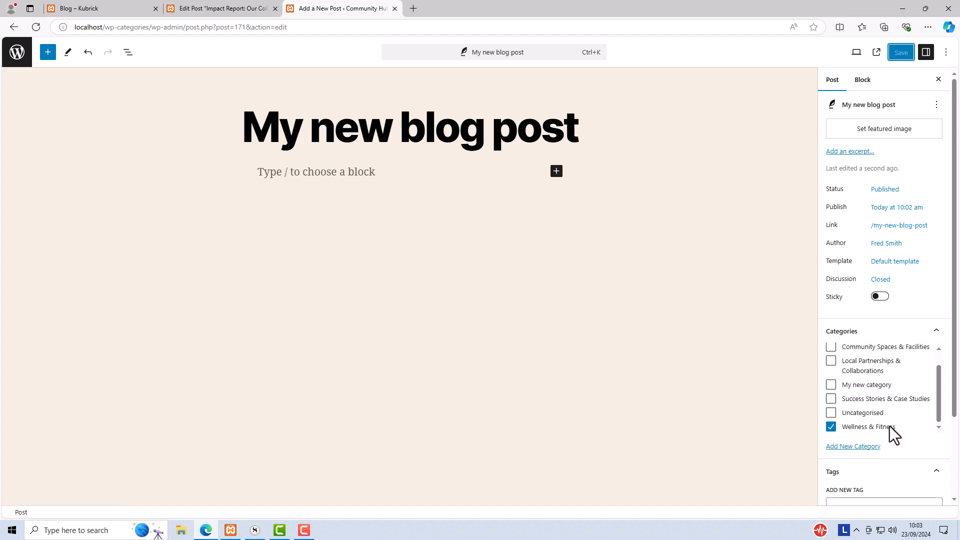
pyautogui.scroll(1, 889, 425)
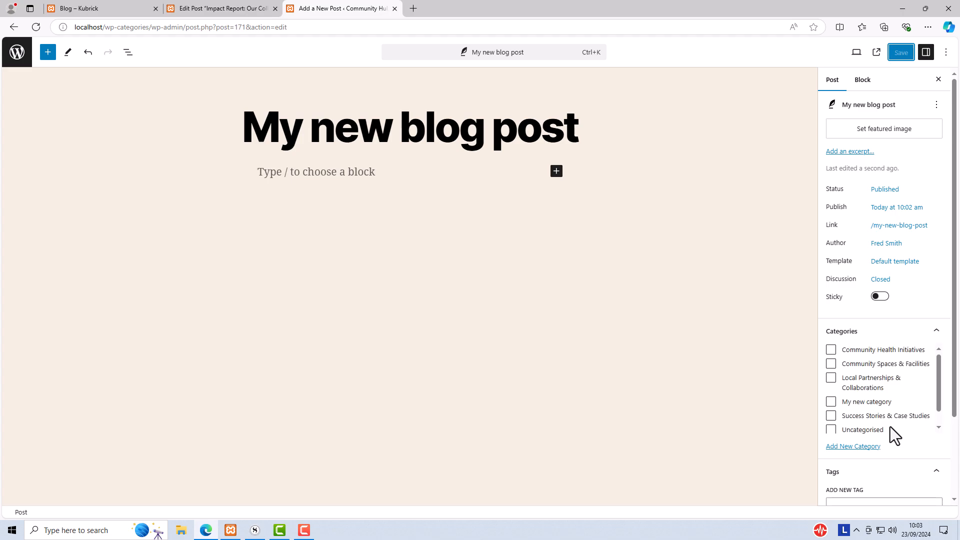
pyautogui.scroll(-1, 889, 427)
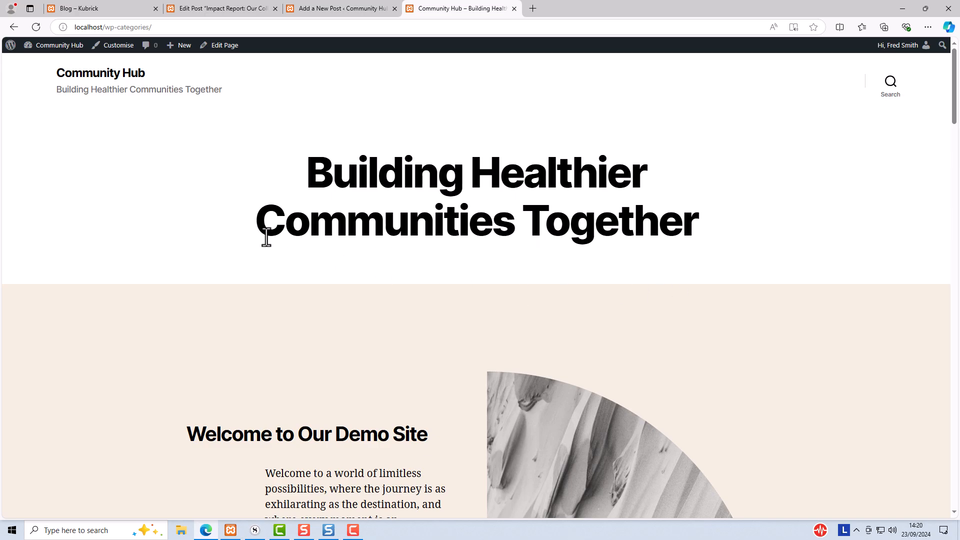
# Step: In the site customiser, create a new menu named "Category Menu" and assign it to the Desktop Horizontal Menu location
pyautogui.click(121, 46)
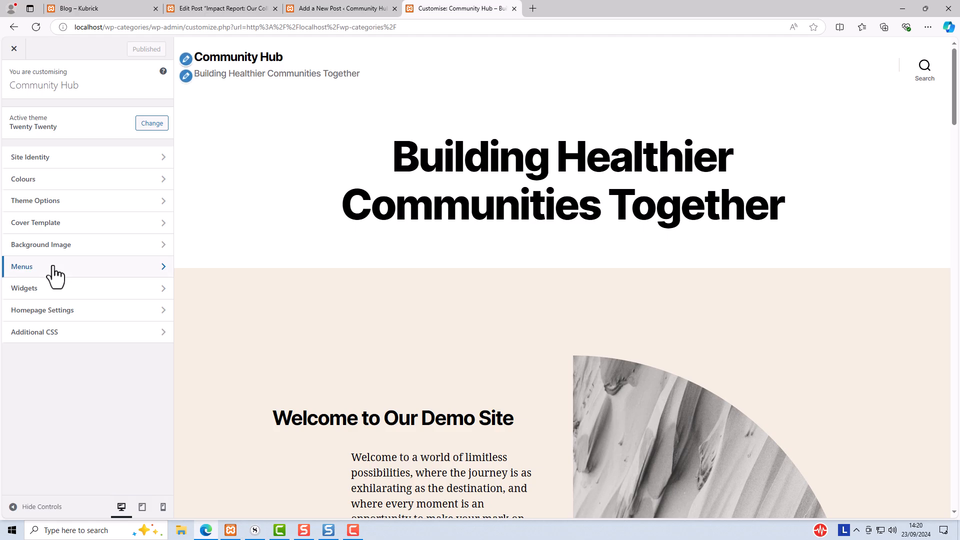
pyautogui.click(53, 268)
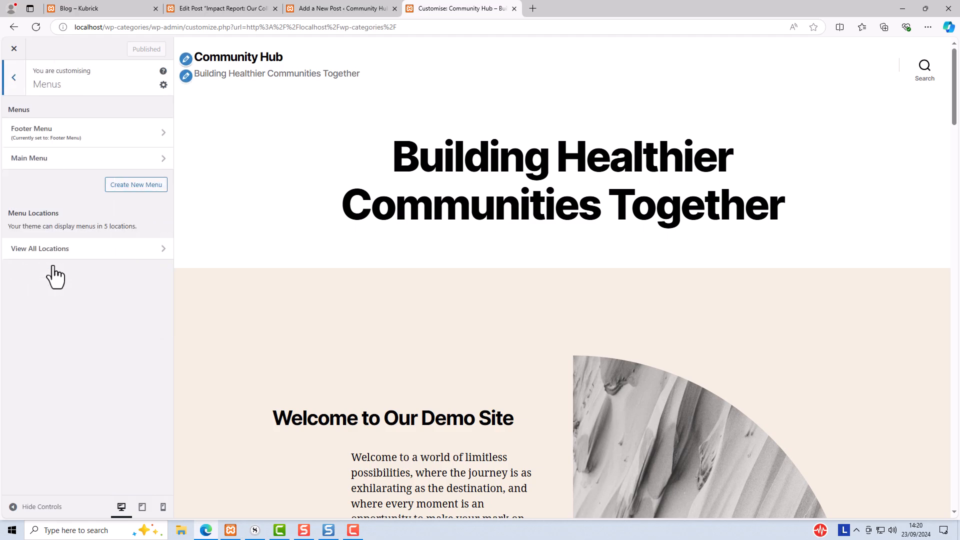
pyautogui.click(128, 185)
pyautogui.click(129, 126)
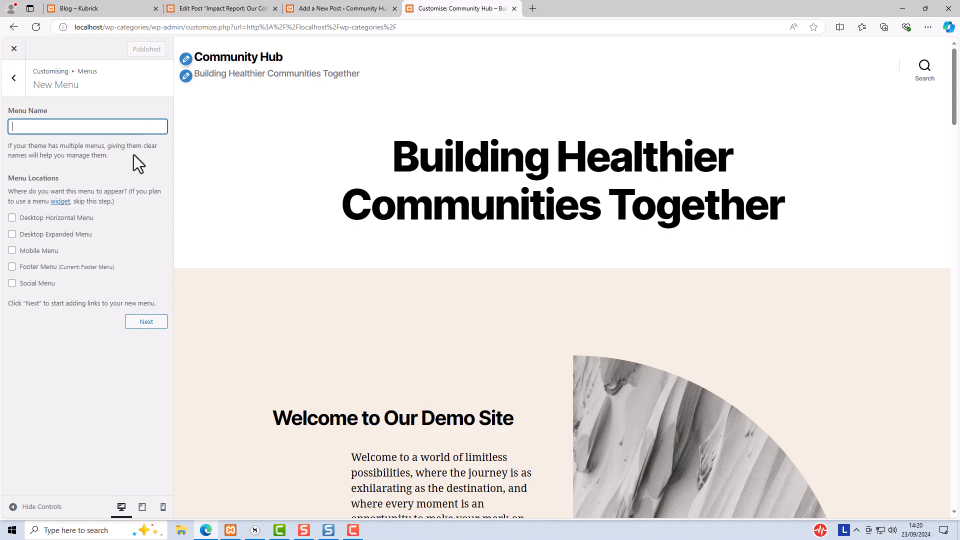
pyautogui.write('Category Menu')
pyautogui.click(12, 219)
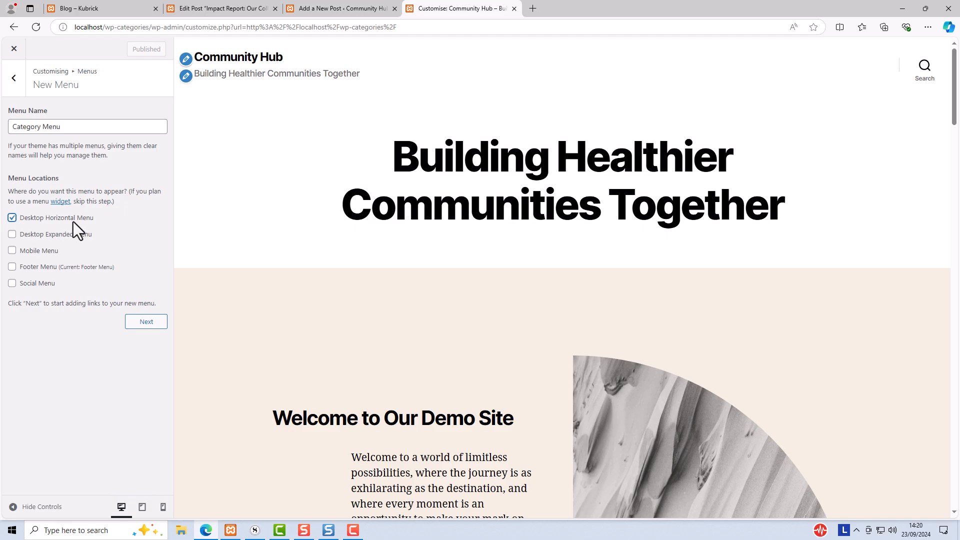
pyautogui.click(146, 322)
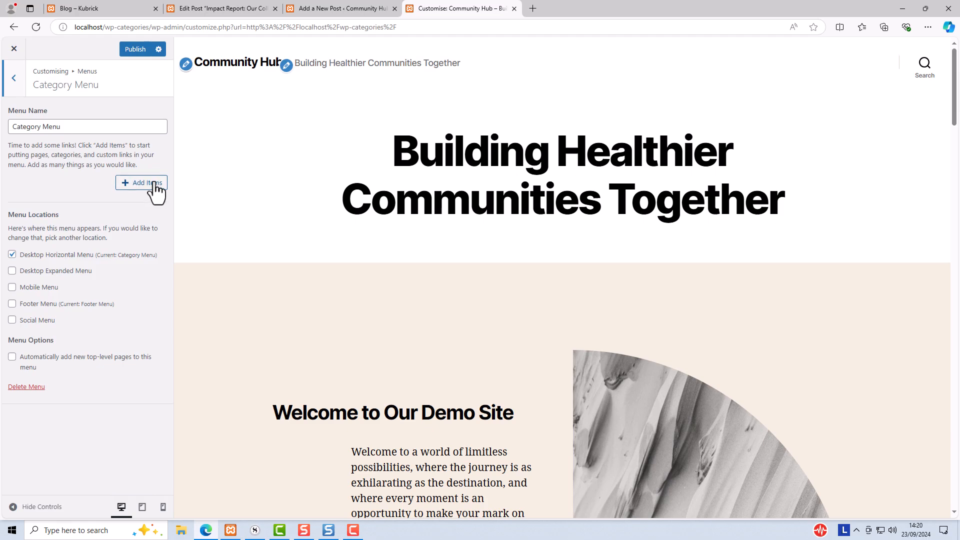
# Step: Add the front page to Category Menu, change its navigation label to "Home", and publish the menu
pyautogui.click(145, 183)
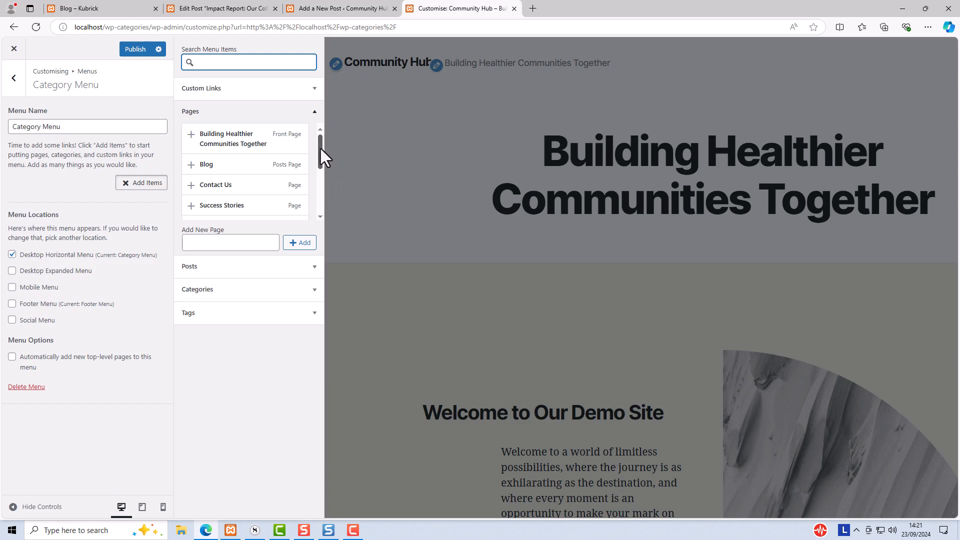
pyautogui.click(231, 149)
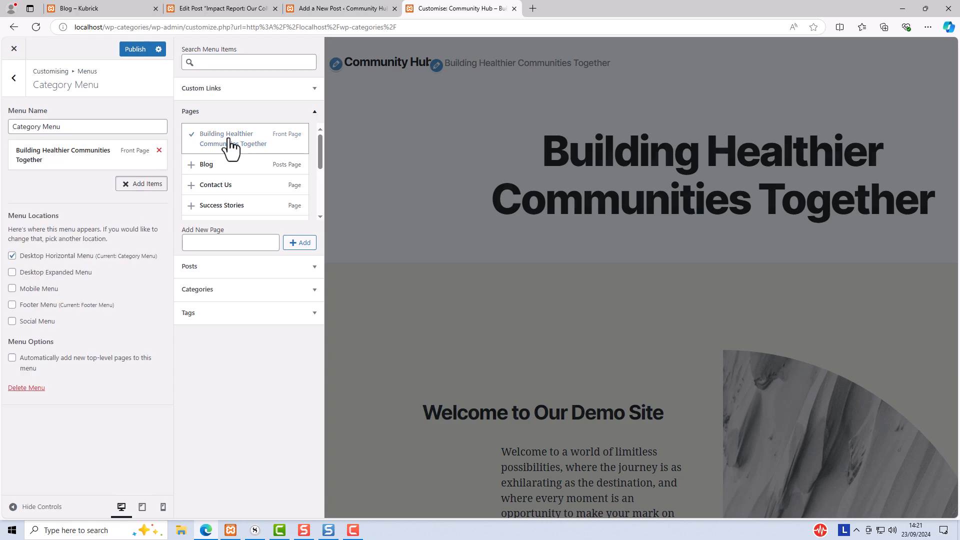
pyautogui.click(82, 150)
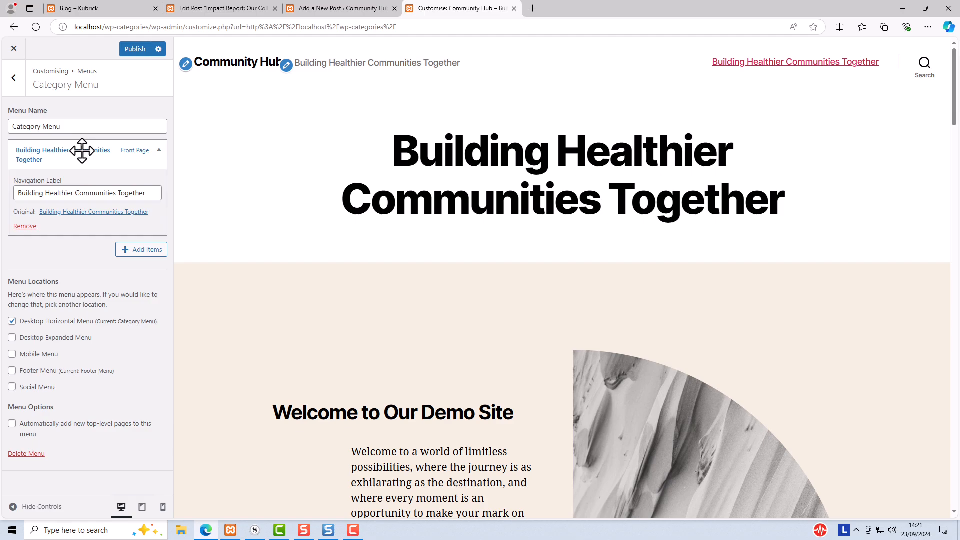
pyautogui.doubleClick(76, 193)
pyautogui.tripleClick(76, 193)
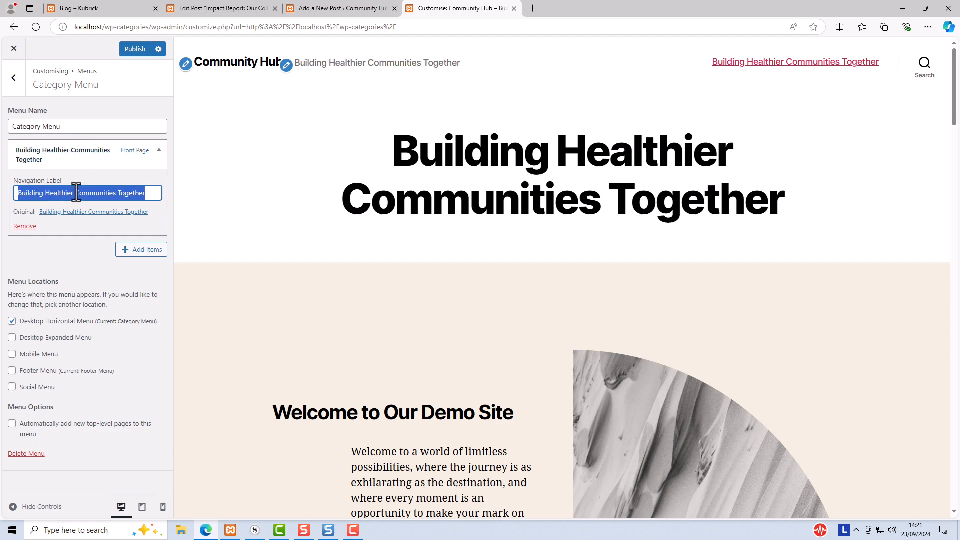
pyautogui.write('Home')
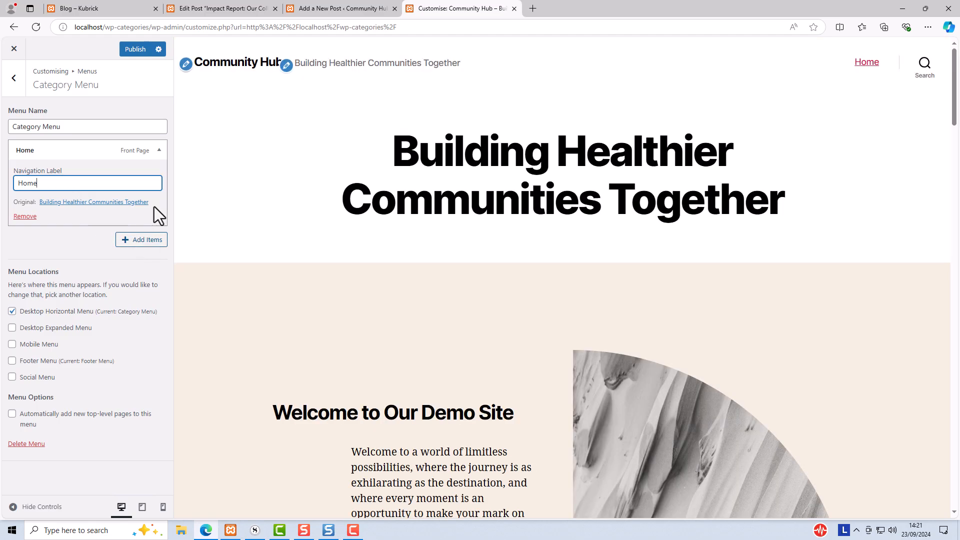
pyautogui.click(134, 49)
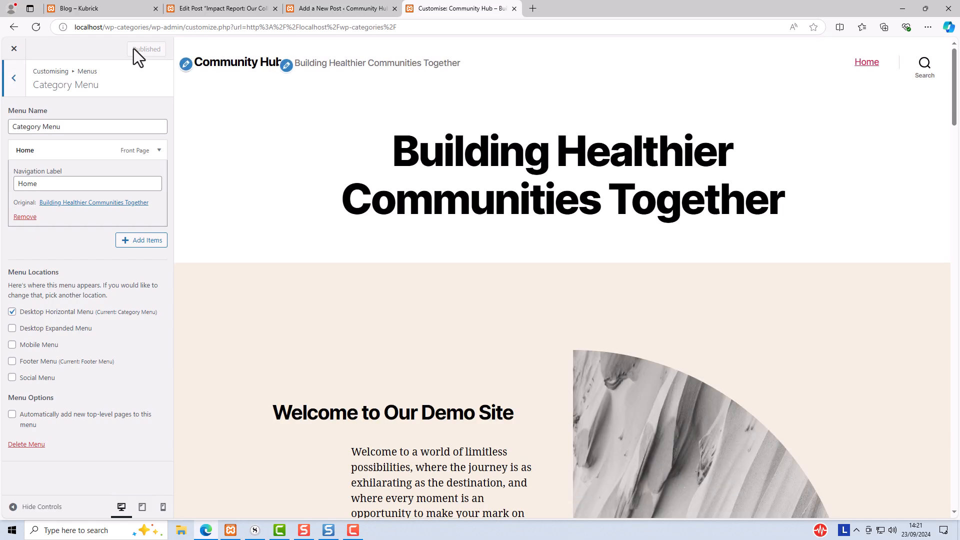
# Step: Review the categories available as menu items, and add a custom link with URL "#" and link text "Categories" to the menu
pyautogui.click(133, 242)
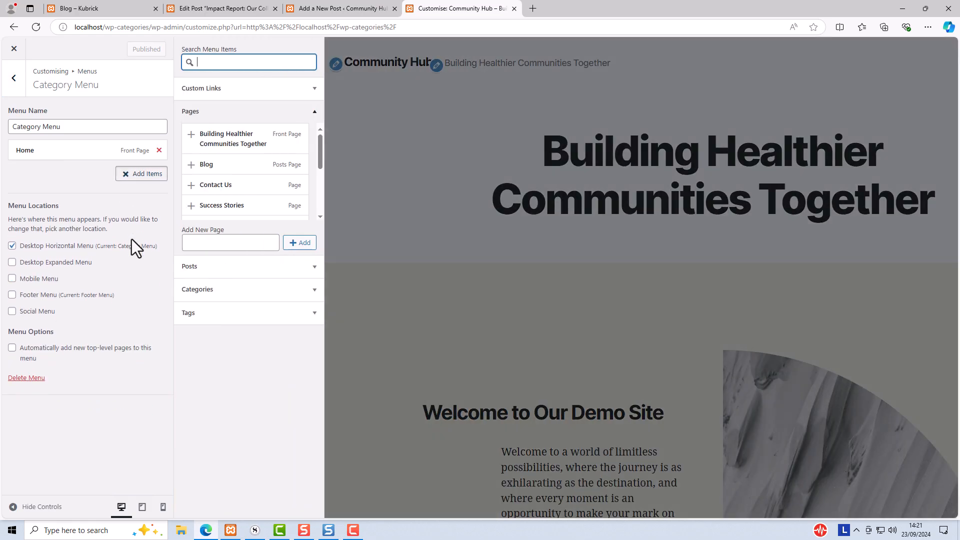
pyautogui.click(220, 113)
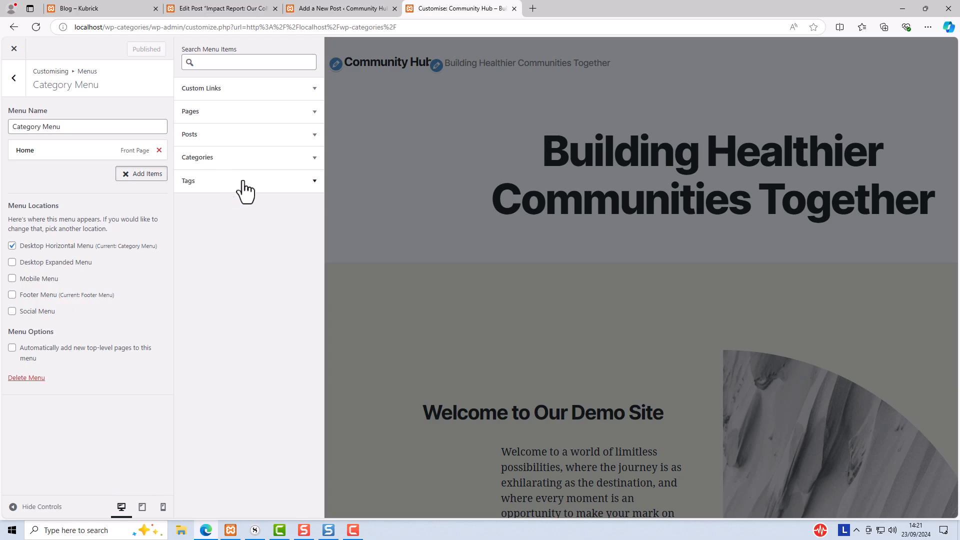
pyautogui.click(313, 158)
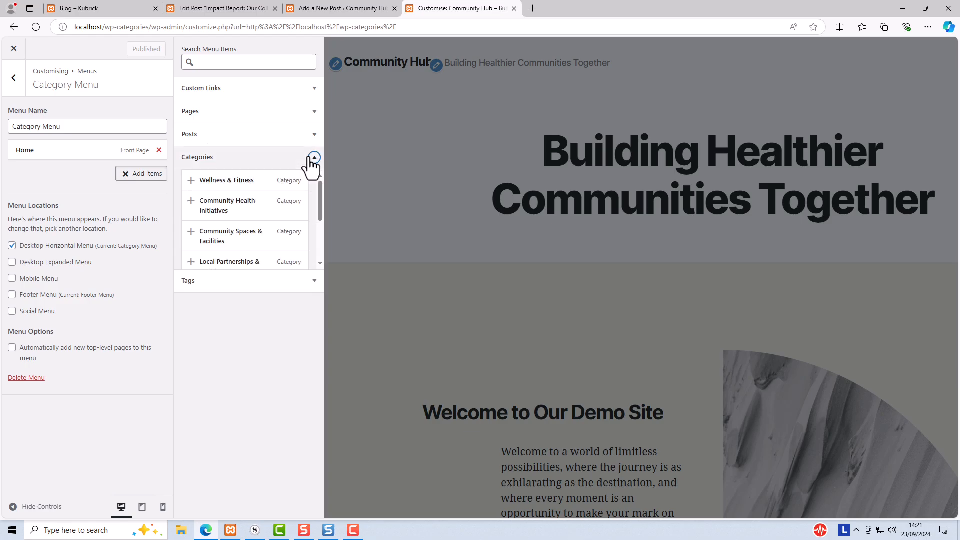
pyautogui.moveTo(319, 194); pyautogui.dragTo(334, 175)
pyautogui.click(315, 95)
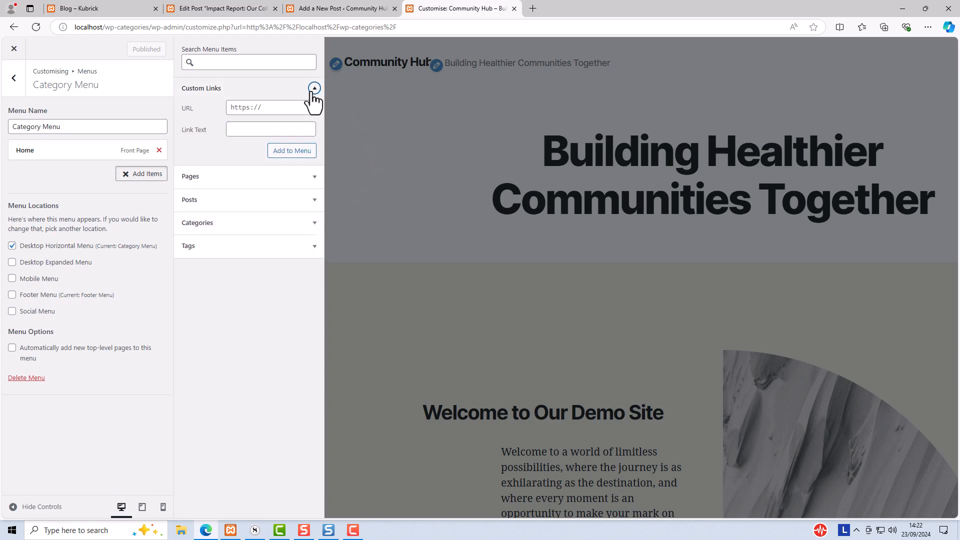
pyautogui.click(284, 107)
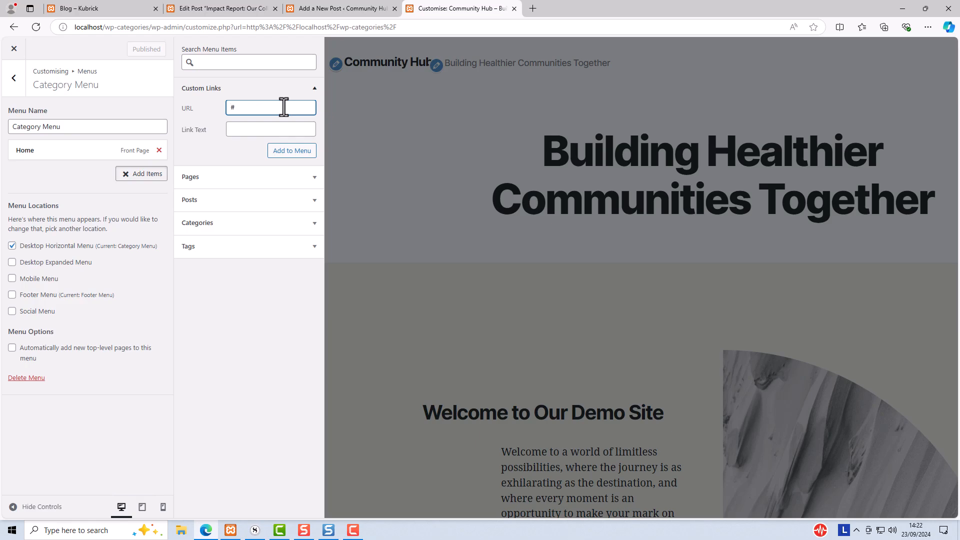
pyautogui.click(275, 128)
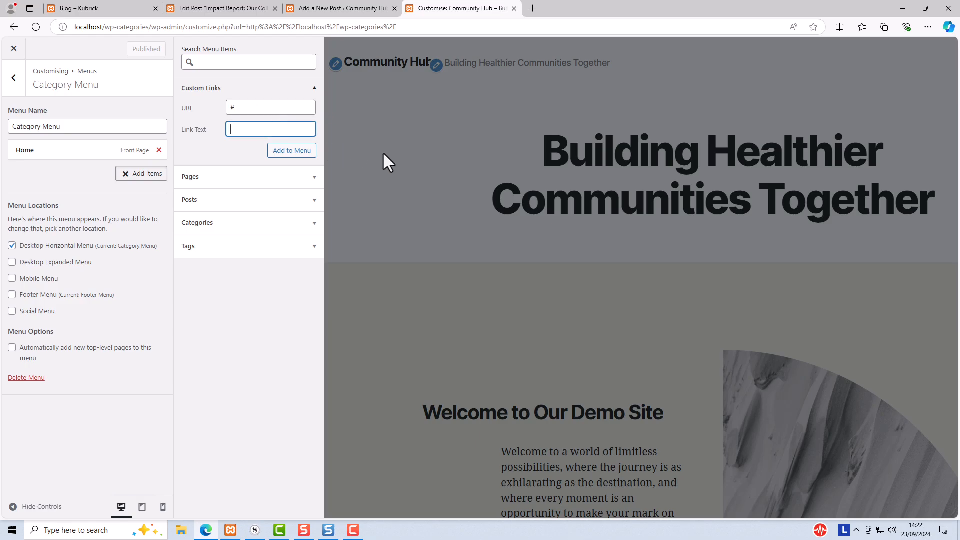
pyautogui.write('Categories')
pyautogui.click(300, 151)
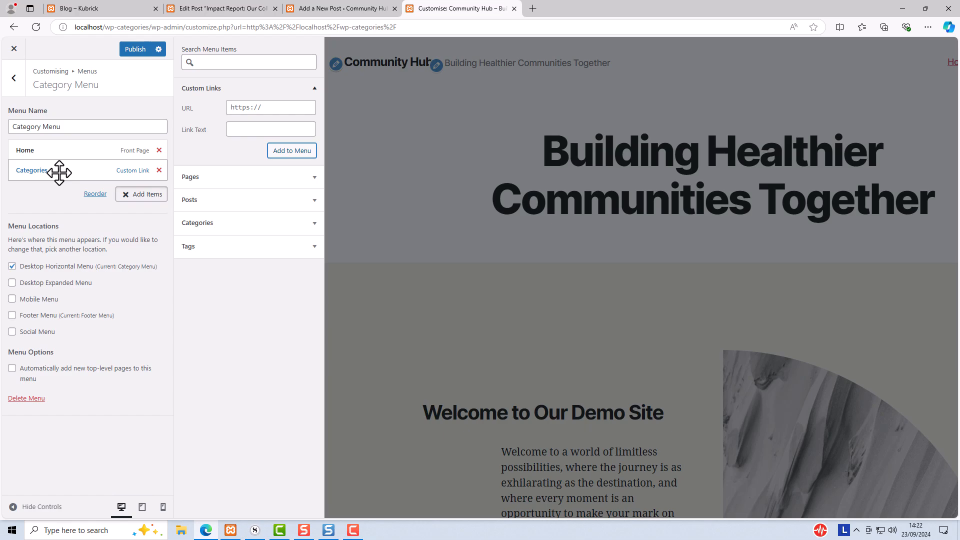
# Step: Add the categories from Wellness & Fitness through Success Stories & Case Studies to the menu, leaving out Uncategorised and My new category
pyautogui.click(244, 227)
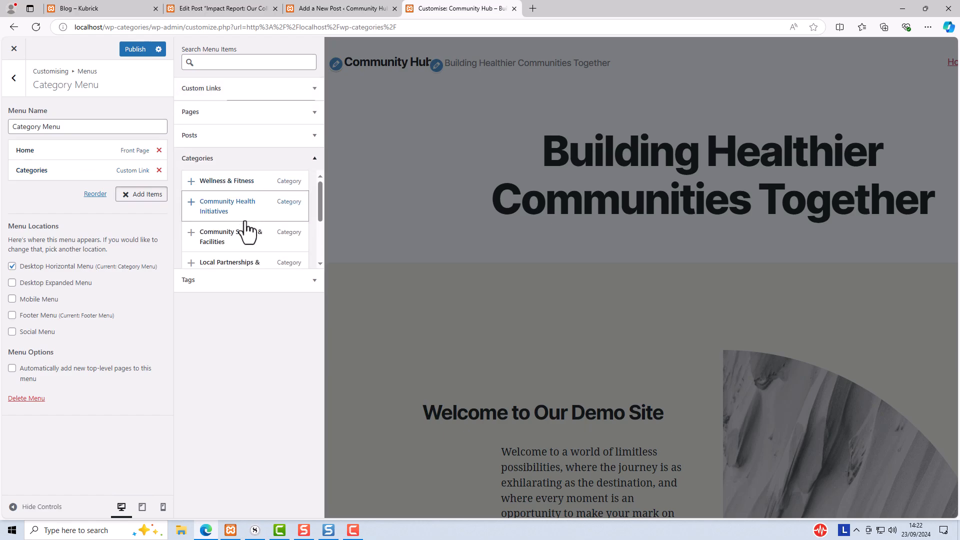
pyautogui.click(280, 181)
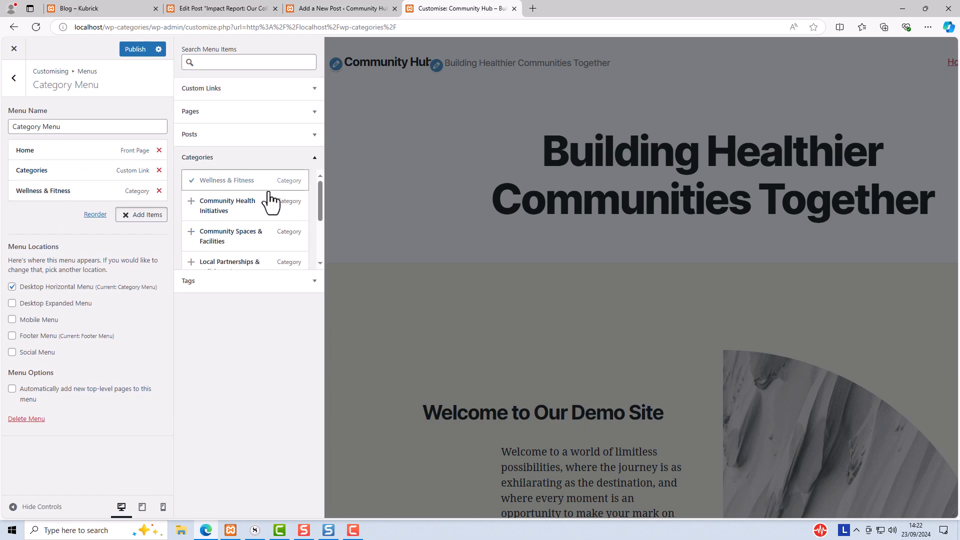
pyautogui.click(255, 205)
pyautogui.click(248, 239)
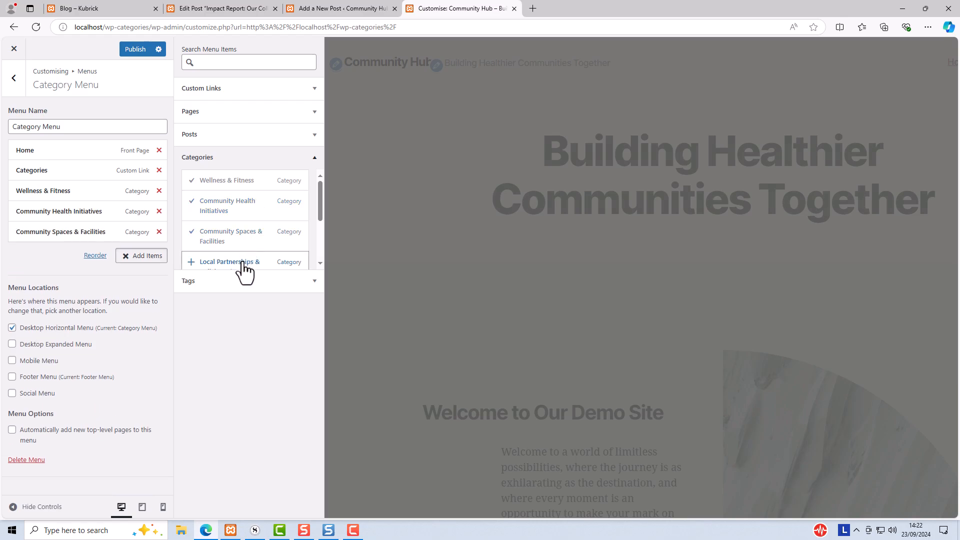
pyautogui.click(247, 262)
pyautogui.scroll(-2, 250, 250)
pyautogui.click(246, 207)
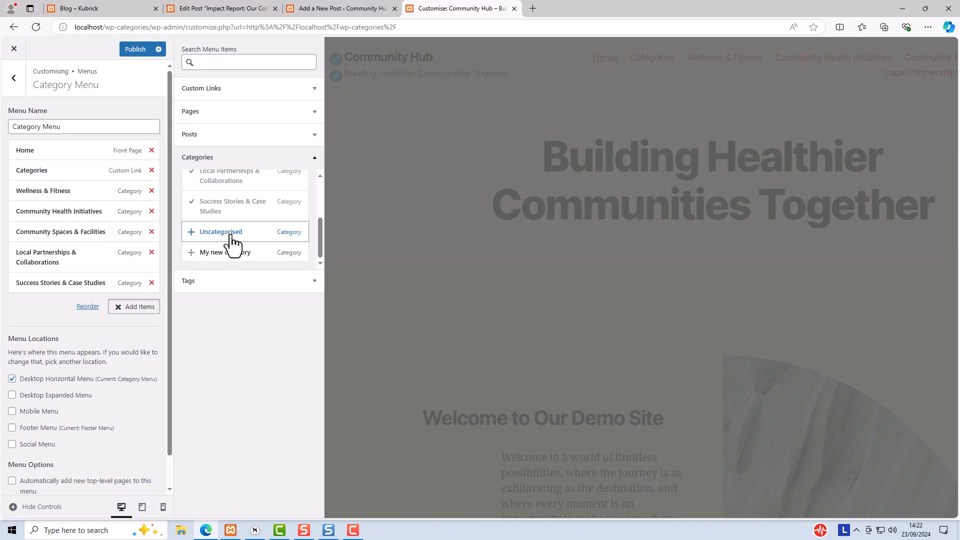
pyautogui.click(233, 251)
pyautogui.click(233, 252)
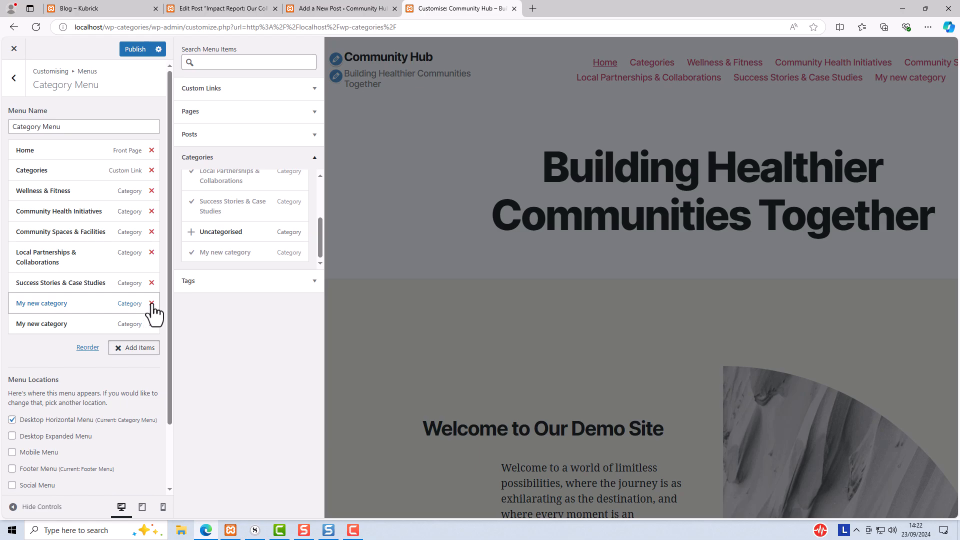
pyautogui.click(152, 303)
pyautogui.click(152, 304)
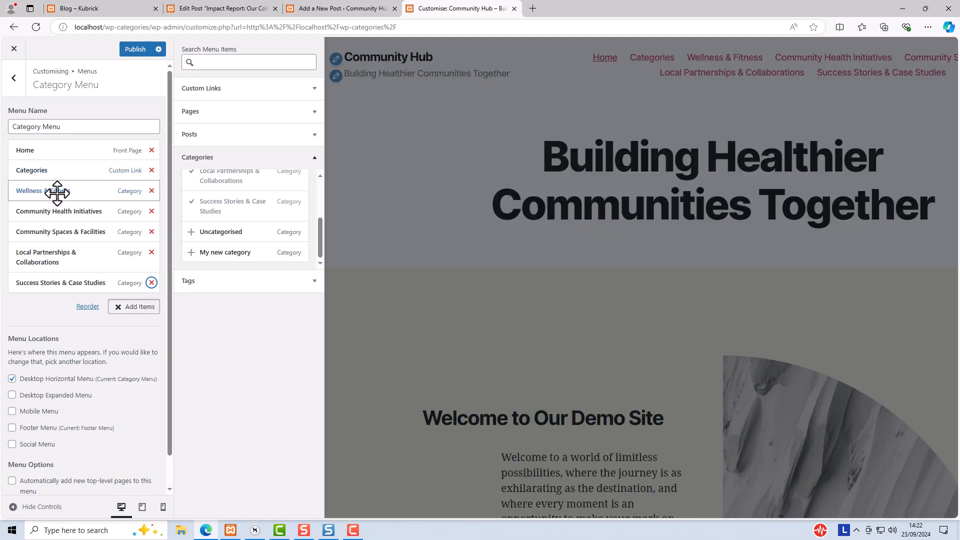
# Step: Nest all five category items as sub items under the Categories link and publish the menu
pyautogui.moveTo(57, 191)
pyautogui.mouseDown()
pyautogui.moveTo(71, 193)
pyautogui.moveTo(43, 244)
pyautogui.moveTo(58, 246)
pyautogui.moveTo(32, 275)
pyautogui.moveTo(45, 274)
pyautogui.moveTo(37, 300)
pyautogui.mouseUp()
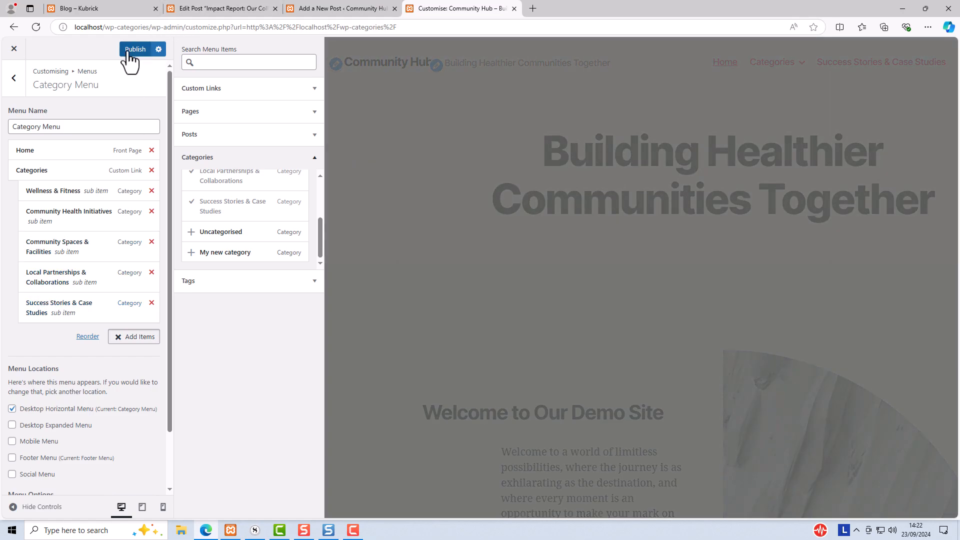
pyautogui.click(129, 50)
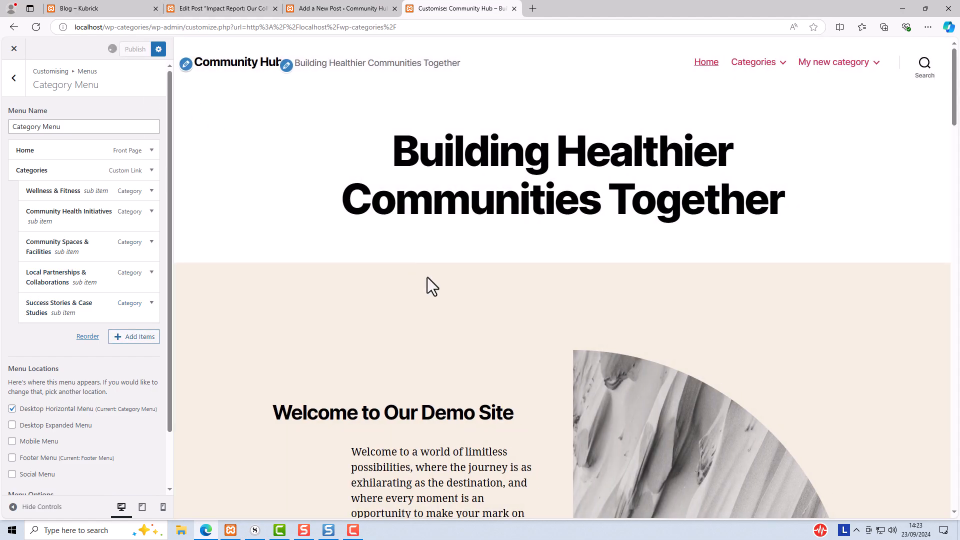
# Step: Add a custom link with URL "#" and link text "Tags", and place it as a top-level item after Success Stories & Case Studies
pyautogui.click(132, 337)
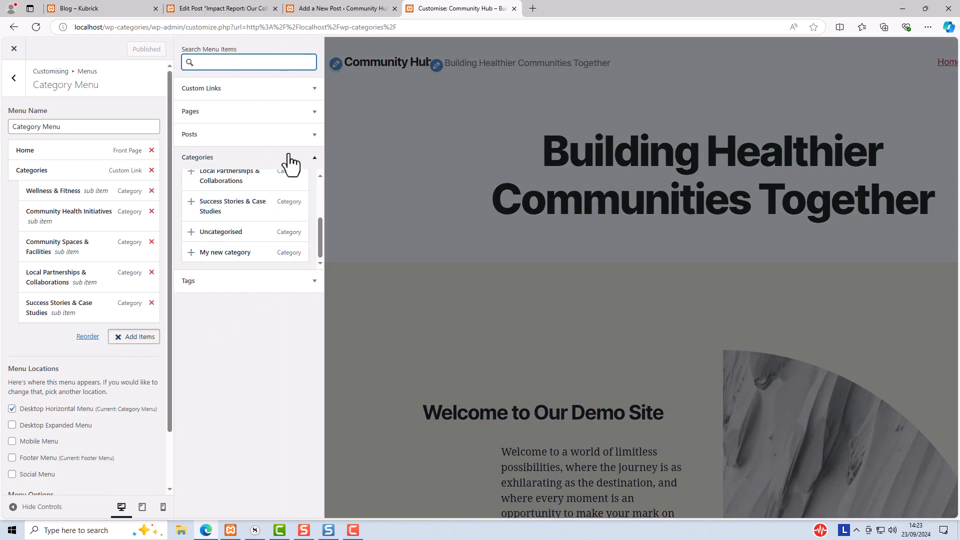
pyautogui.click(289, 88)
pyautogui.click(280, 106)
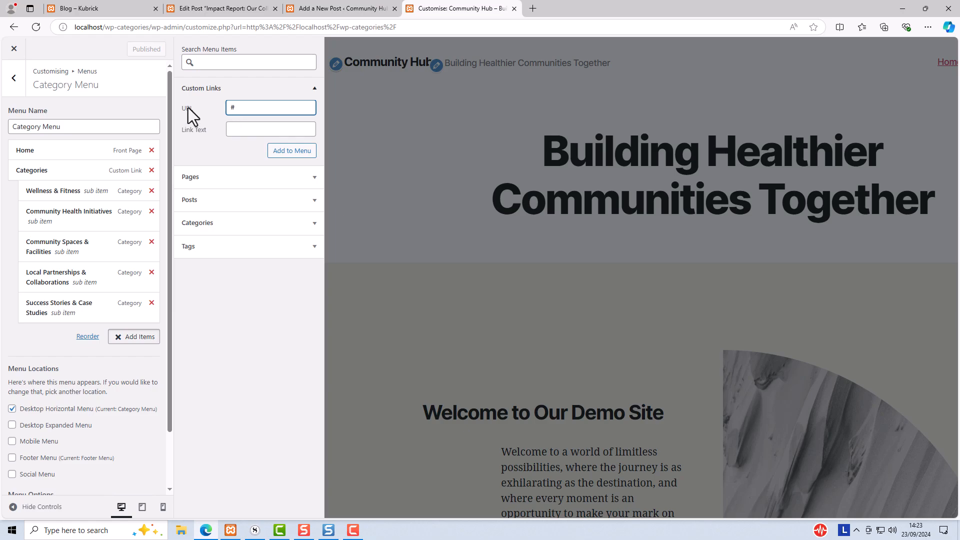
pyautogui.click(231, 130)
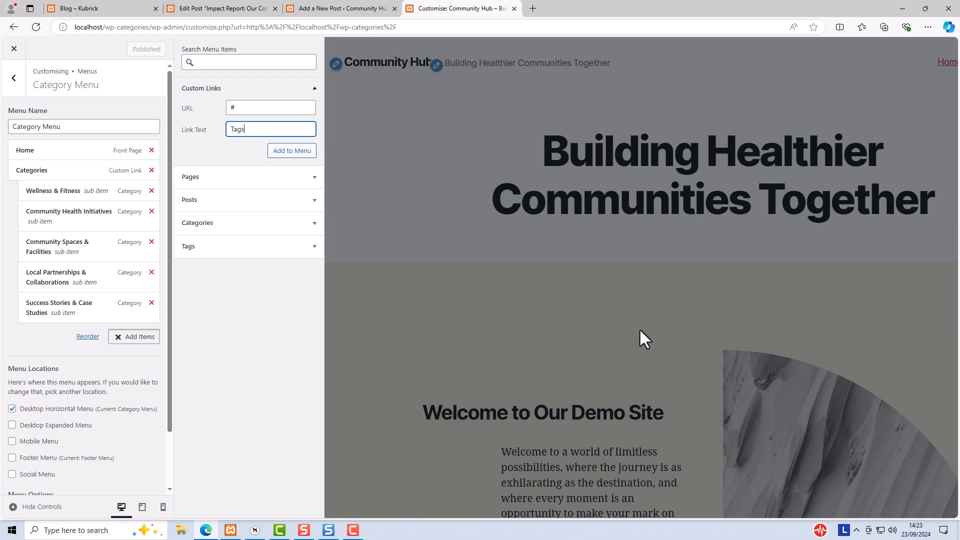
pyautogui.click(284, 152)
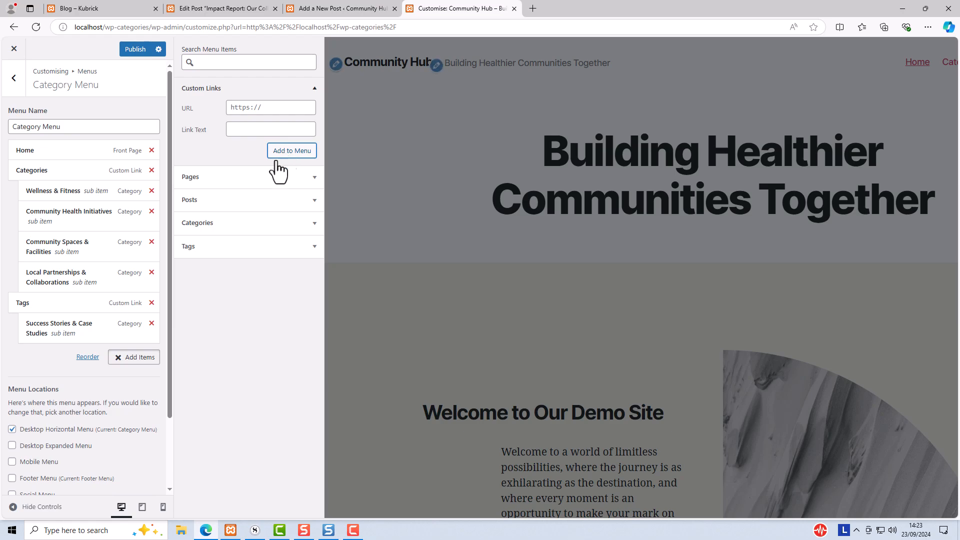
pyautogui.moveTo(42, 304)
pyautogui.mouseDown()
pyautogui.moveTo(36, 339)
pyautogui.moveTo(47, 285)
pyautogui.moveTo(40, 306)
pyautogui.mouseUp()
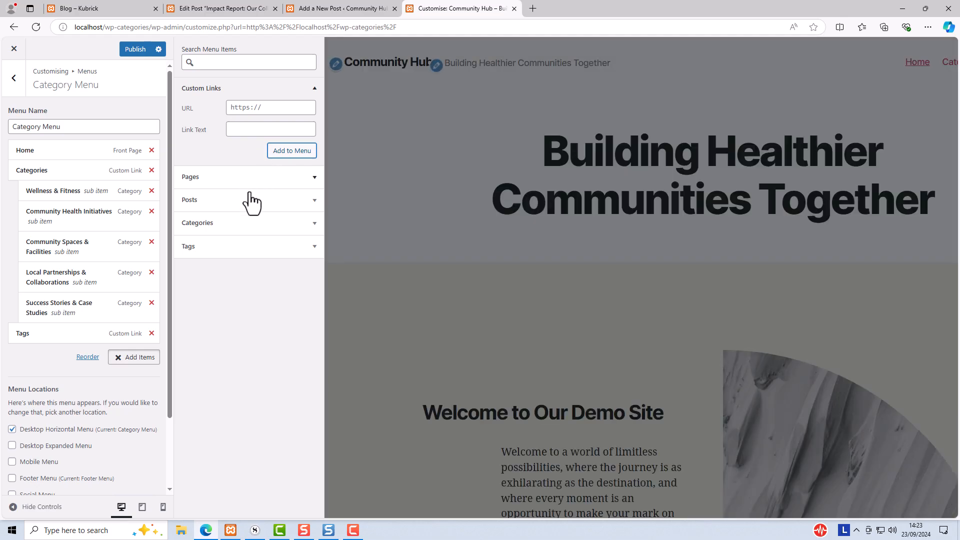
# Step: Add the tags Healthy Living, Facility Improvement, Community Support, West Yorkshire Initiatives and Volunteer Opportunities to the menu
pyautogui.click(193, 248)
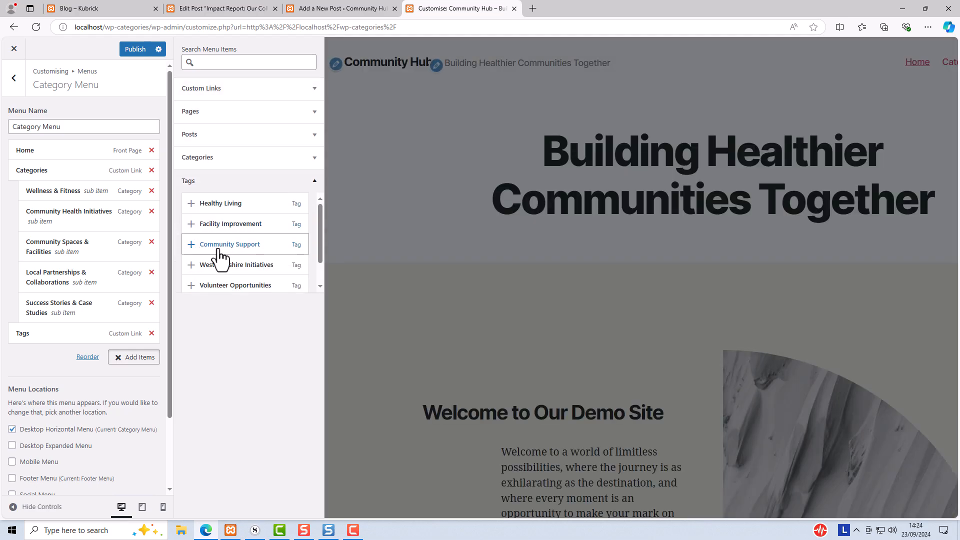
pyautogui.click(243, 204)
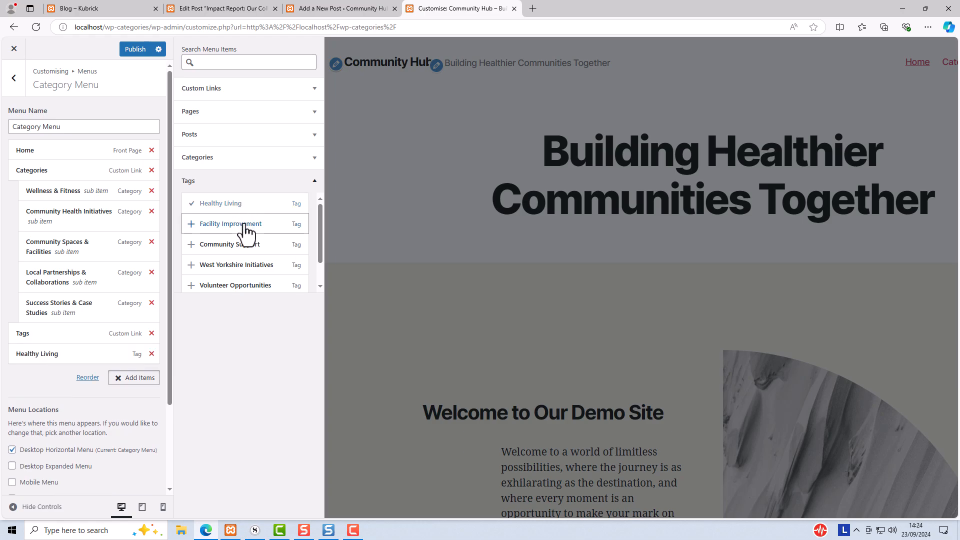
pyautogui.click(245, 225)
pyautogui.click(241, 245)
pyautogui.click(241, 264)
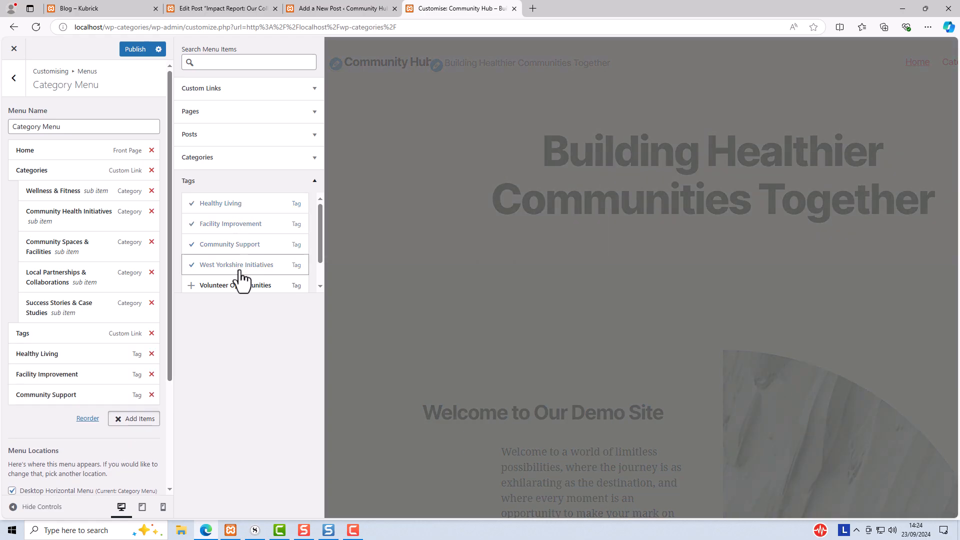
pyautogui.click(241, 285)
pyautogui.scroll(-1, 250, 270)
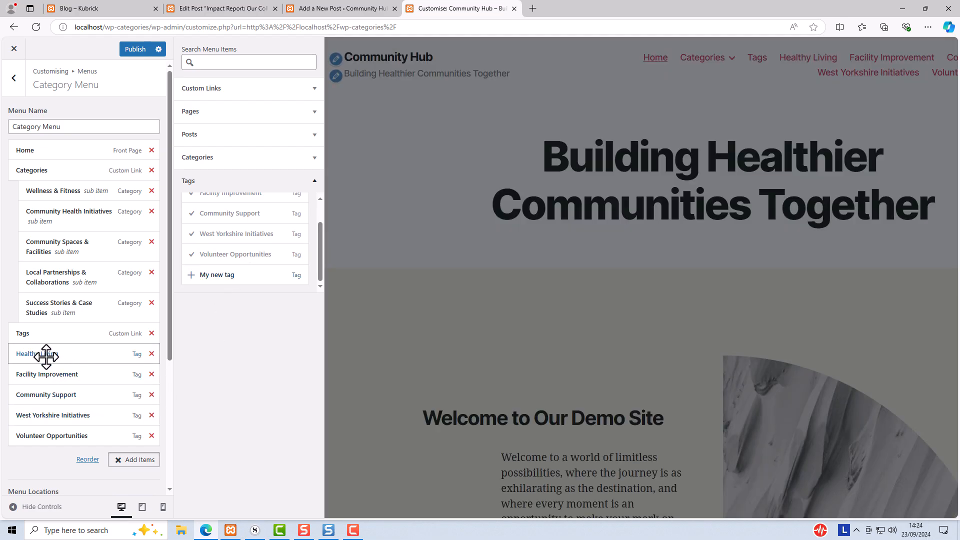
# Step: Nest all five tag items as sub items under the Tags link and publish the menu
pyautogui.moveTo(43, 353)
pyautogui.mouseDown()
pyautogui.moveTo(62, 355)
pyautogui.moveTo(68, 423)
pyautogui.mouseUp()
pyautogui.moveTo(55, 437); pyautogui.dragTo(70, 442)
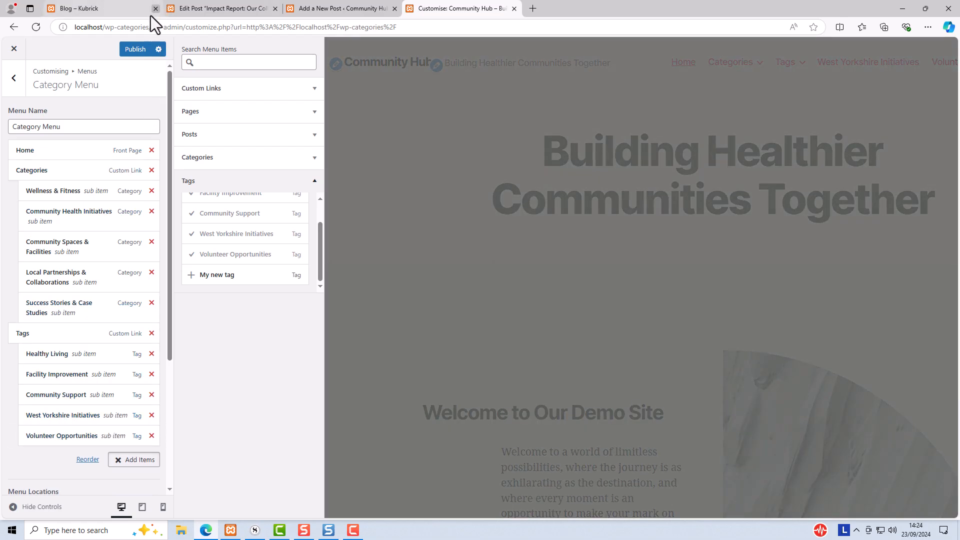
pyautogui.click(133, 52)
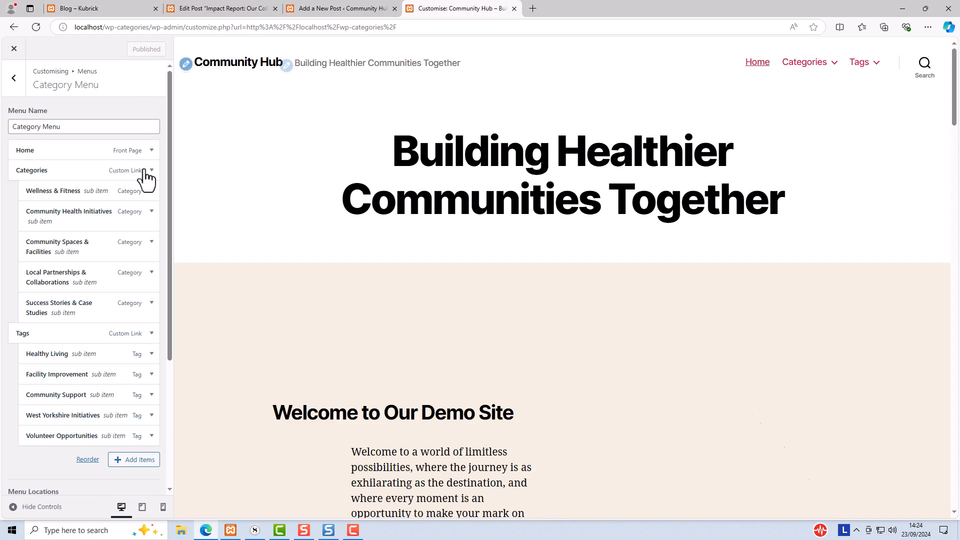
# Step: Check which display locations are assigned to Category Menu, and exit the Customiser to the live site
pyautogui.moveTo(169, 178); pyautogui.dragTo(168, 329)
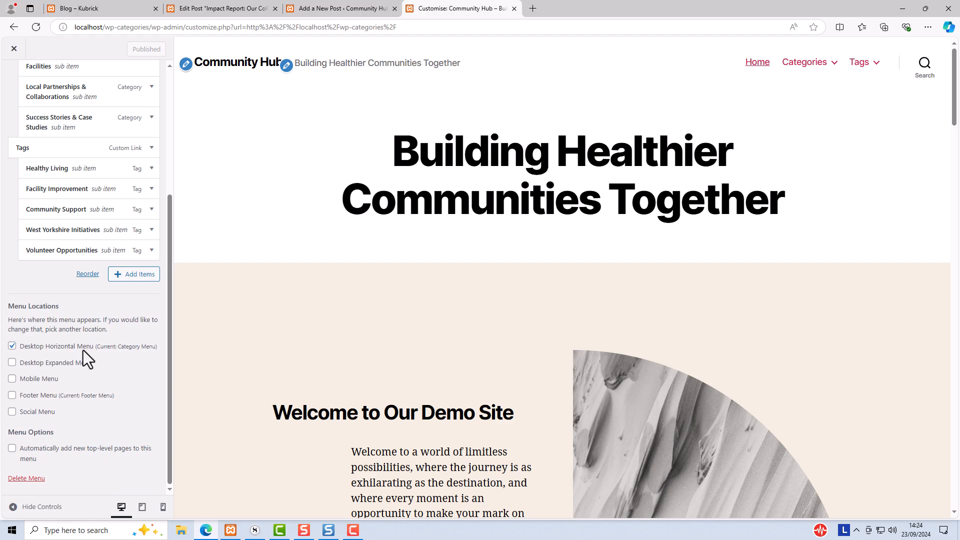
pyautogui.scroll(4, 83, 350)
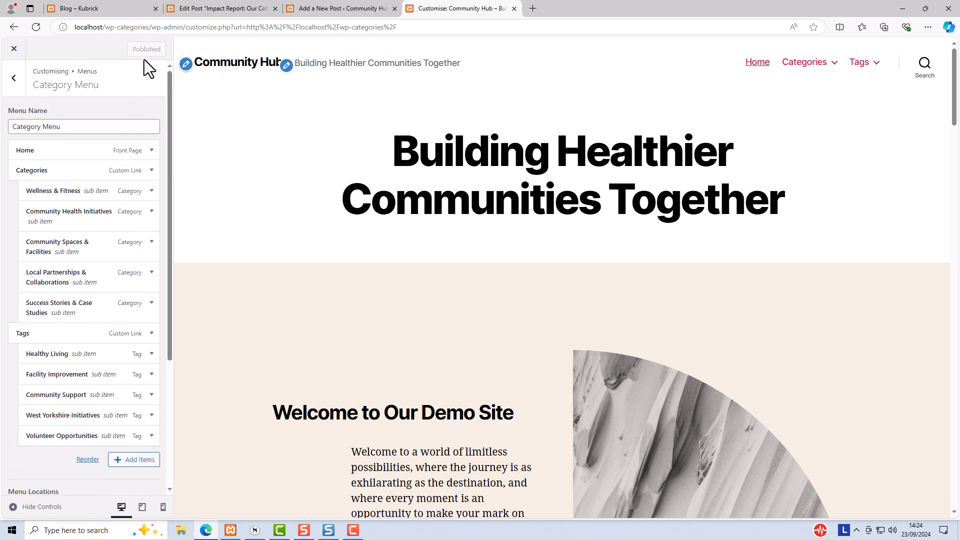
pyautogui.click(16, 50)
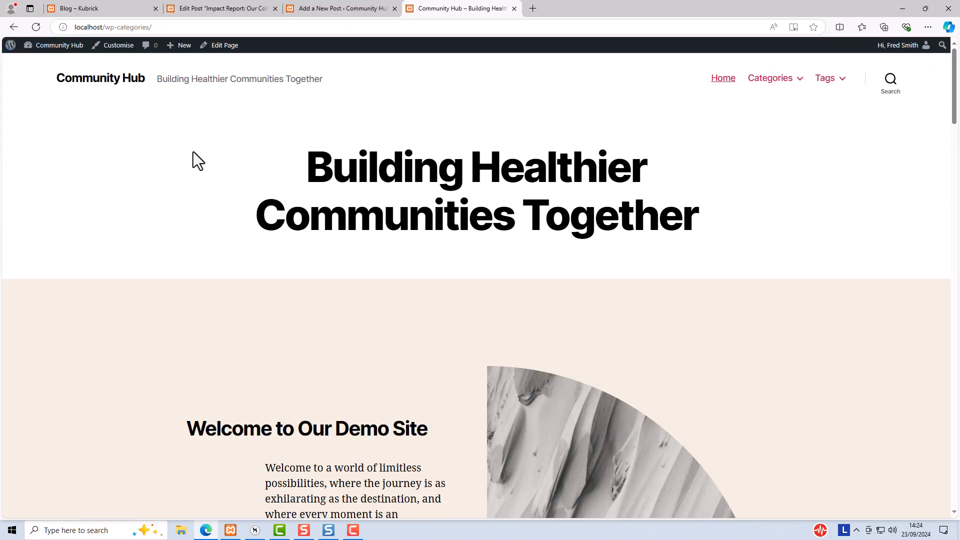
# Step: Open the Local Partnerships & Collaborations category from the site menu and look through its posts
pyautogui.moveTo(784, 86)
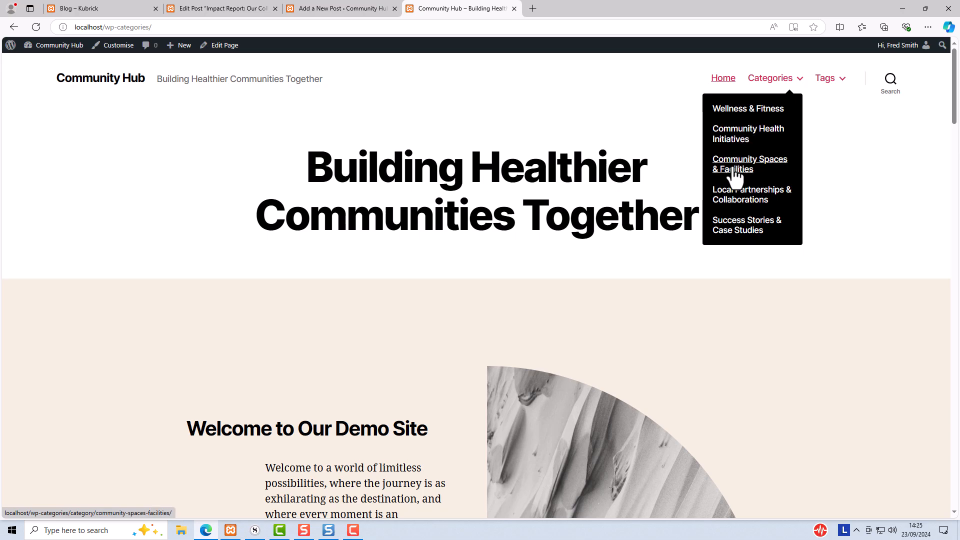
pyautogui.click(735, 203)
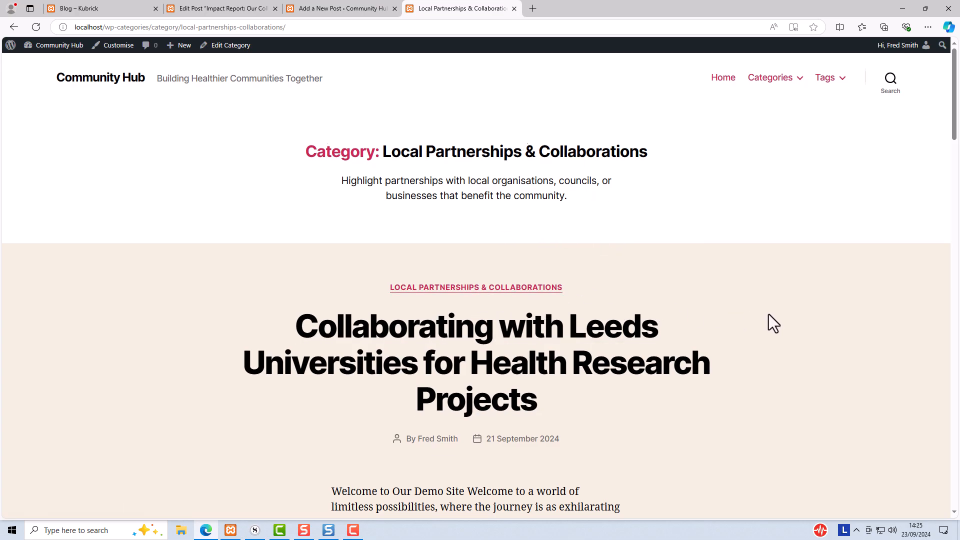
pyautogui.scroll(-7, 769, 320)
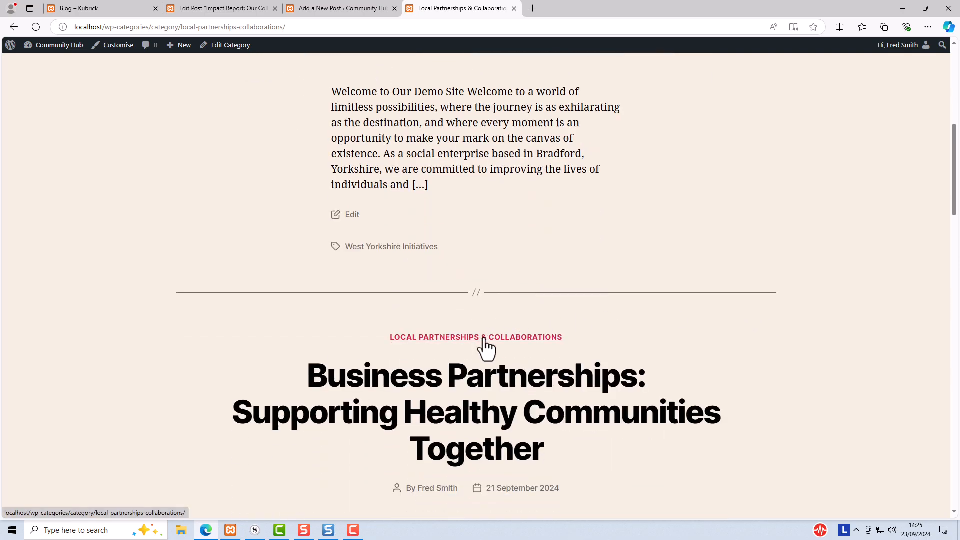
pyautogui.scroll(-4, 770, 345)
pyautogui.scroll(-12, 781, 338)
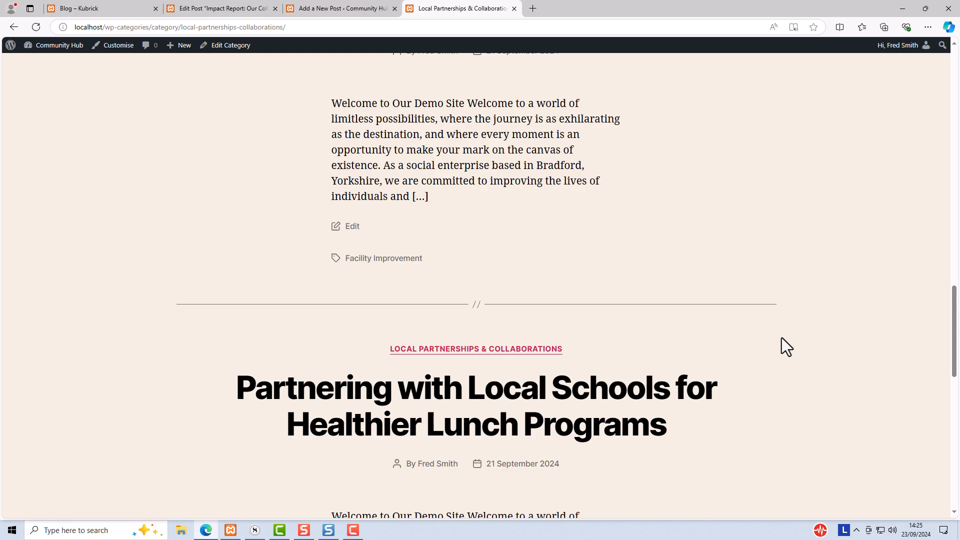
pyautogui.scroll(-10, 782, 338)
pyautogui.scroll(20, 781, 337)
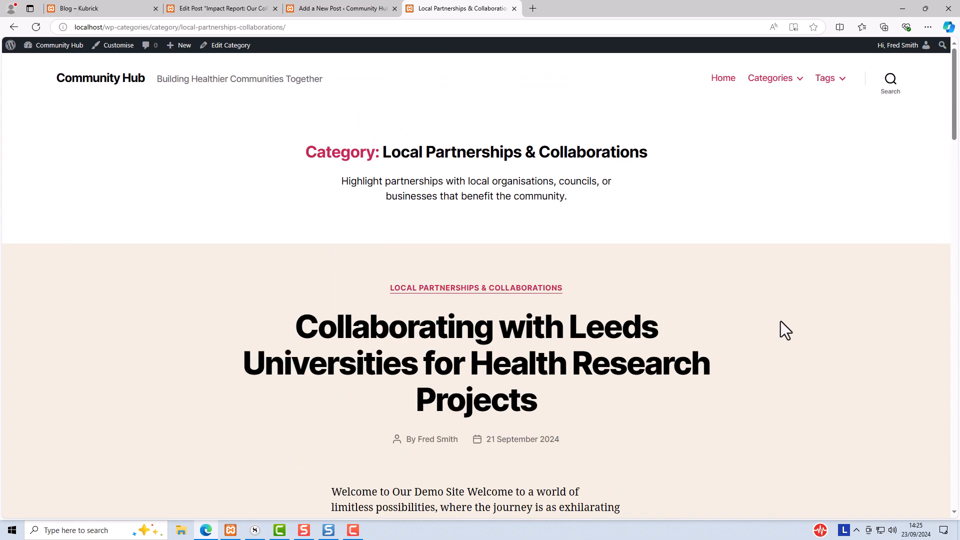
# Step: Examine the tags shown beneath the individual posts in the Local Partnerships & Collaborations archive
pyautogui.scroll(-4, 785, 331)
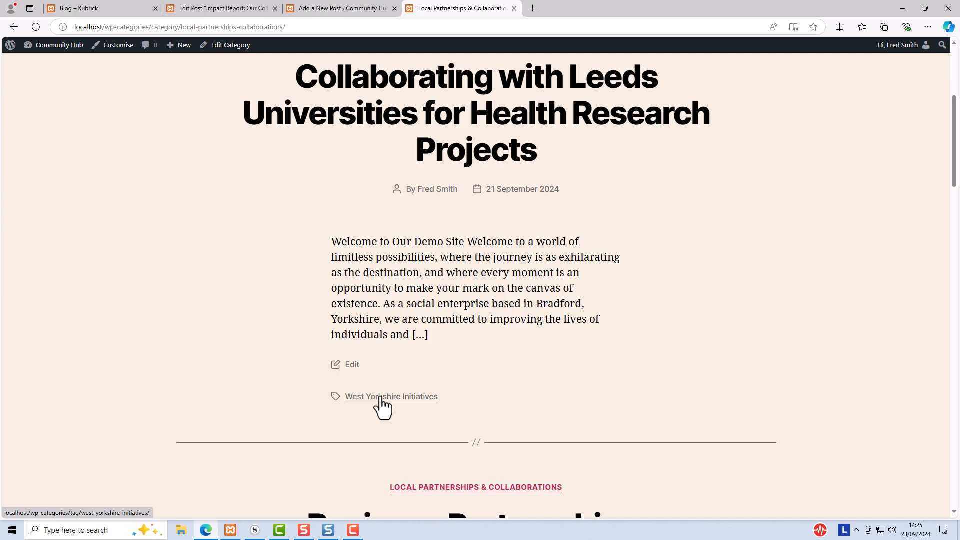
pyautogui.scroll(-6, 773, 374)
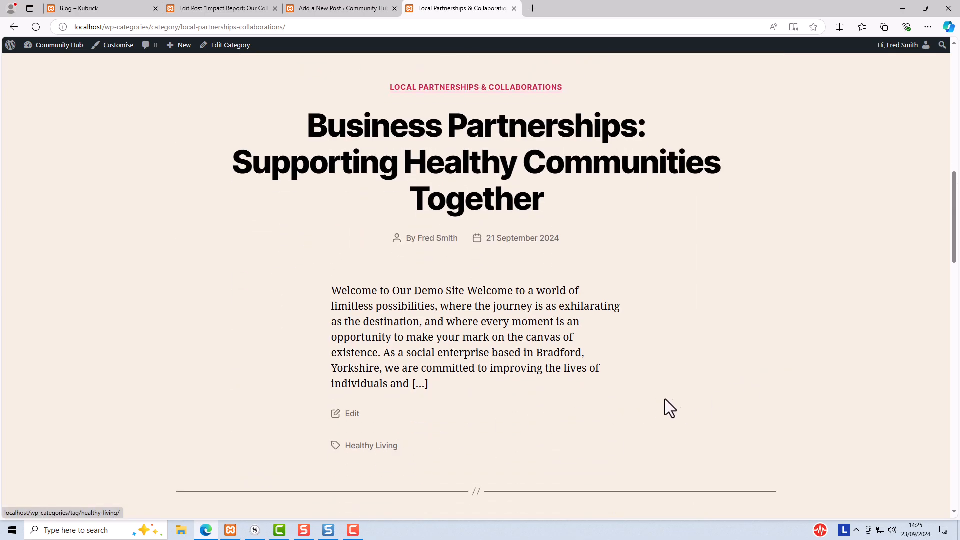
pyautogui.scroll(-6, 706, 400)
pyautogui.scroll(-1, 706, 398)
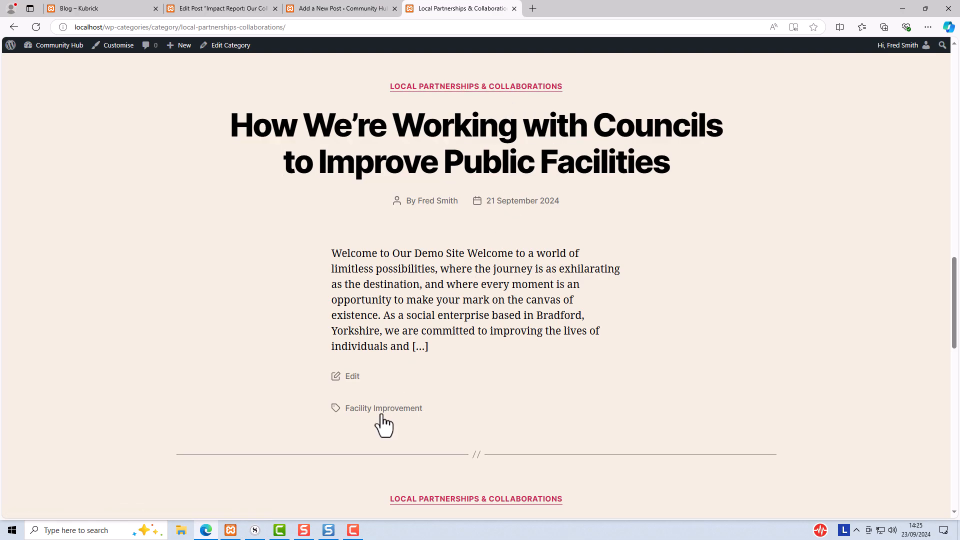
pyautogui.scroll(7, 920, 172)
pyautogui.scroll(10, 919, 172)
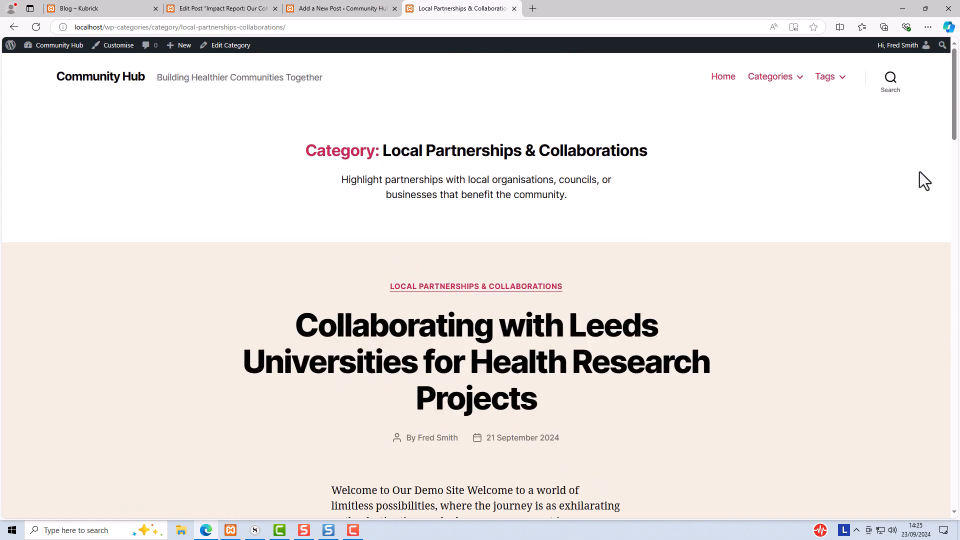
# Step: Open the Facility Improvement tag from the site menu and review the categories and tags of its posts
pyautogui.moveTo(845, 78)
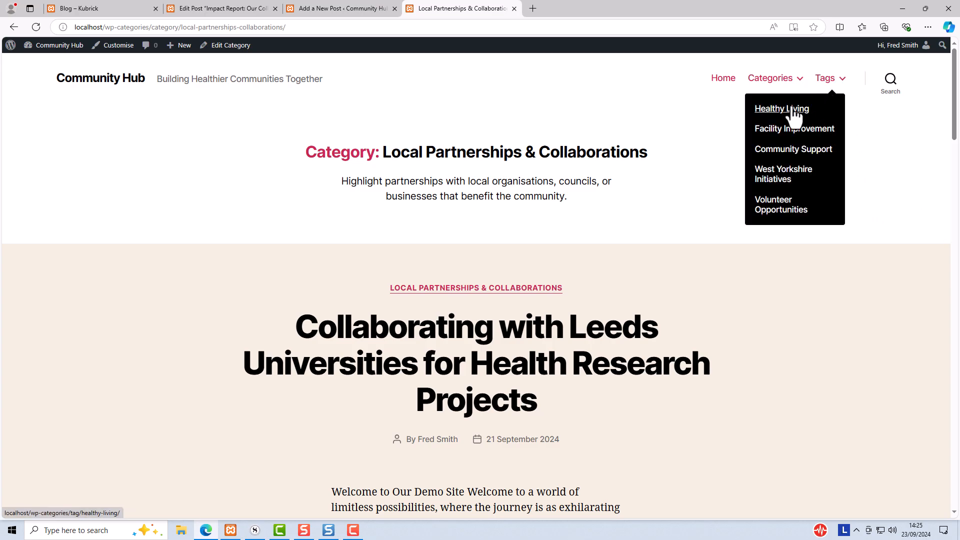
pyautogui.click(789, 129)
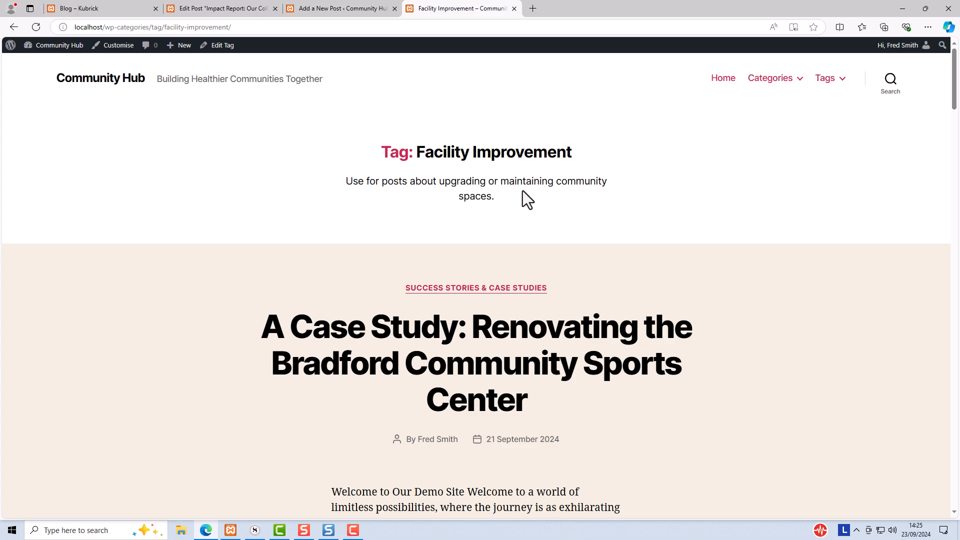
pyautogui.scroll(-1, 734, 242)
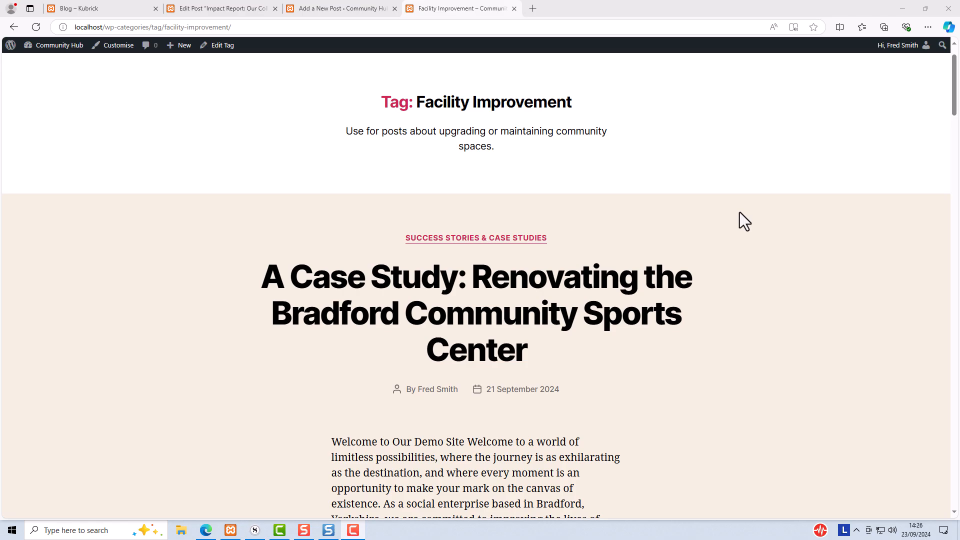
pyautogui.scroll(1, 739, 212)
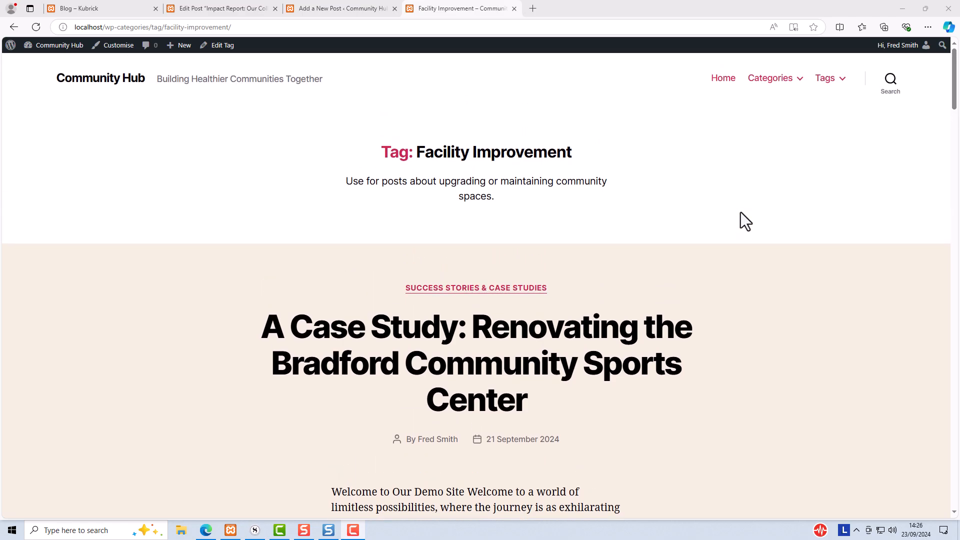
pyautogui.scroll(-6, 739, 213)
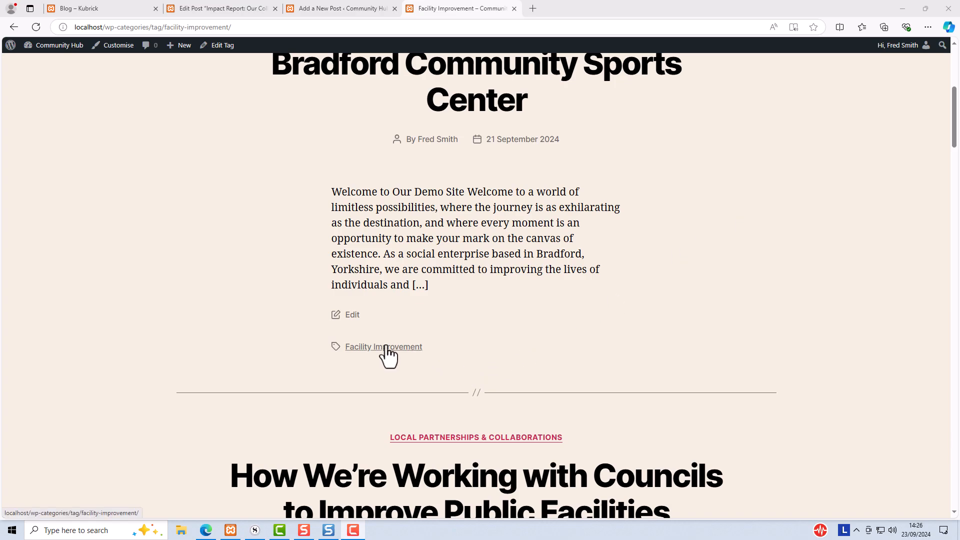
pyautogui.scroll(-1, 684, 326)
pyautogui.scroll(-7, 686, 330)
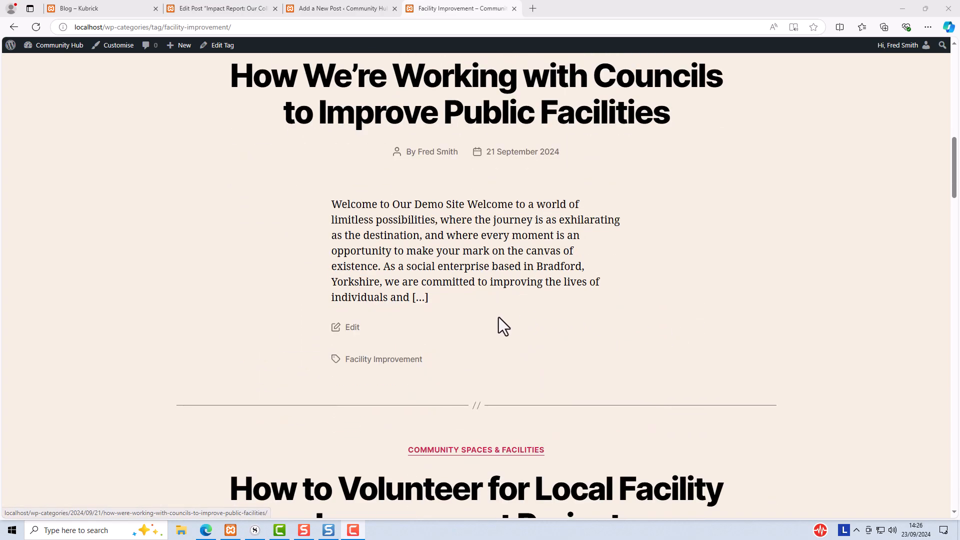
pyautogui.scroll(-8, 701, 323)
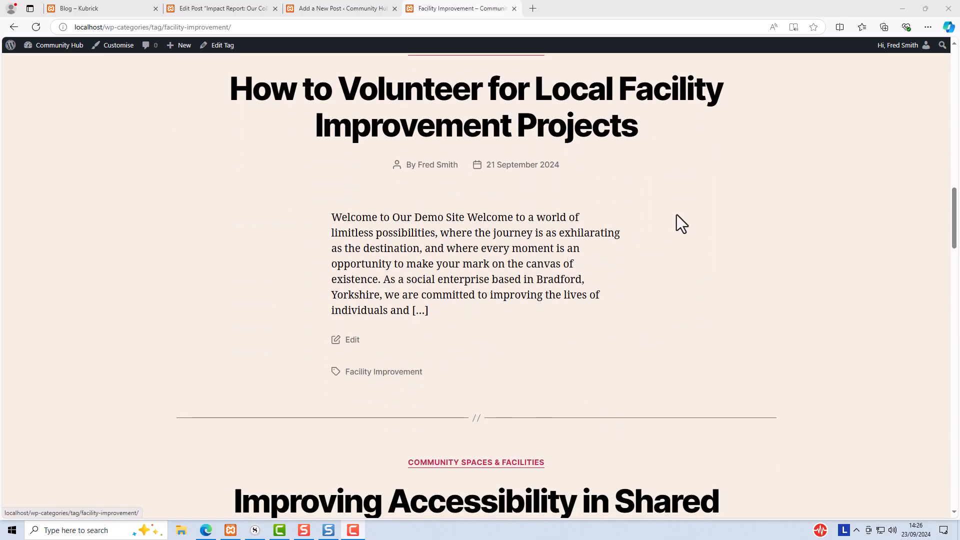
pyautogui.scroll(20, 769, 170)
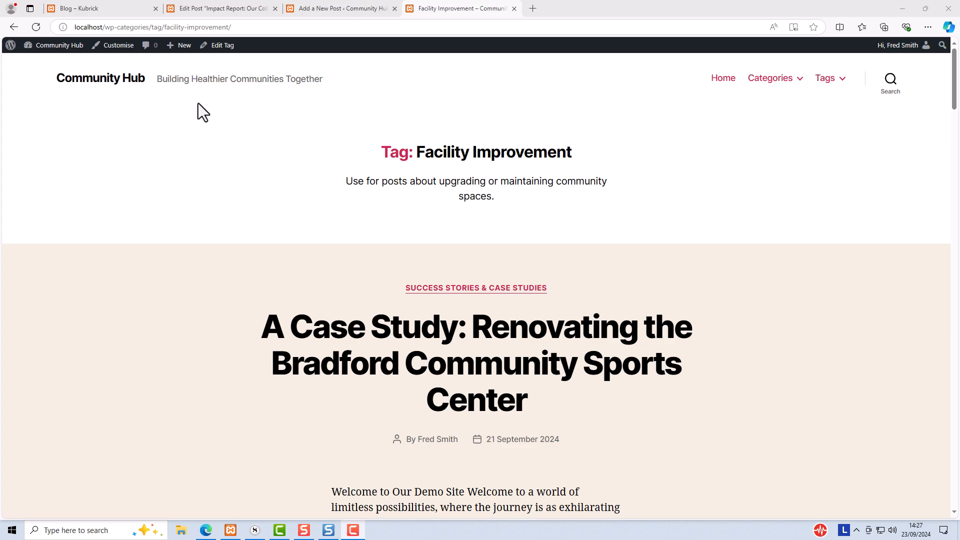
# Step: Reopen Category Menu in the Customiser, review the tags and other item types that can be added, and exit without changes
pyautogui.click(112, 47)
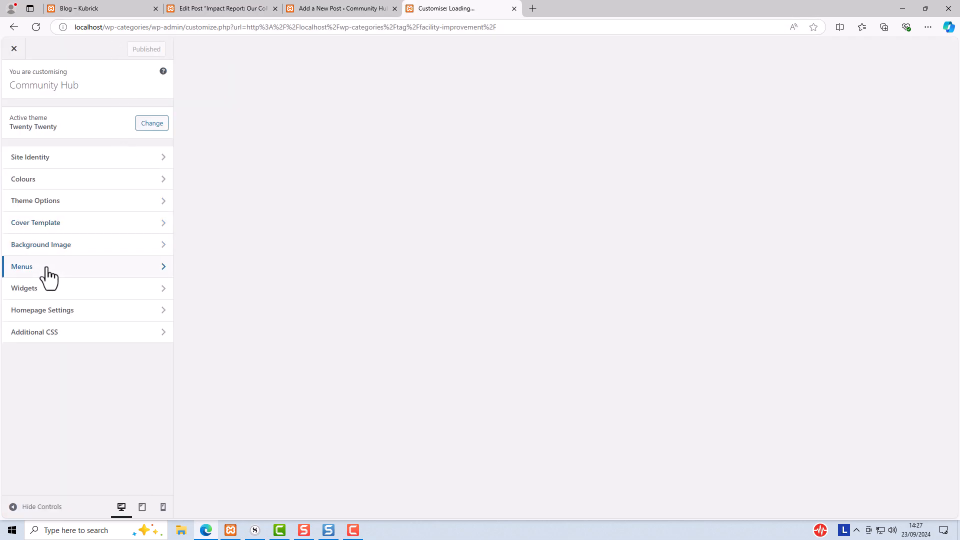
pyautogui.click(46, 269)
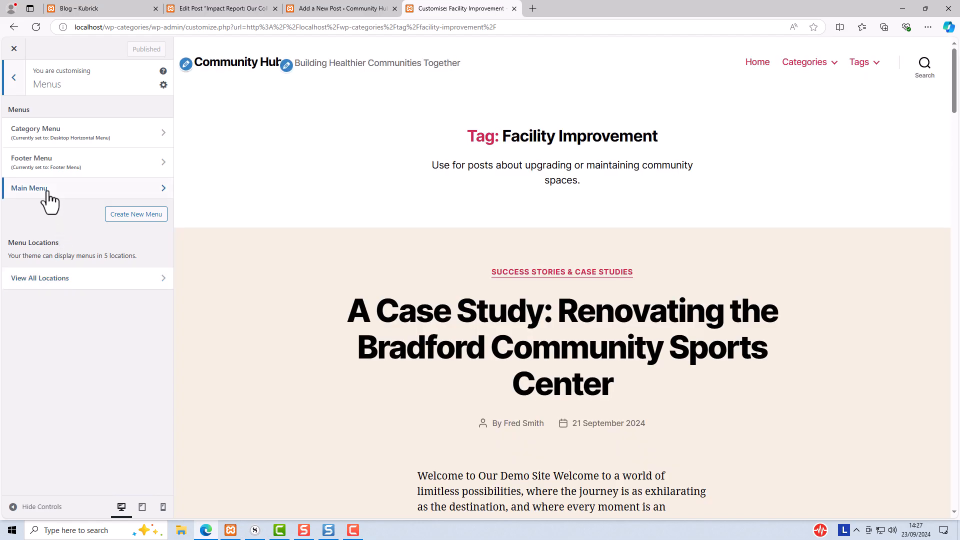
pyautogui.click(51, 136)
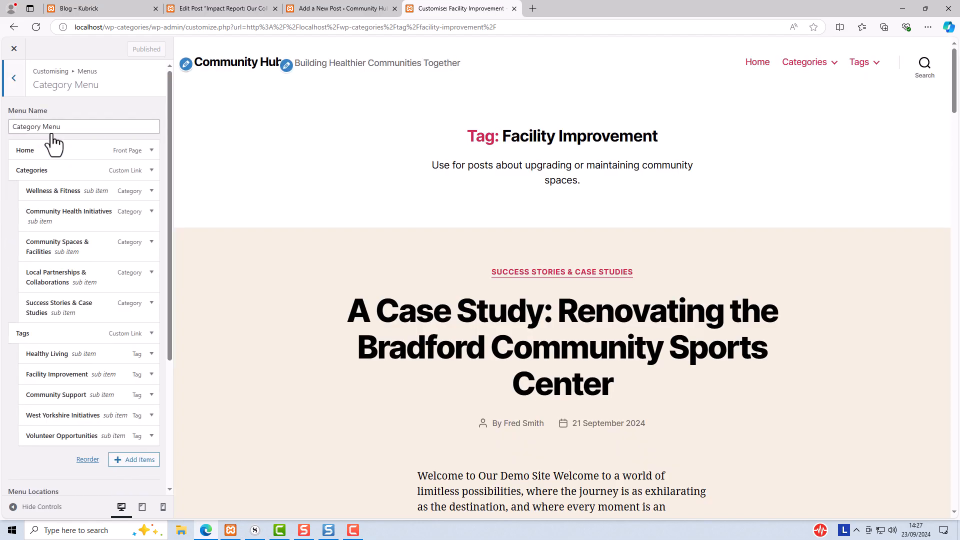
pyautogui.click(141, 460)
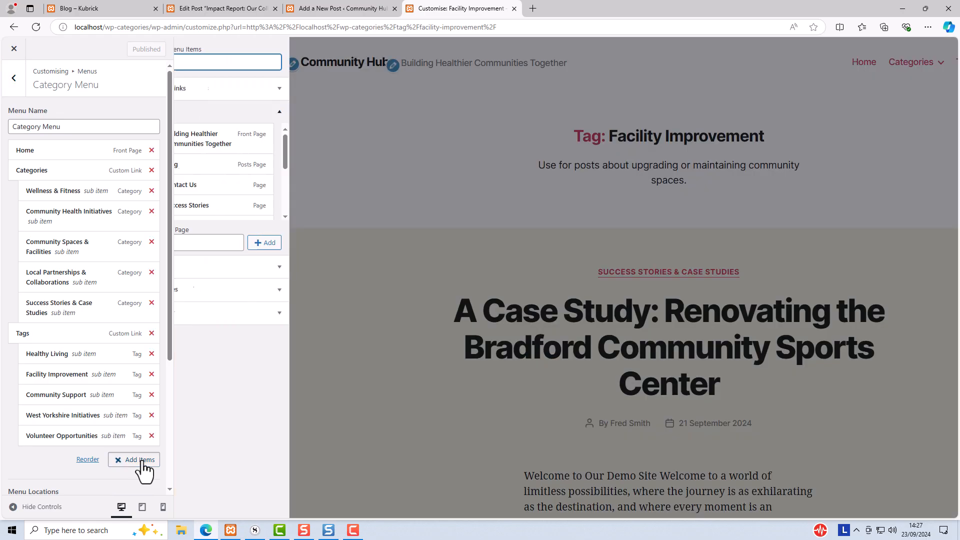
pyautogui.click(212, 293)
pyautogui.click(209, 284)
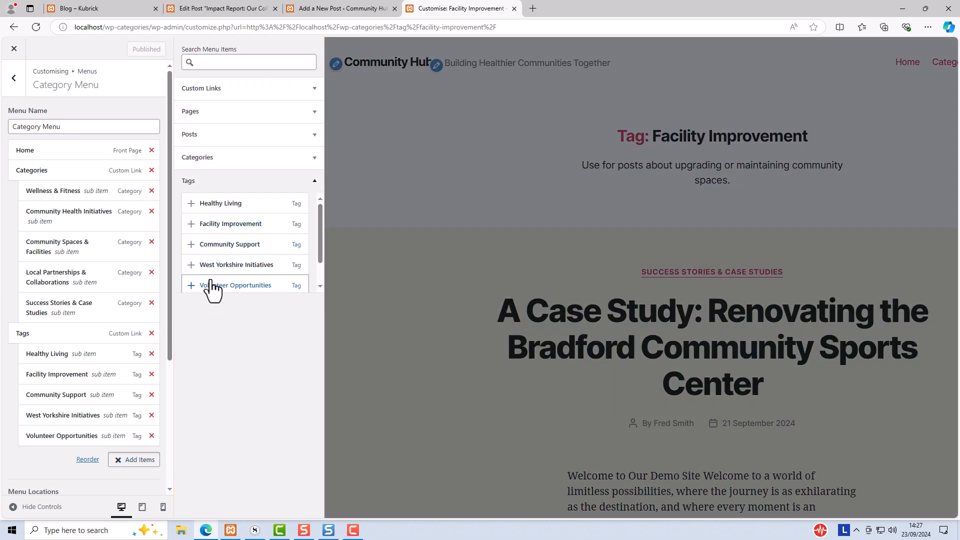
pyautogui.click(200, 184)
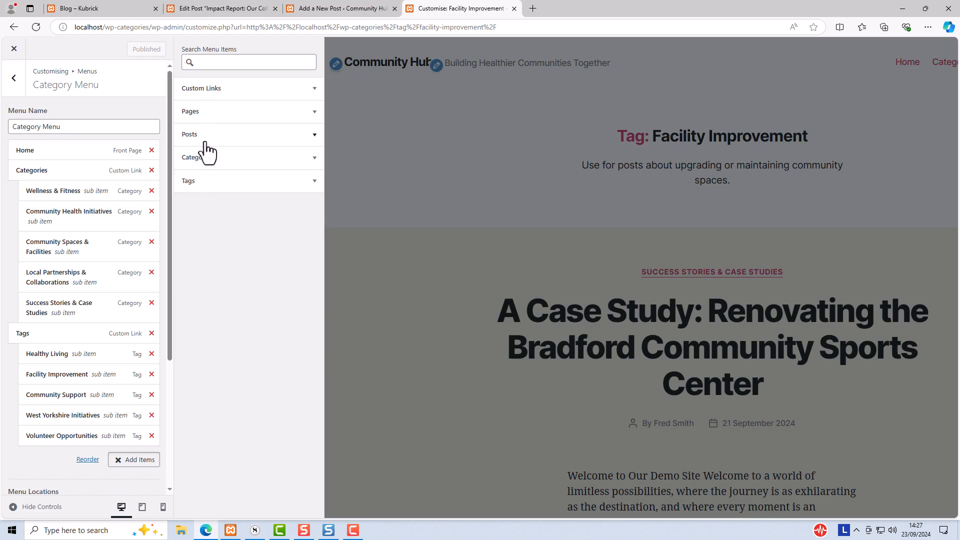
pyautogui.click(204, 165)
pyautogui.click(205, 167)
pyautogui.click(12, 51)
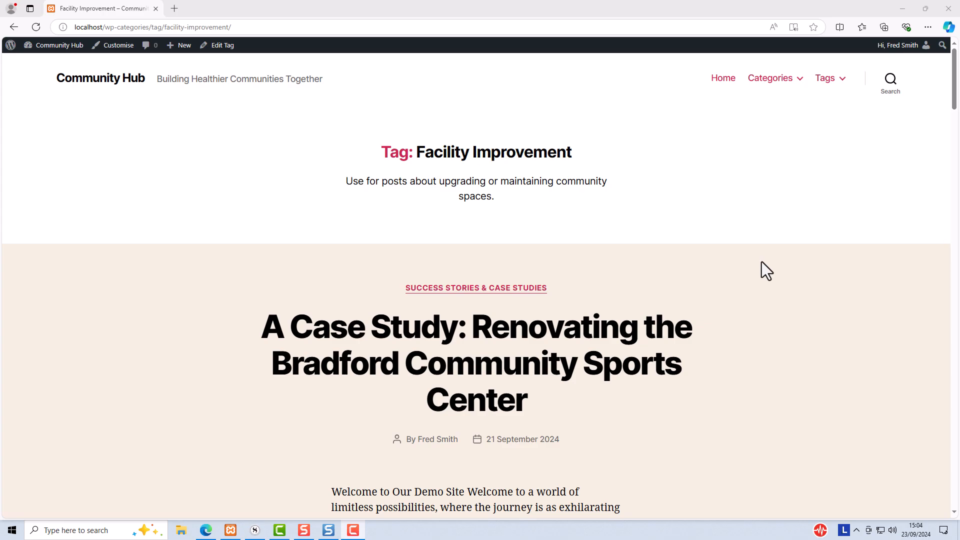
# Step: Create a new page titled "Blog", publish it and view it on the site
pyautogui.moveTo(172, 46)
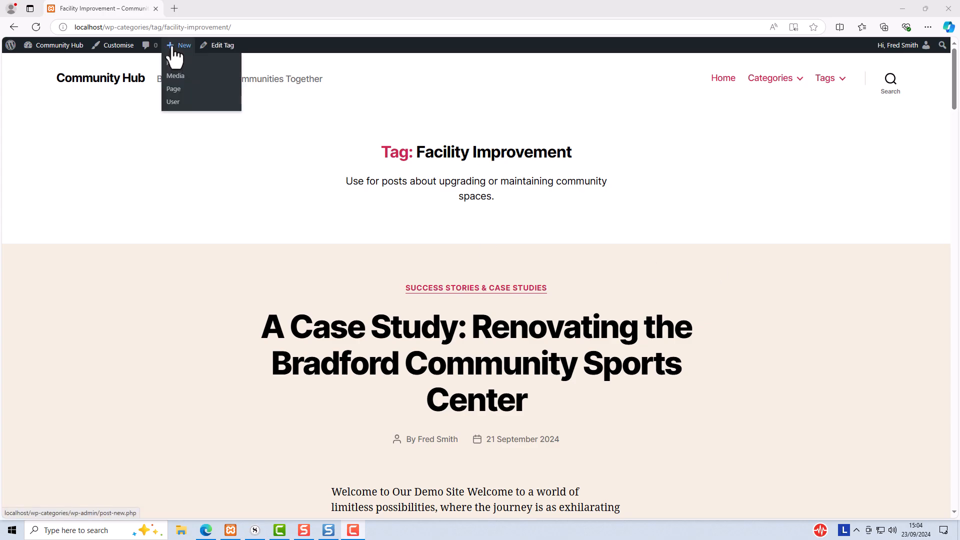
pyautogui.click(173, 90)
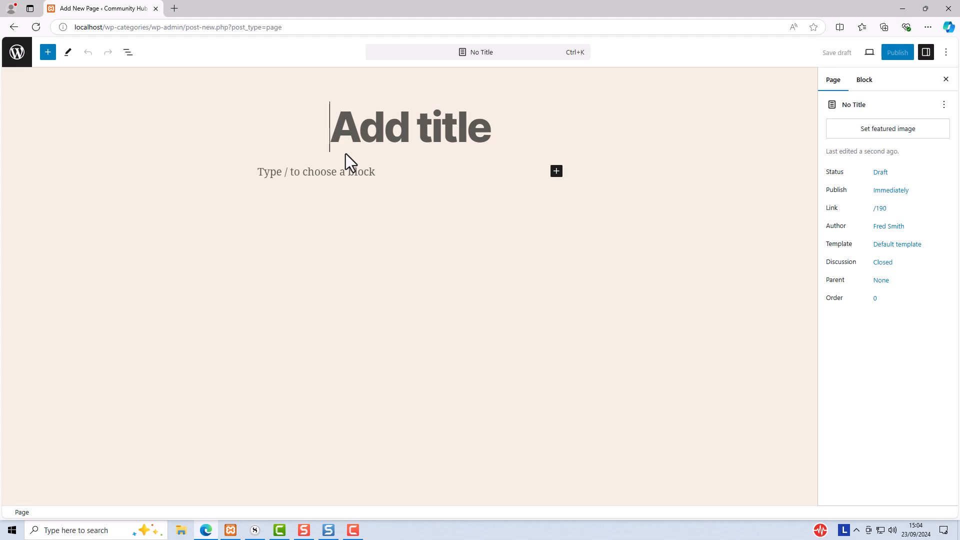
pyautogui.write('Blog')
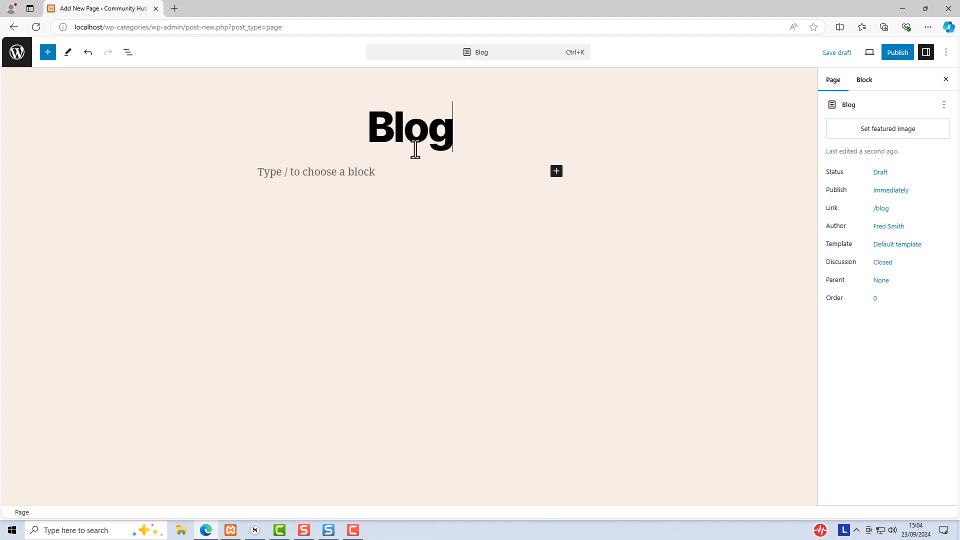
pyautogui.click(897, 54)
pyautogui.click(874, 57)
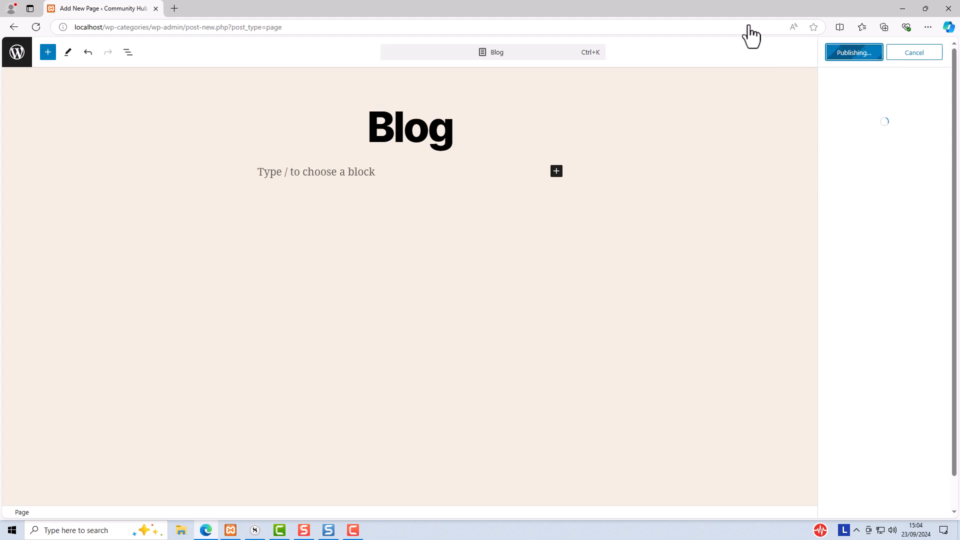
pyautogui.click(859, 160)
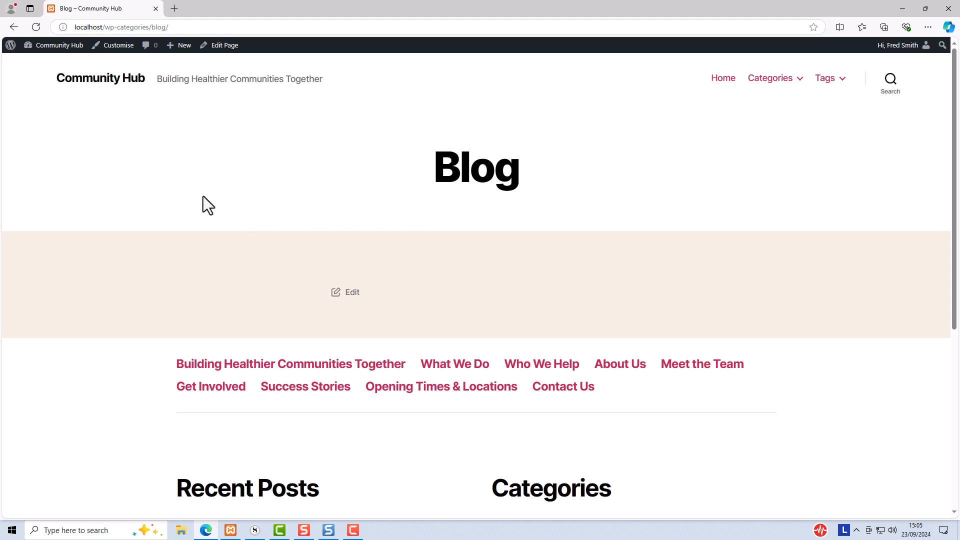
# Step: In the Reading Settings, assign the Blog page as the Posts page and save the changes
pyautogui.moveTo(70, 48)
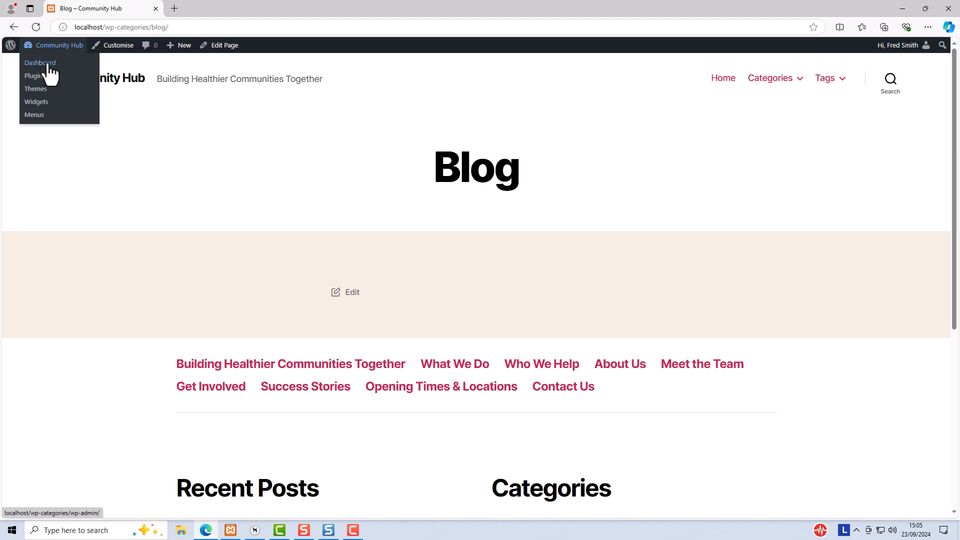
pyautogui.click(47, 64)
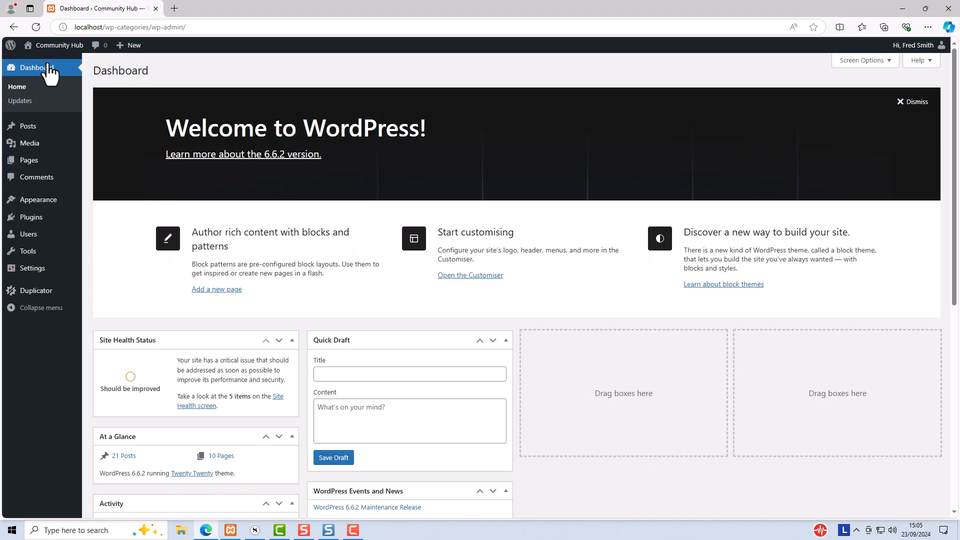
pyautogui.moveTo(43, 271)
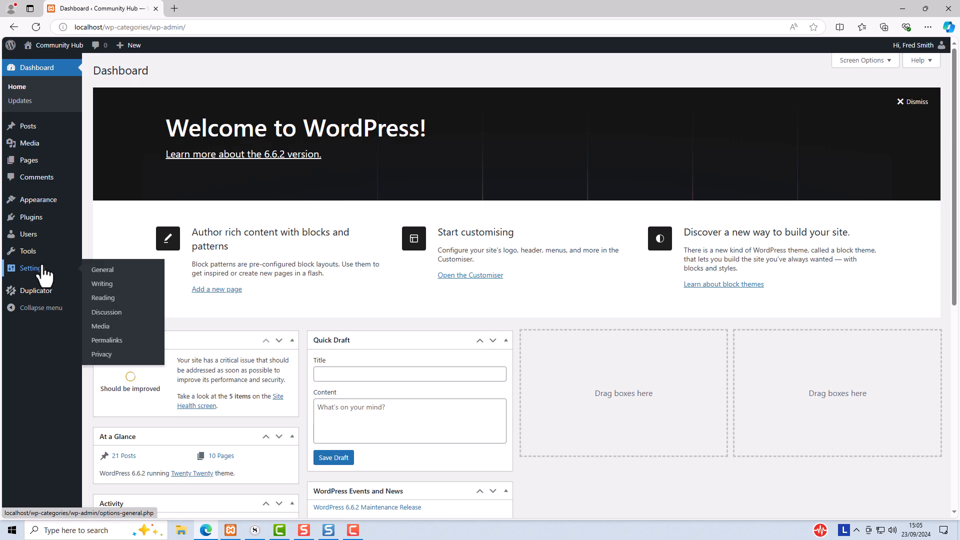
pyautogui.click(101, 301)
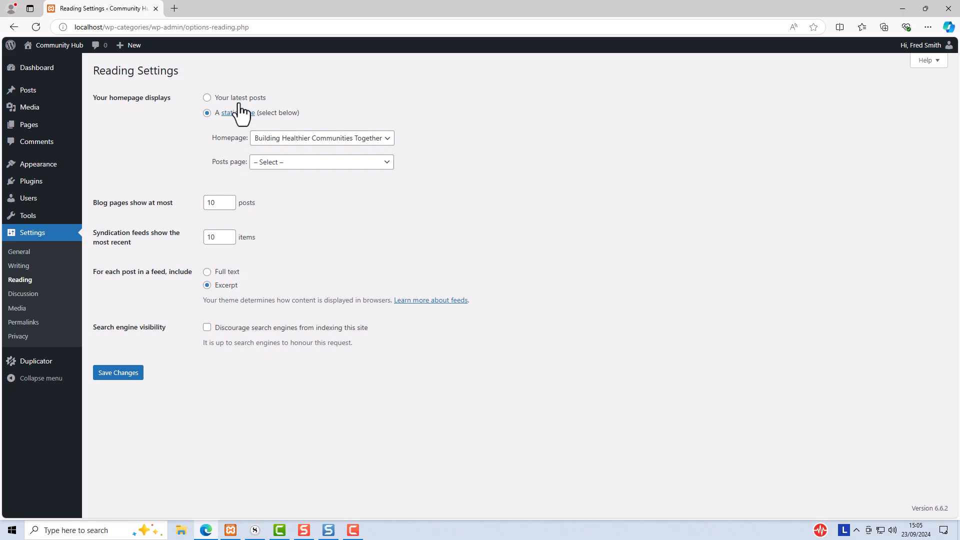
pyautogui.click(280, 165)
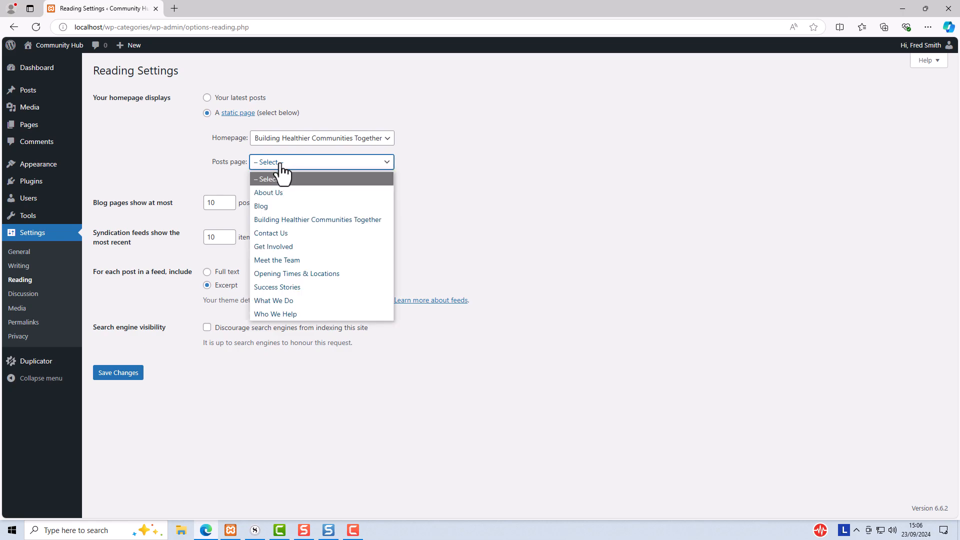
pyautogui.click(265, 206)
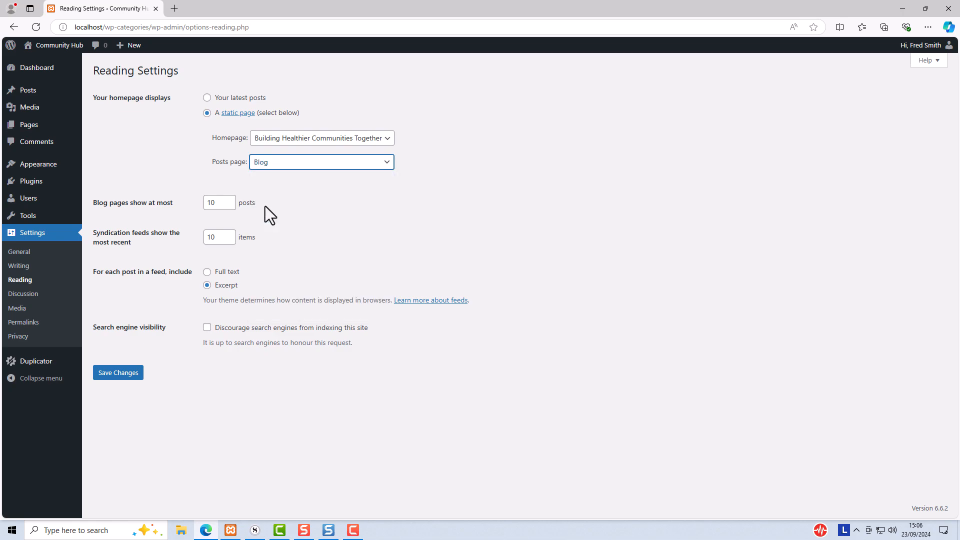
pyautogui.click(119, 373)
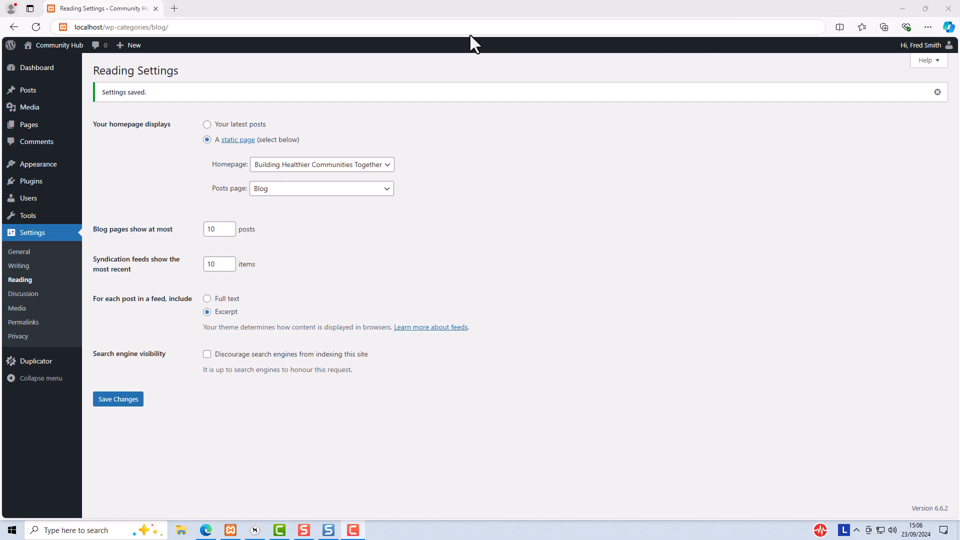
# Step: Load localhost/wp-categories/blog/ and look through the posts listed on the Blog page
pyautogui.click(450, 27)
pyautogui.press('Return')
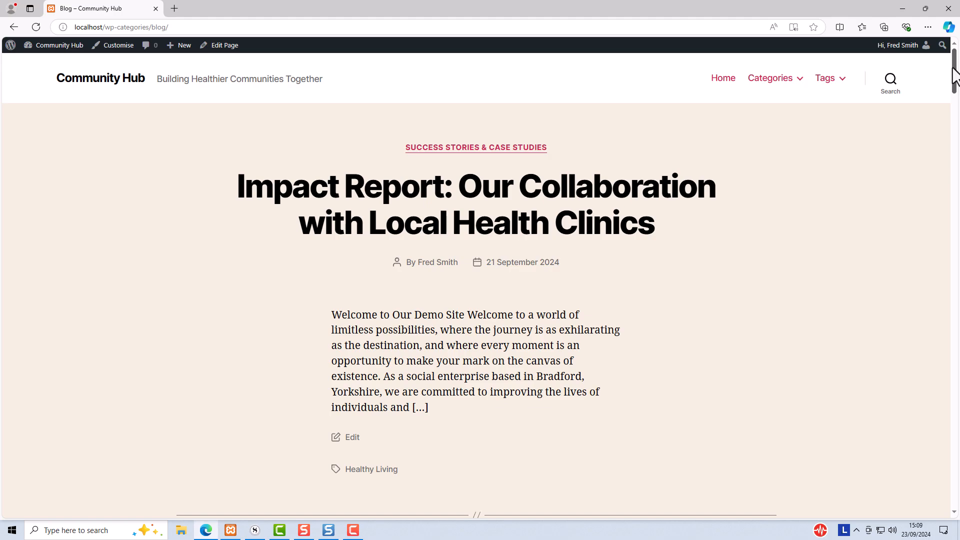
pyautogui.moveTo(954, 75)
pyautogui.mouseDown()
pyautogui.moveTo(957, 213)
pyautogui.moveTo(955, 64)
pyautogui.mouseUp()
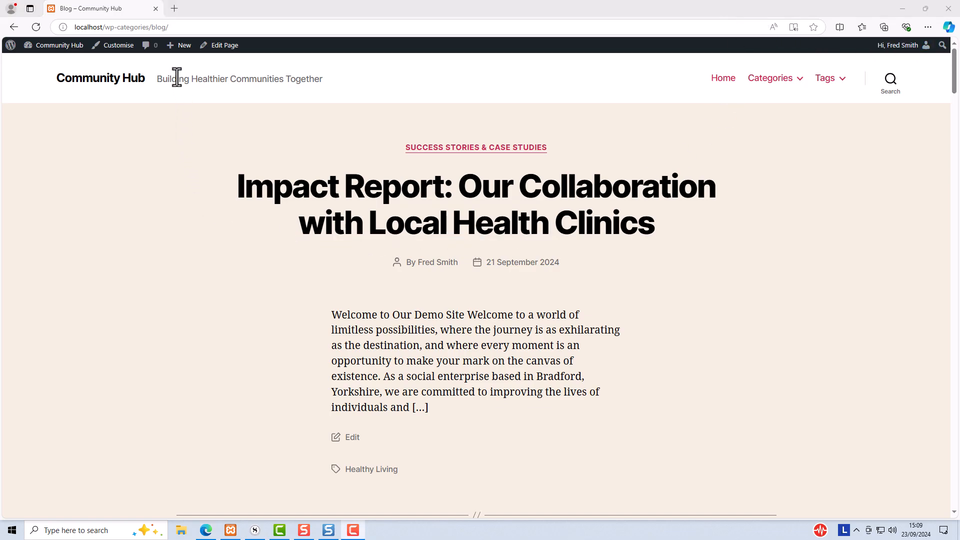
# Step: Add the Blog page to Category Menu in the Customiser, publish the change and return to the site
pyautogui.click(122, 47)
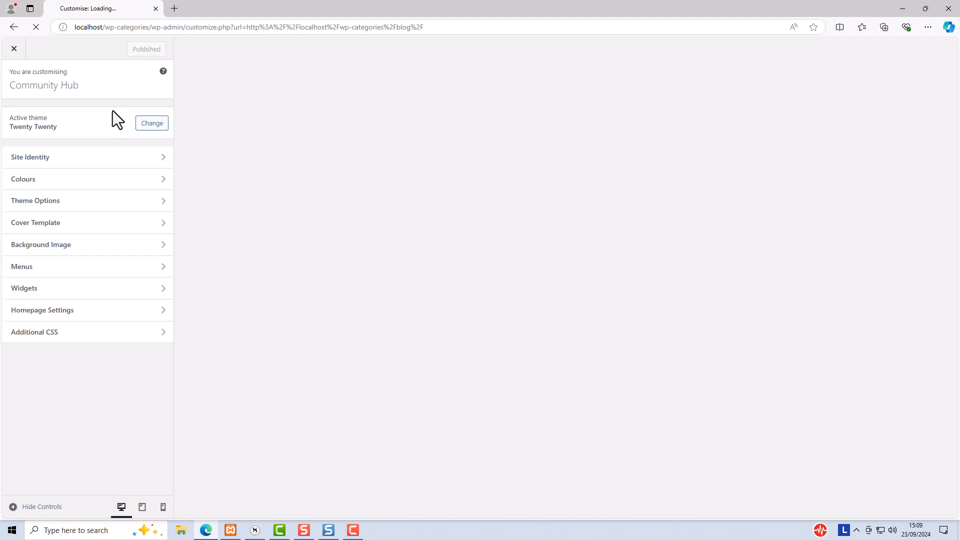
pyautogui.click(36, 271)
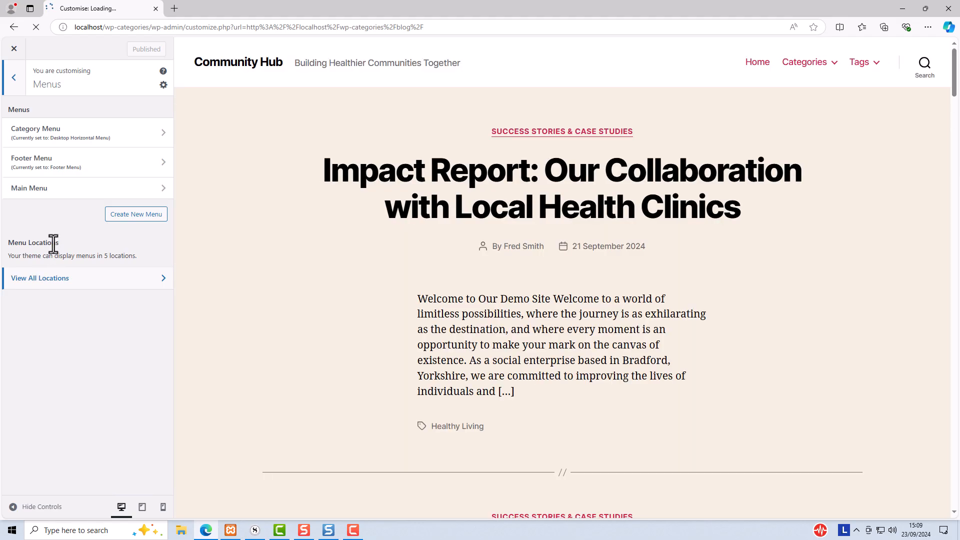
pyautogui.click(59, 133)
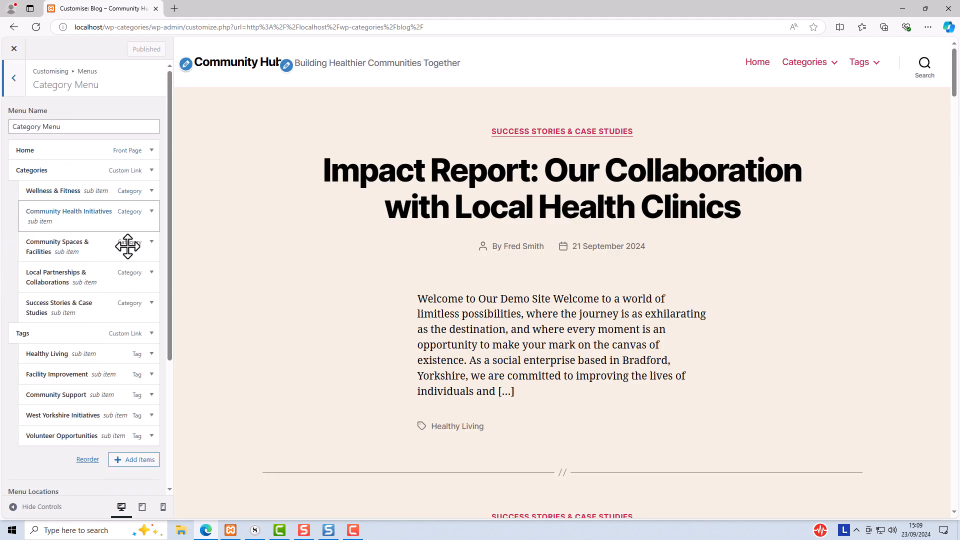
pyautogui.click(124, 460)
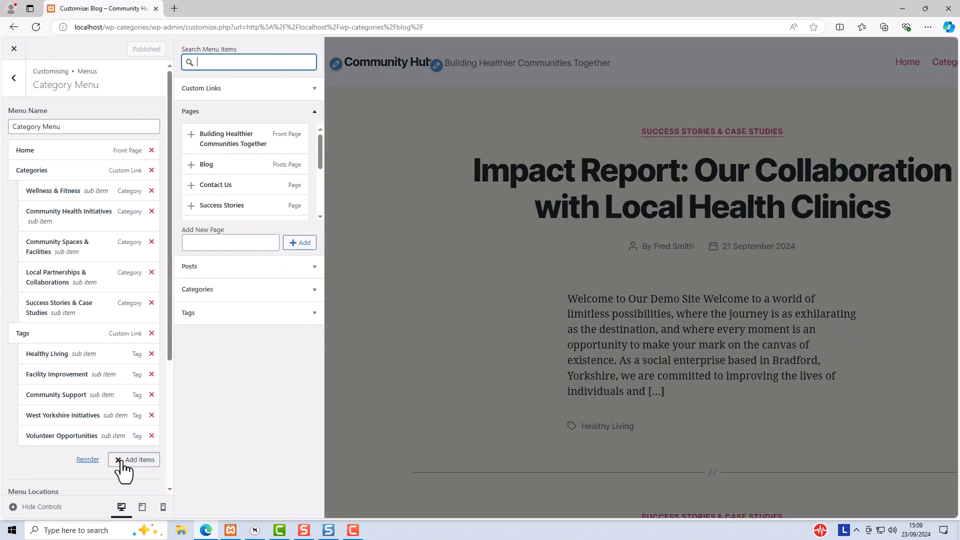
pyautogui.click(206, 168)
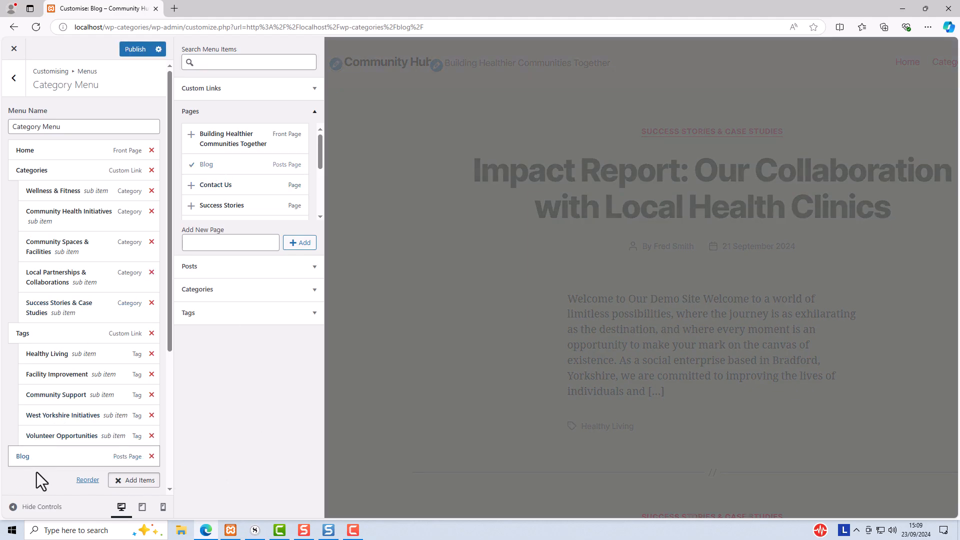
pyautogui.click(132, 51)
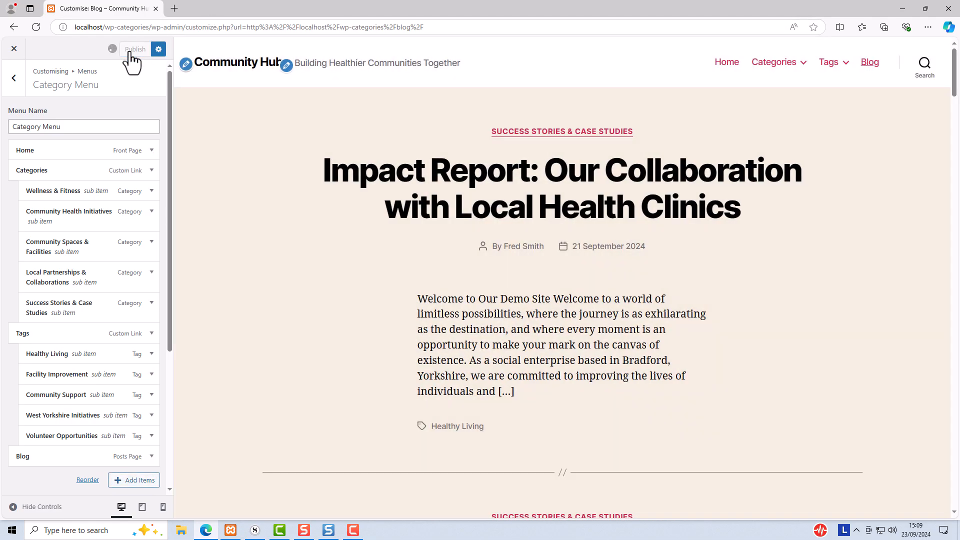
pyautogui.click(14, 49)
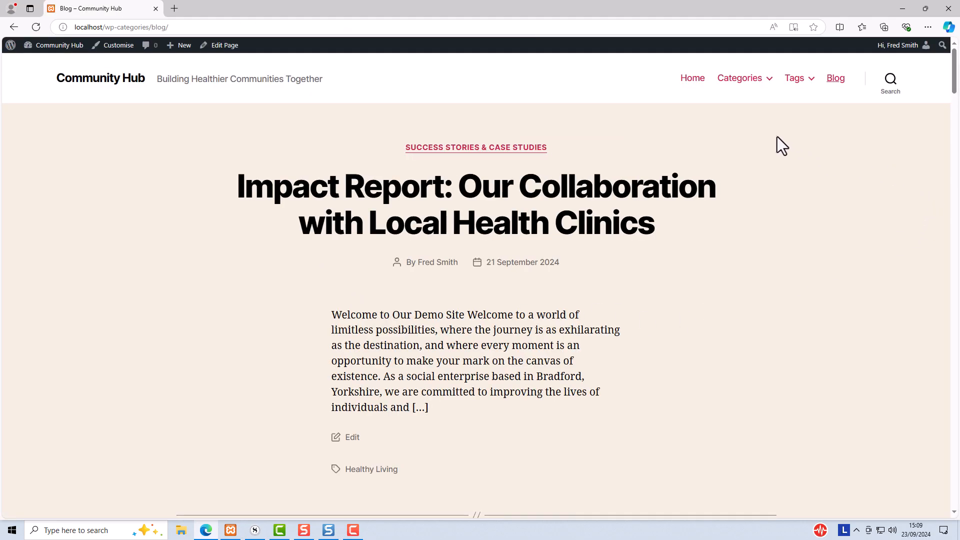
# Step: Review the Categories and Tags submenus in the site header and open Blog from the site menu
pyautogui.moveTo(760, 86)
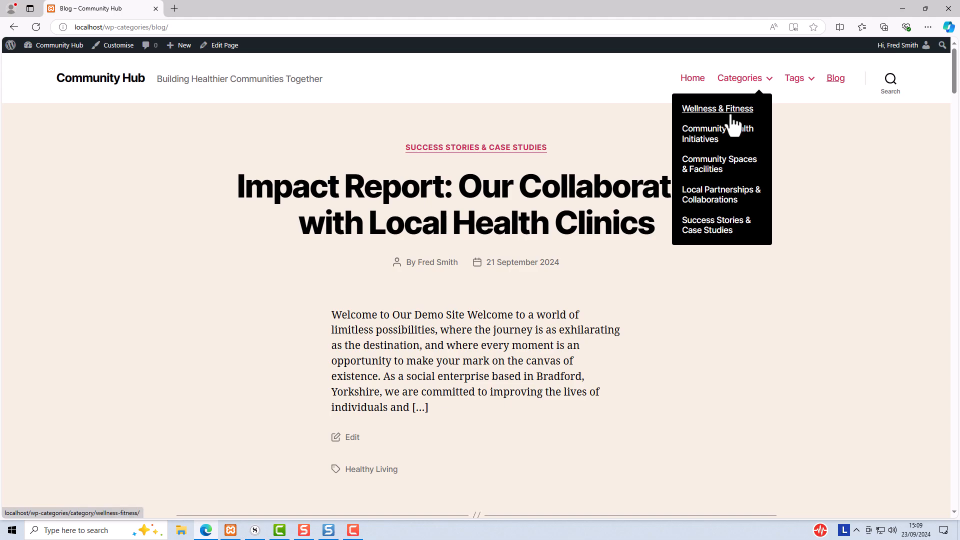
pyautogui.moveTo(799, 80)
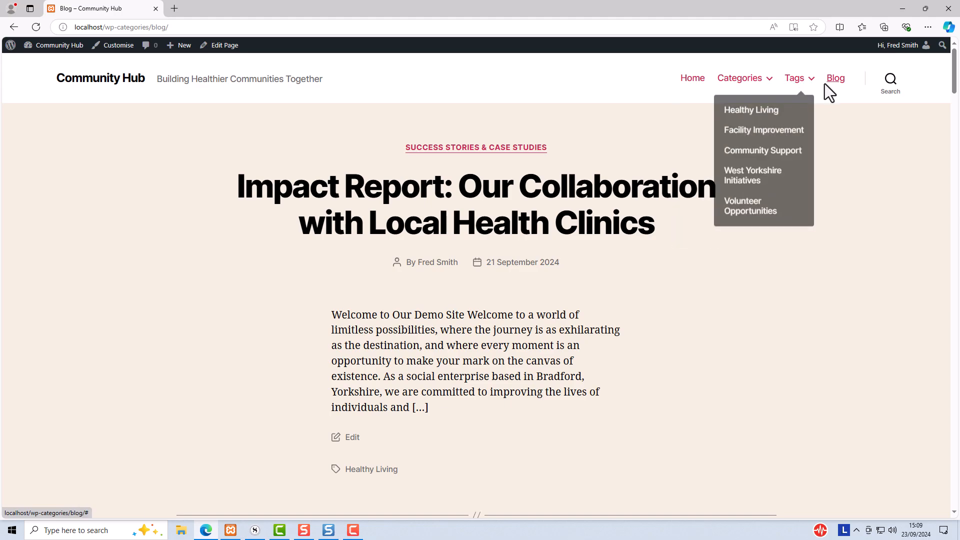
pyautogui.click(834, 93)
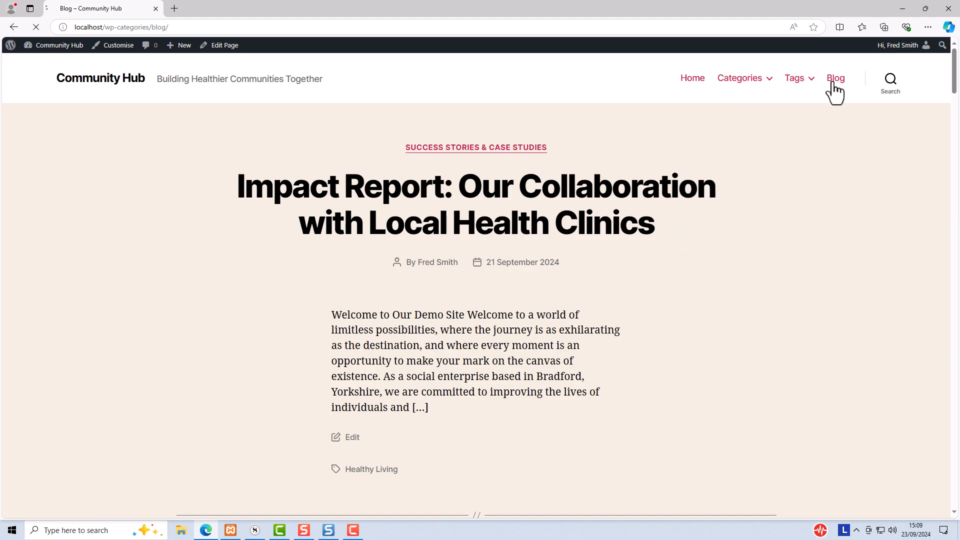